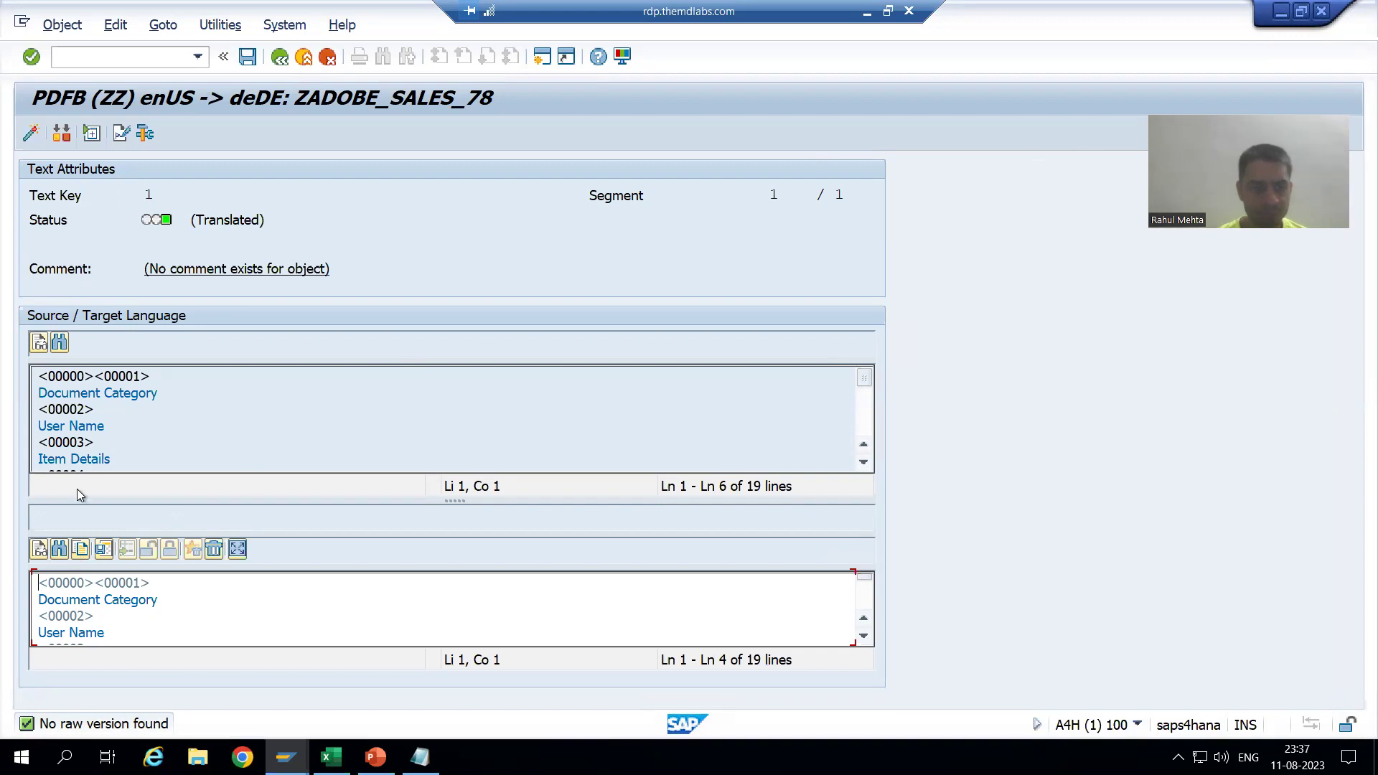
- Review the English source segments of ZADOBE_SALES_78 against their German target texts, down to the Header-Details and Time entries
click(105, 426)
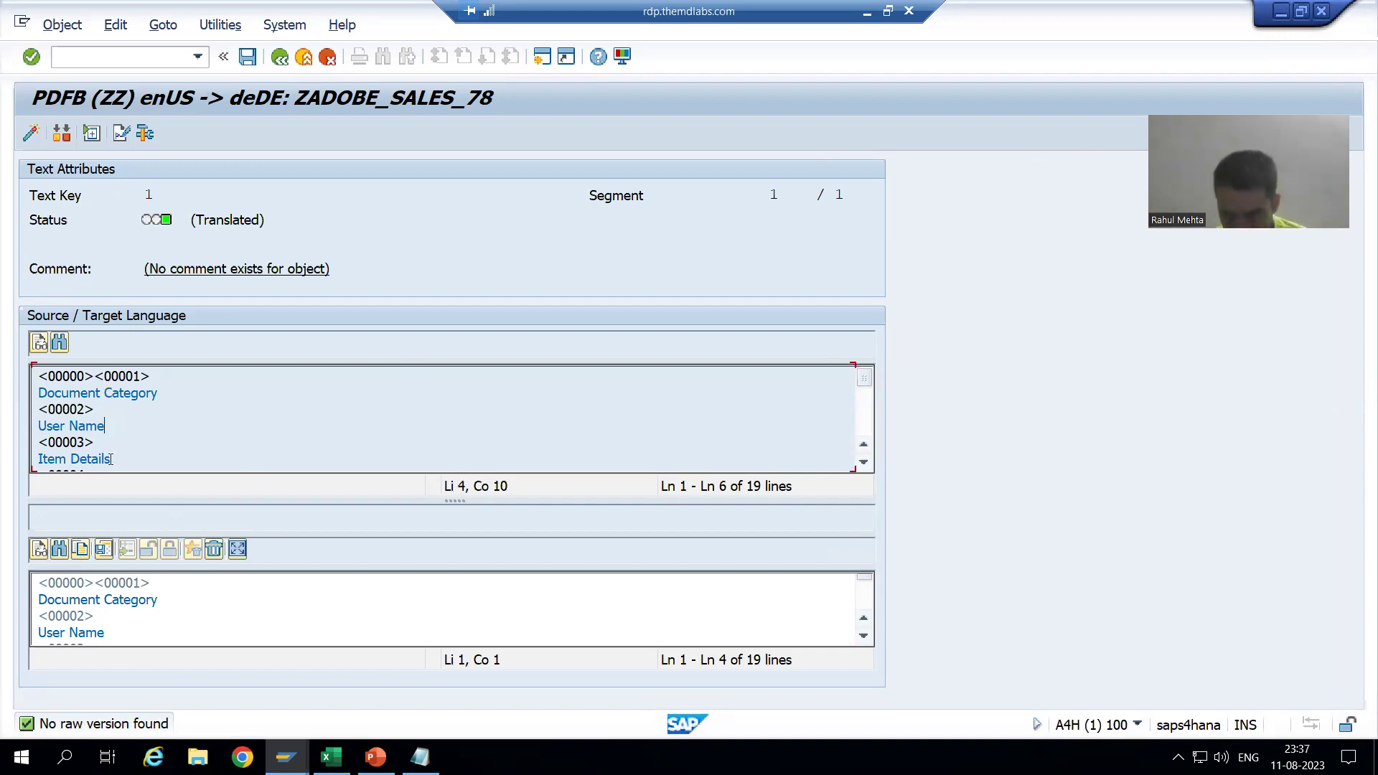
click(133, 627)
scroll(134, 628, down, 3)
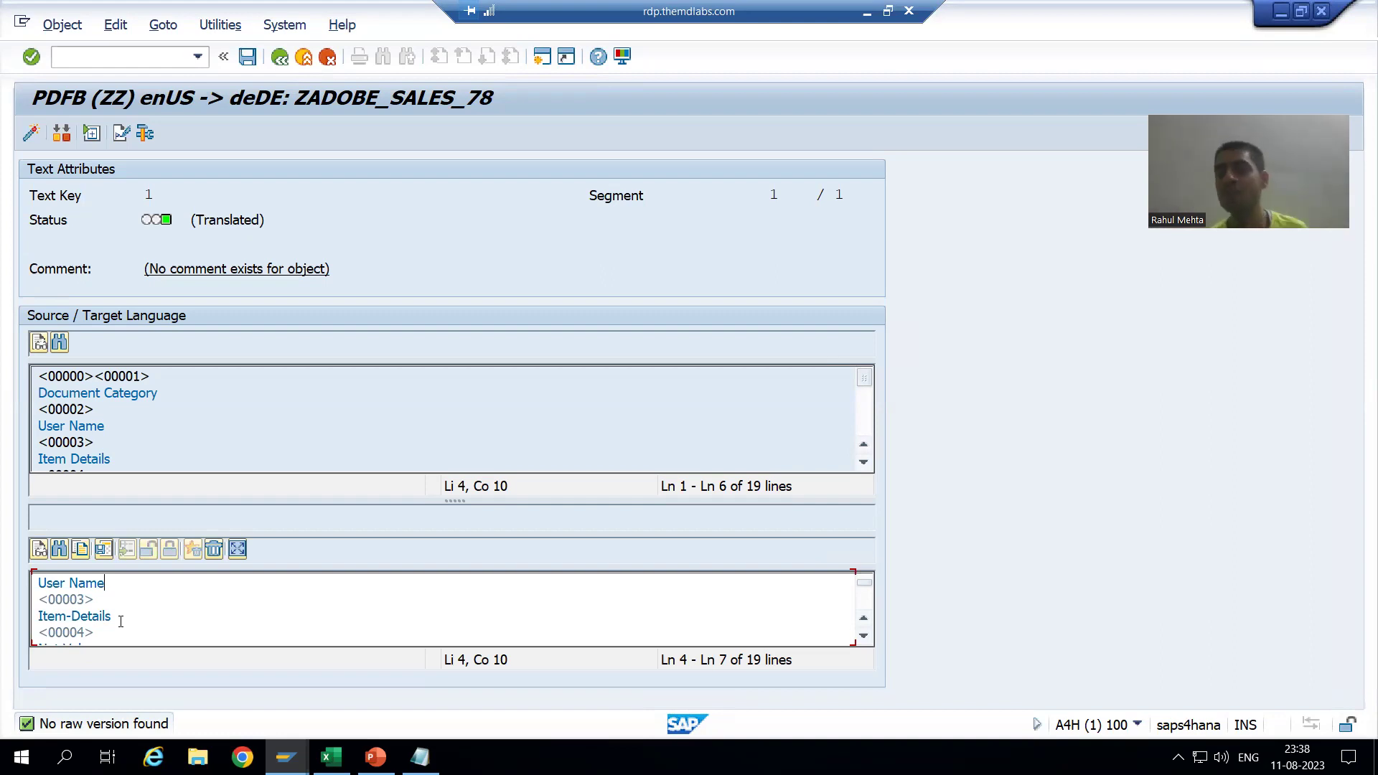
click(120, 621)
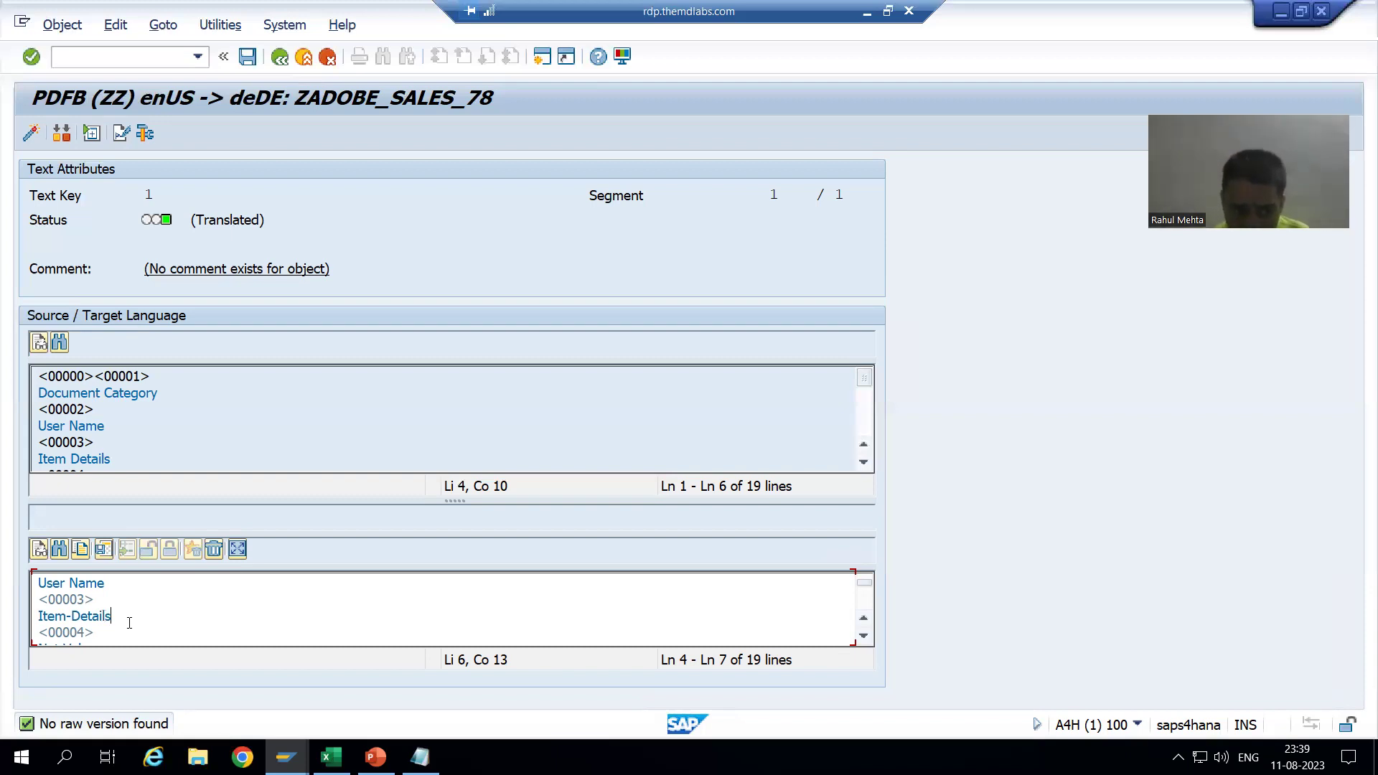
scroll(129, 622, up, 1)
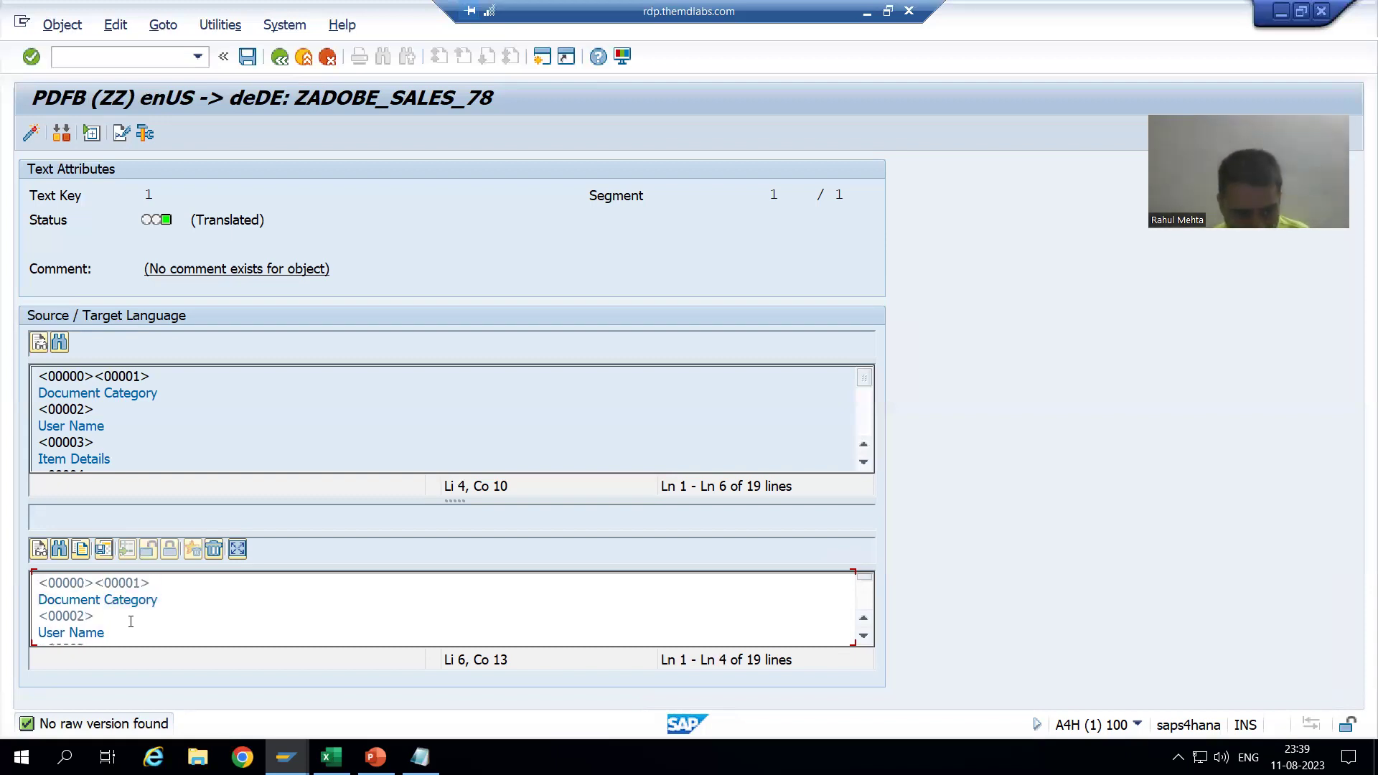
scroll(130, 622, down, 1)
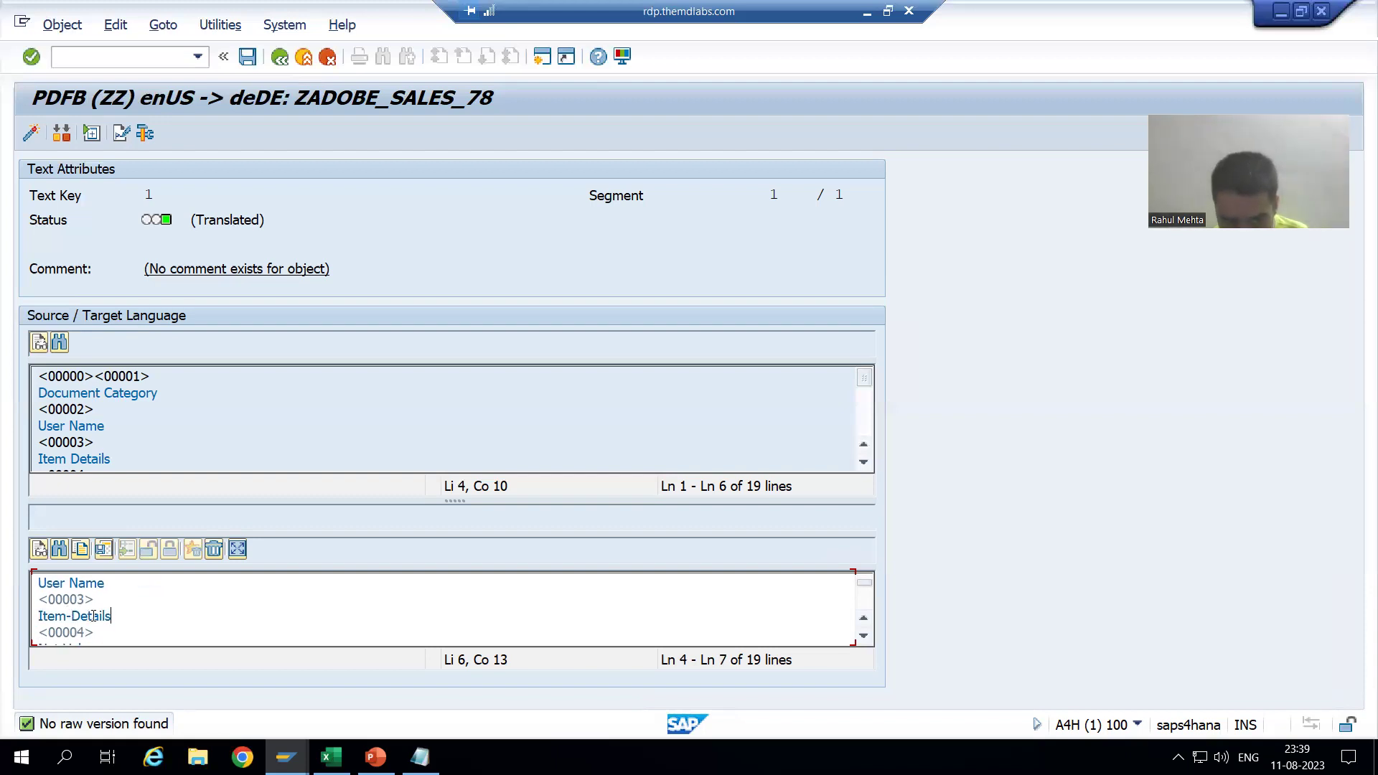
click(93, 616)
scroll(101, 616, down, 1)
scroll(109, 616, down, 1)
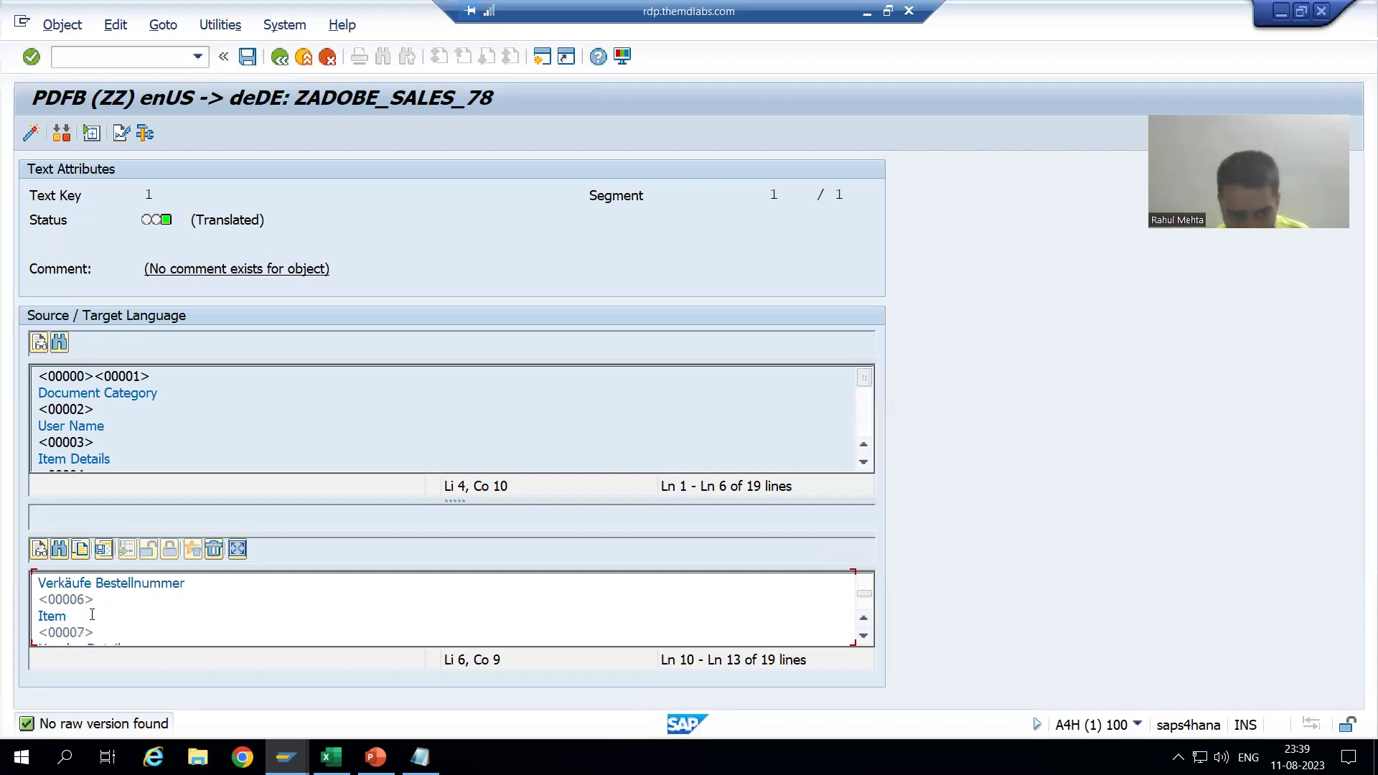
scroll(120, 592, down, 1)
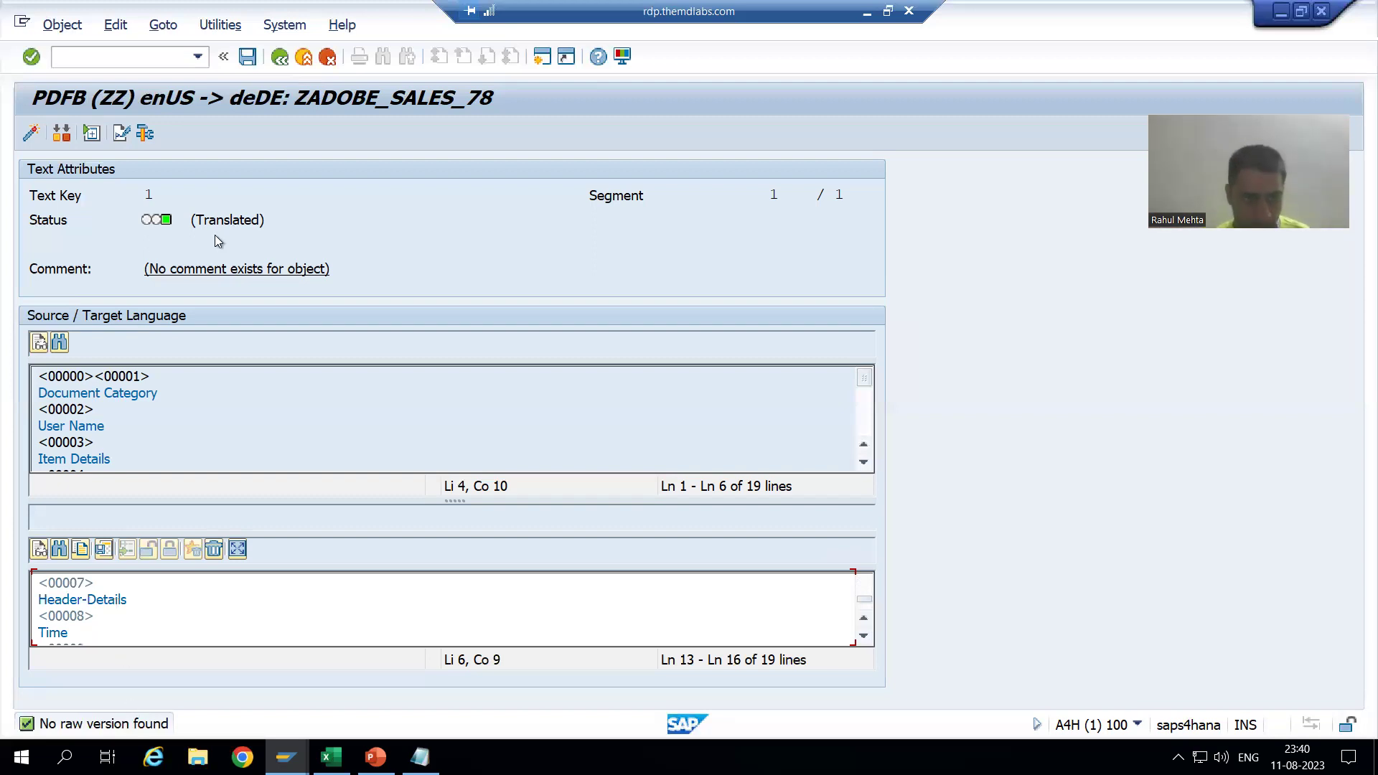
- End the current SAP session with /nex and open the MD1 system's logon screen
text(/nex)
key(Return)
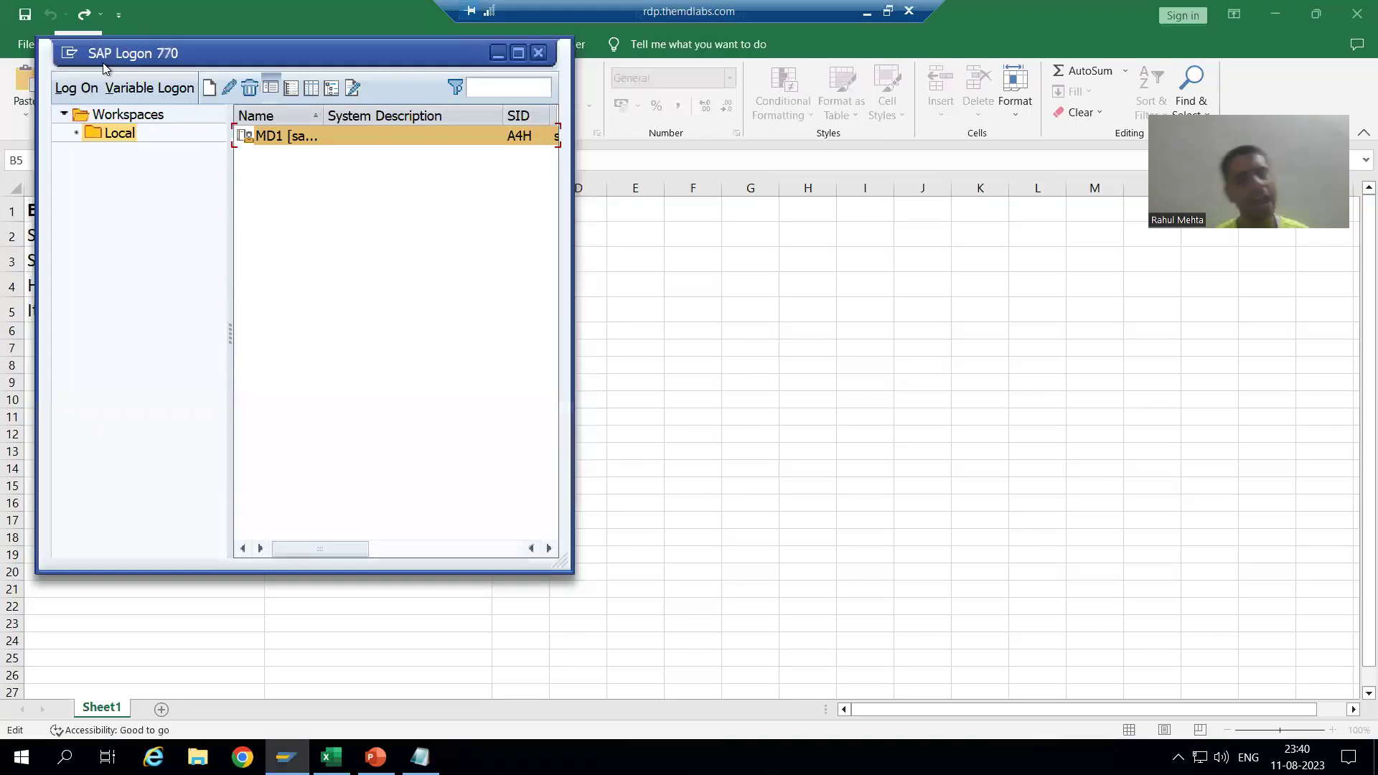
double_click(273, 136)
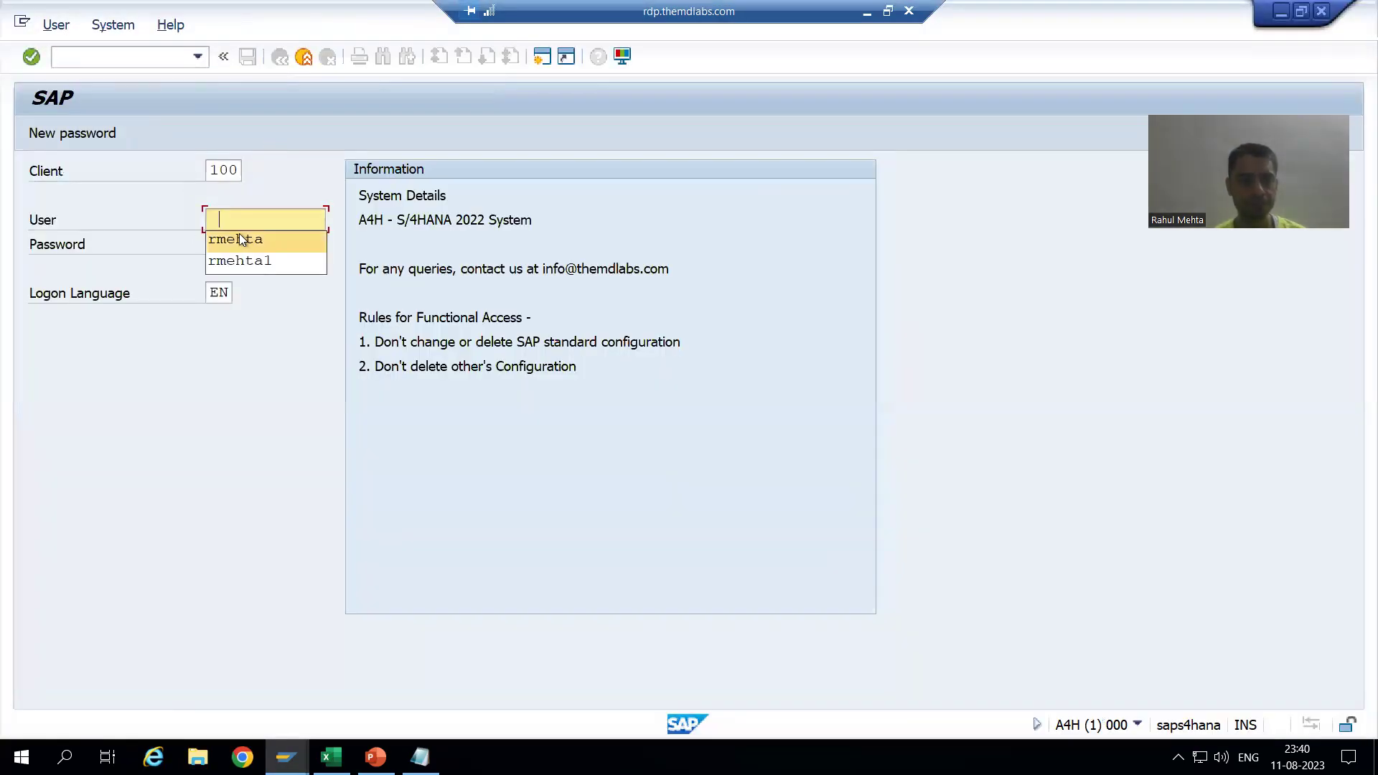
click(240, 238)
key(Tab)
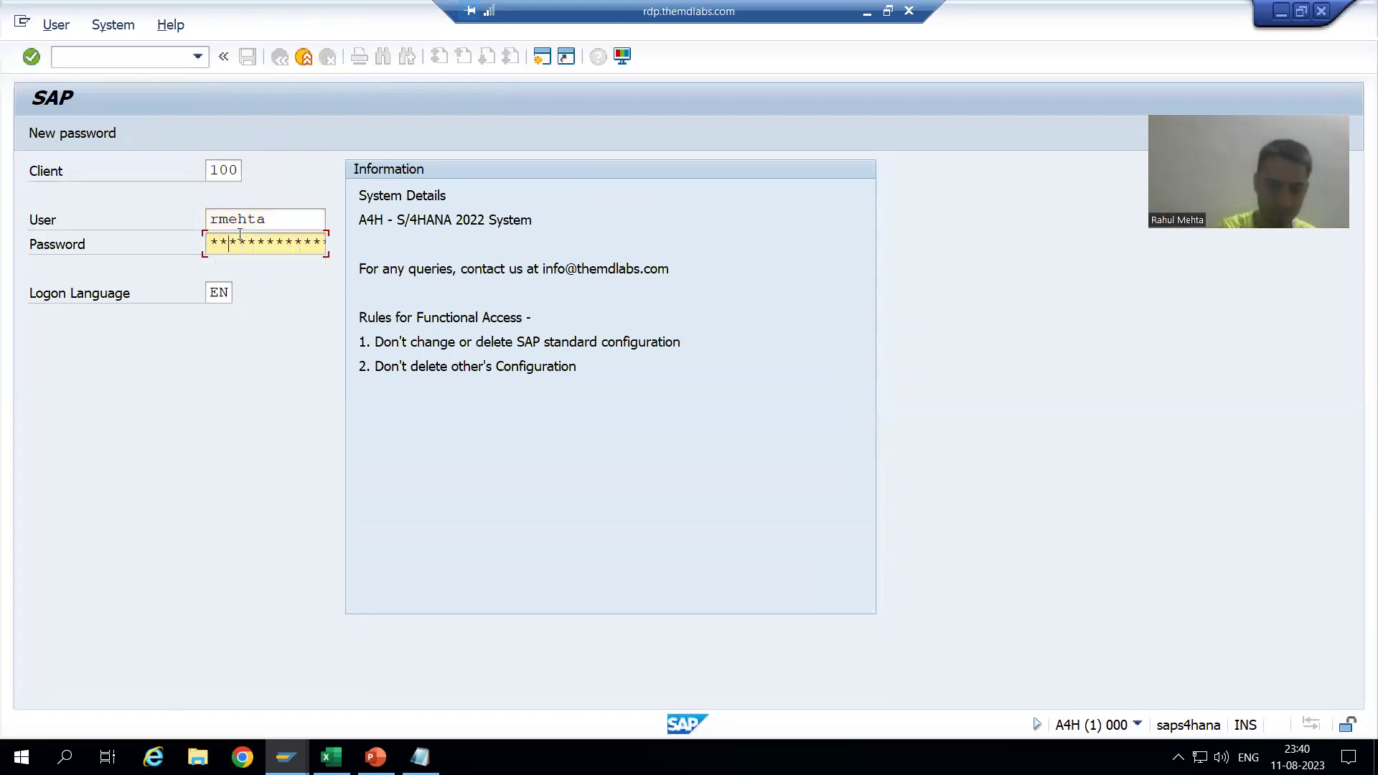
key(Right)
key(Return)
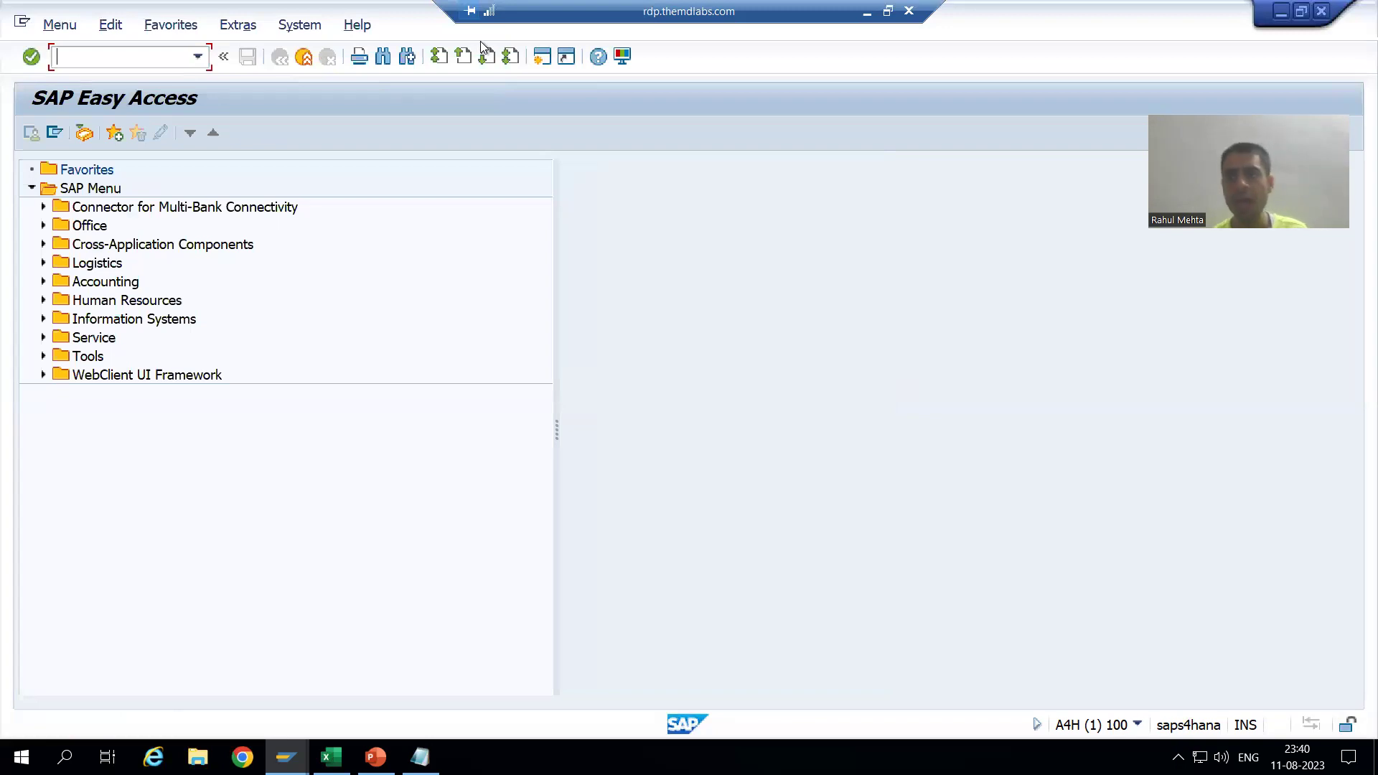
click(1322, 11)
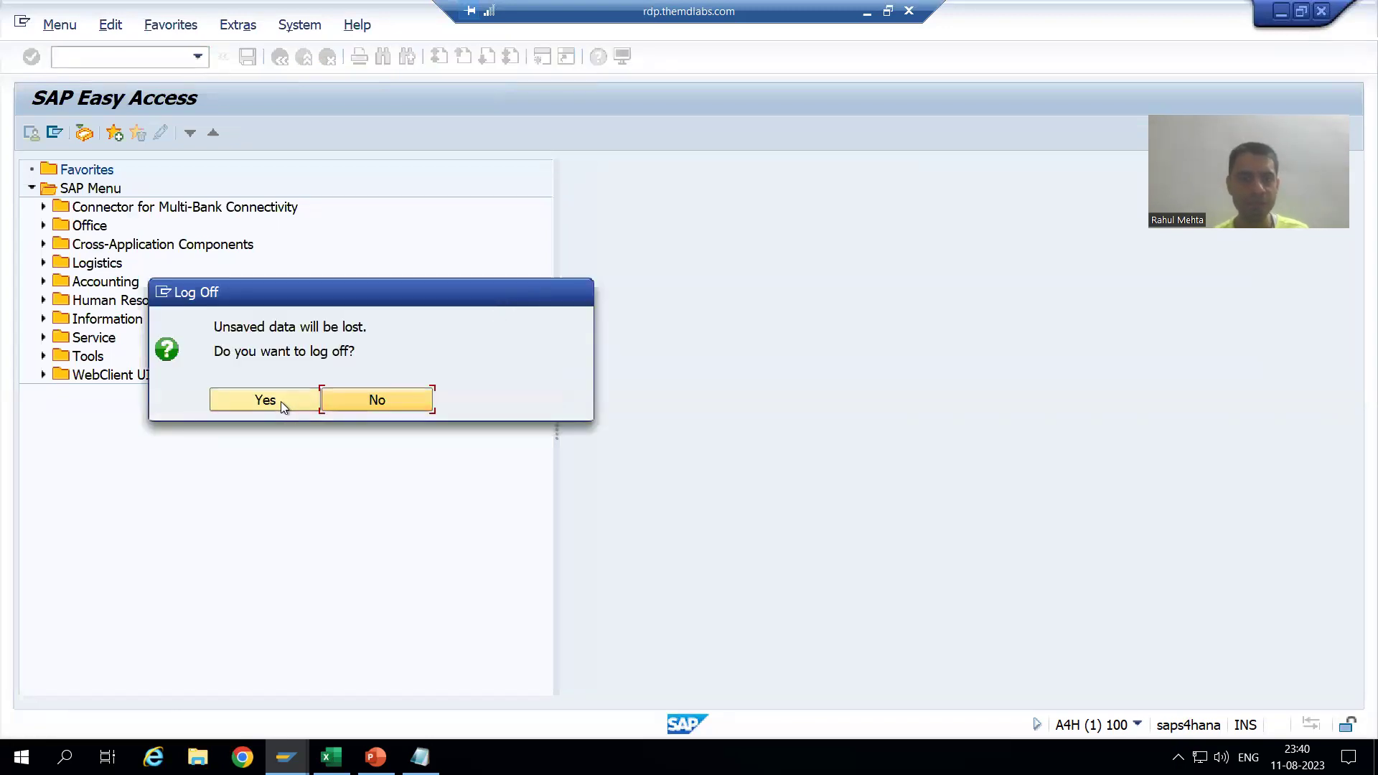
click(281, 402)
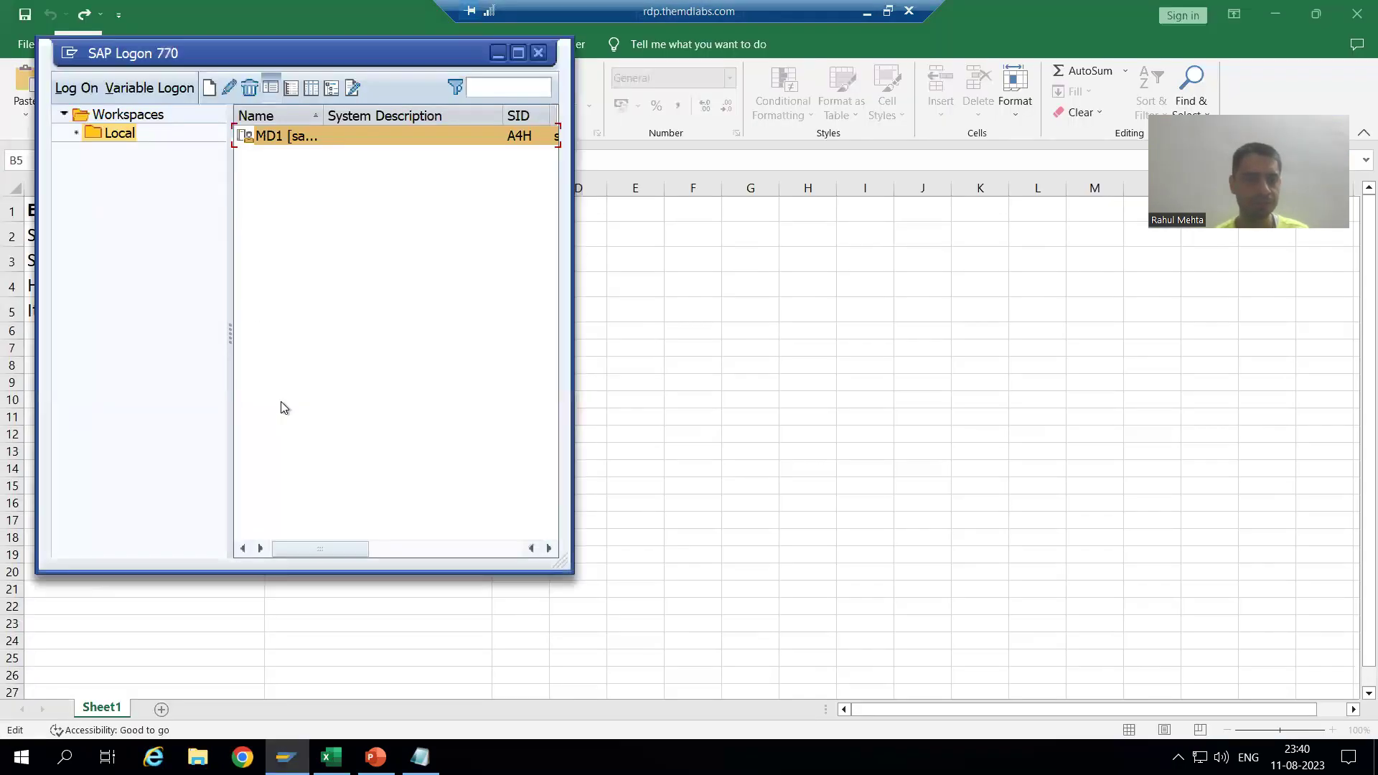
double_click(274, 140)
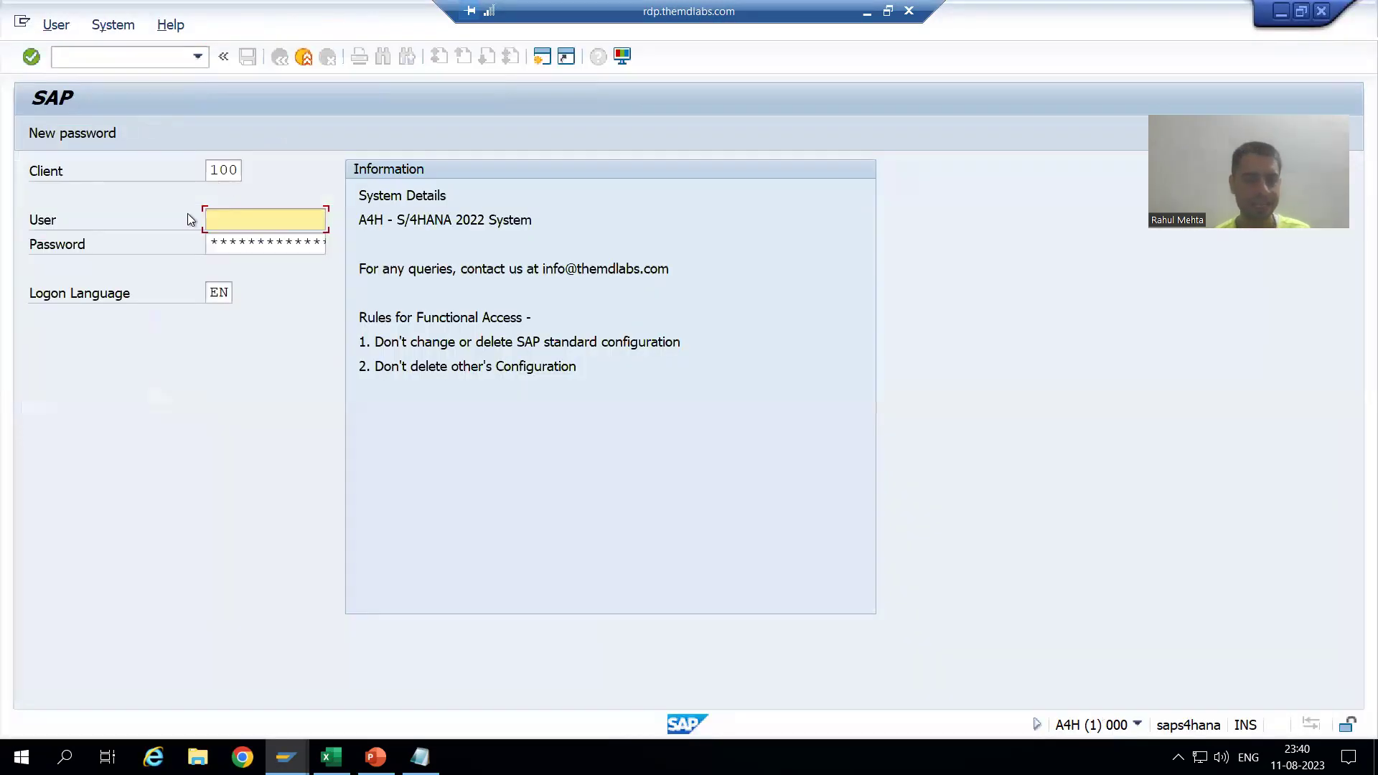
- Log on with the user name and account password, using logon language DE, and dismiss the copyright notice
click(248, 224)
click(249, 247)
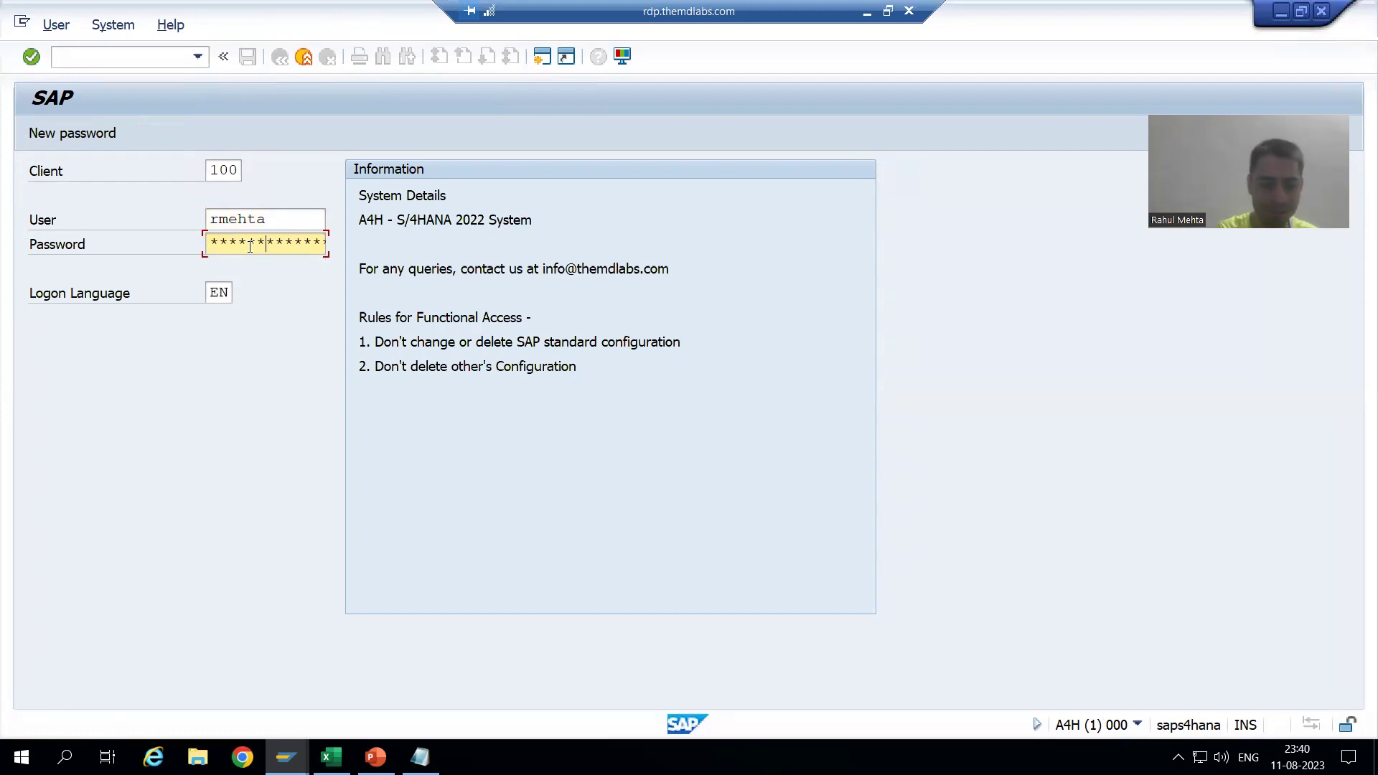
key(Tab)
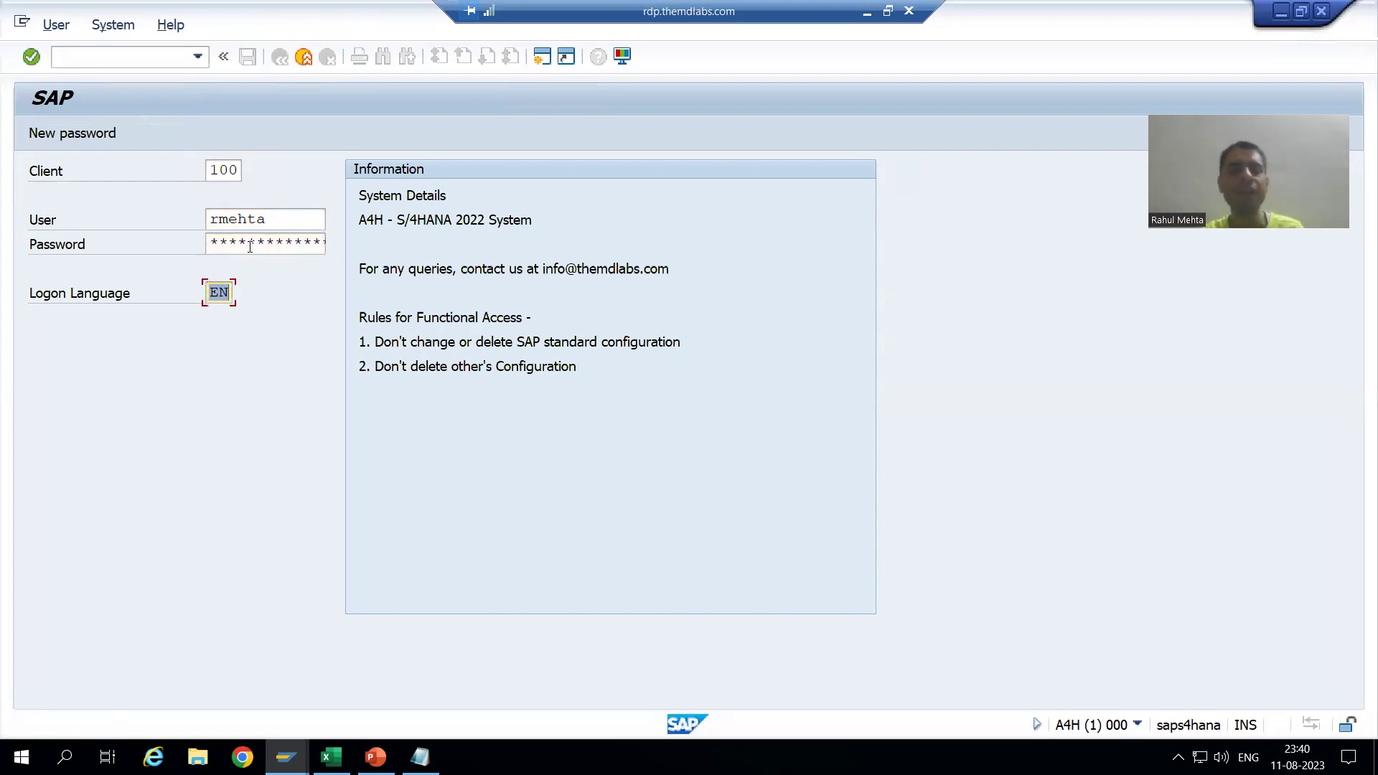
text(DE)
key(Return)
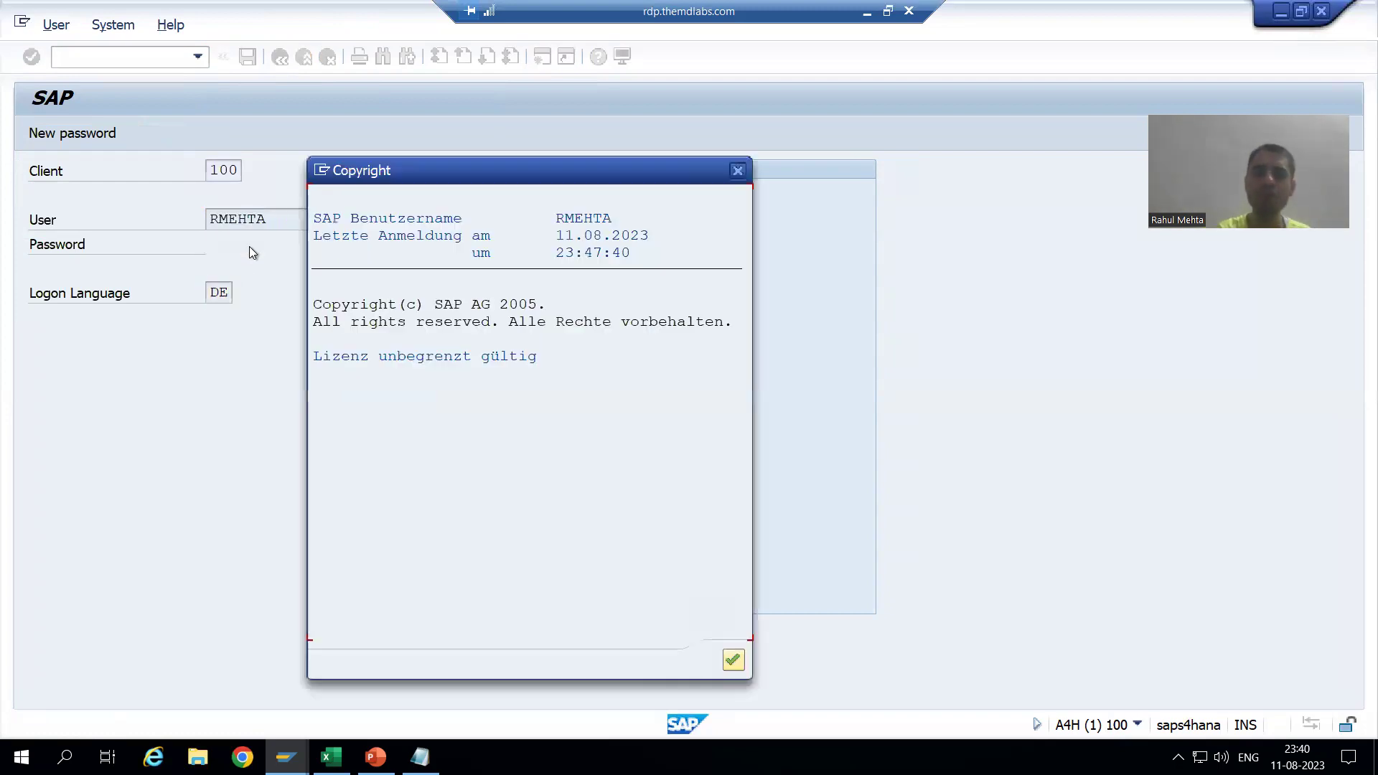
key(Return)
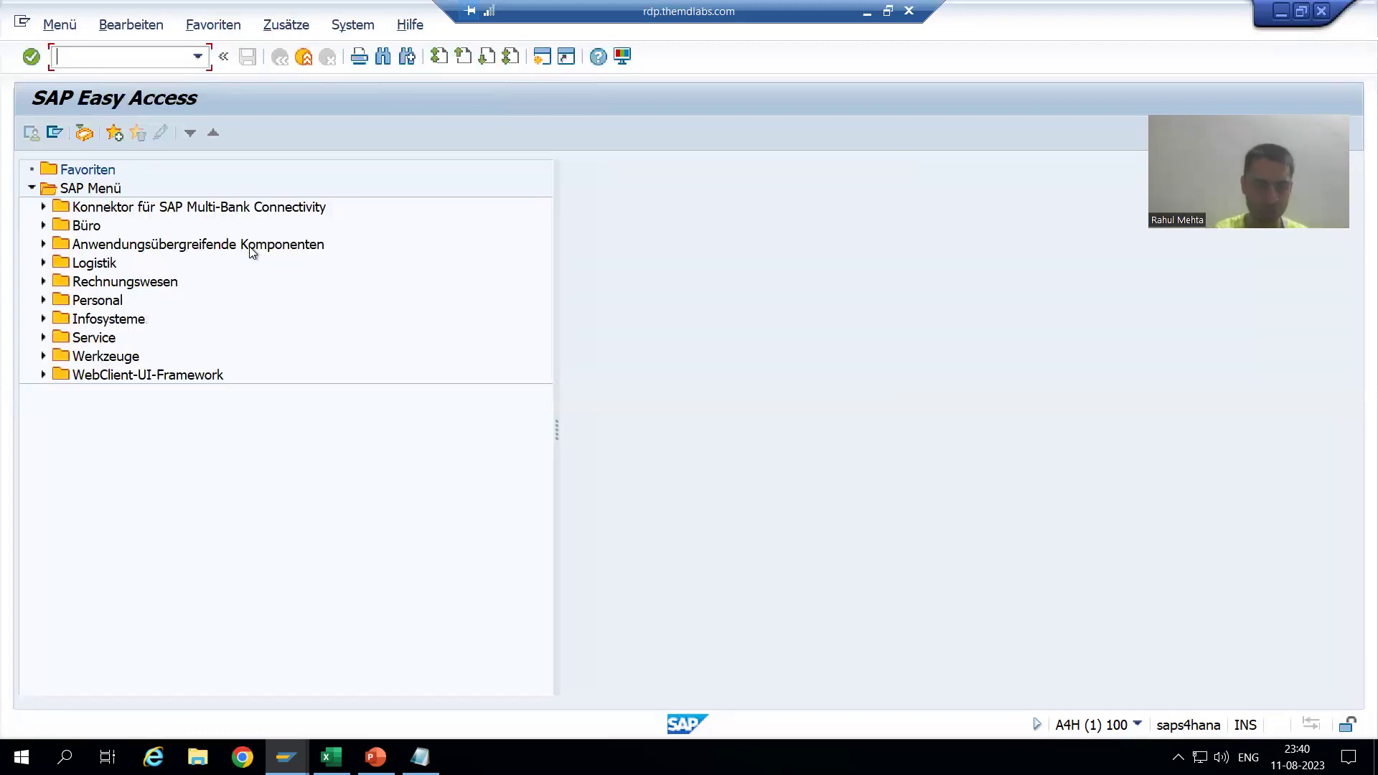
- Open transaction SFP, choose the form ZADOBE_SALES_78 and start its function module test
text(sfp)
key(Return)
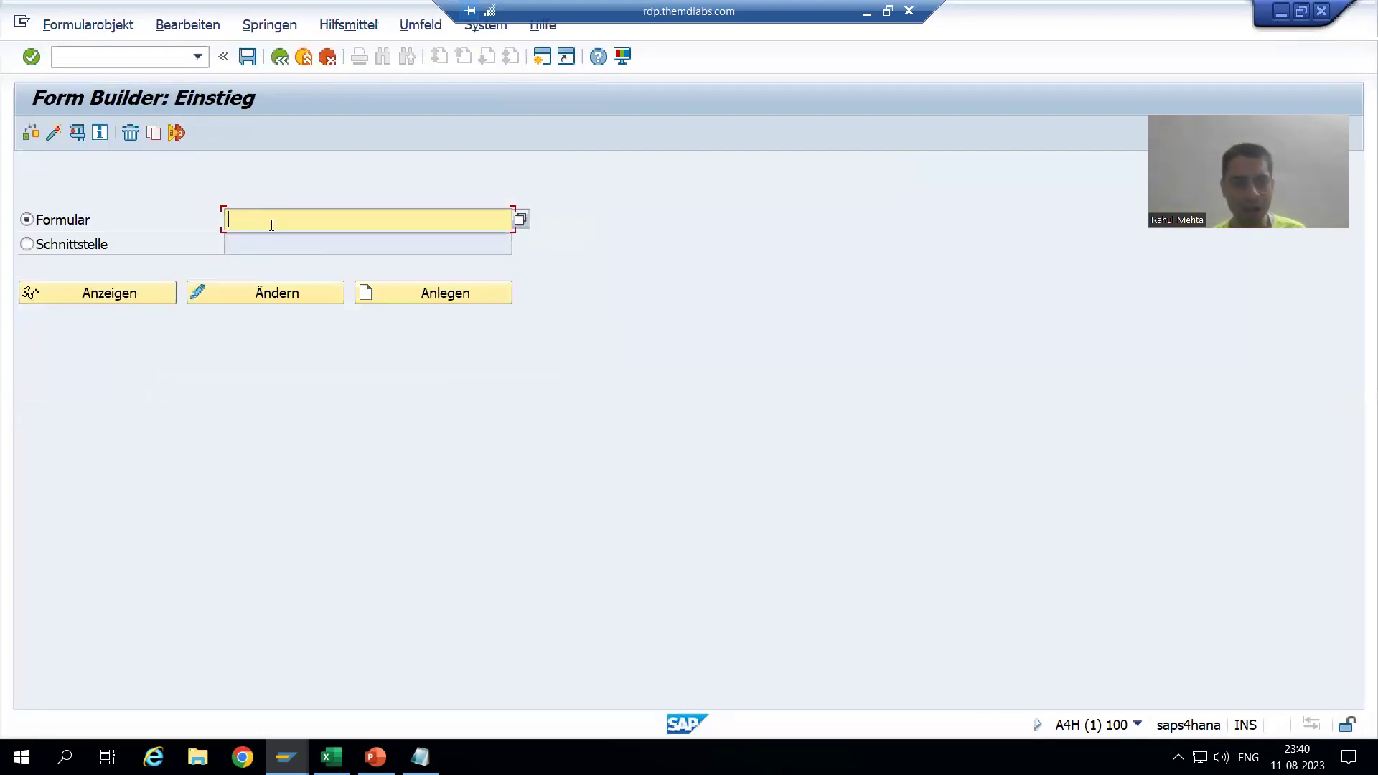
click(271, 225)
click(268, 240)
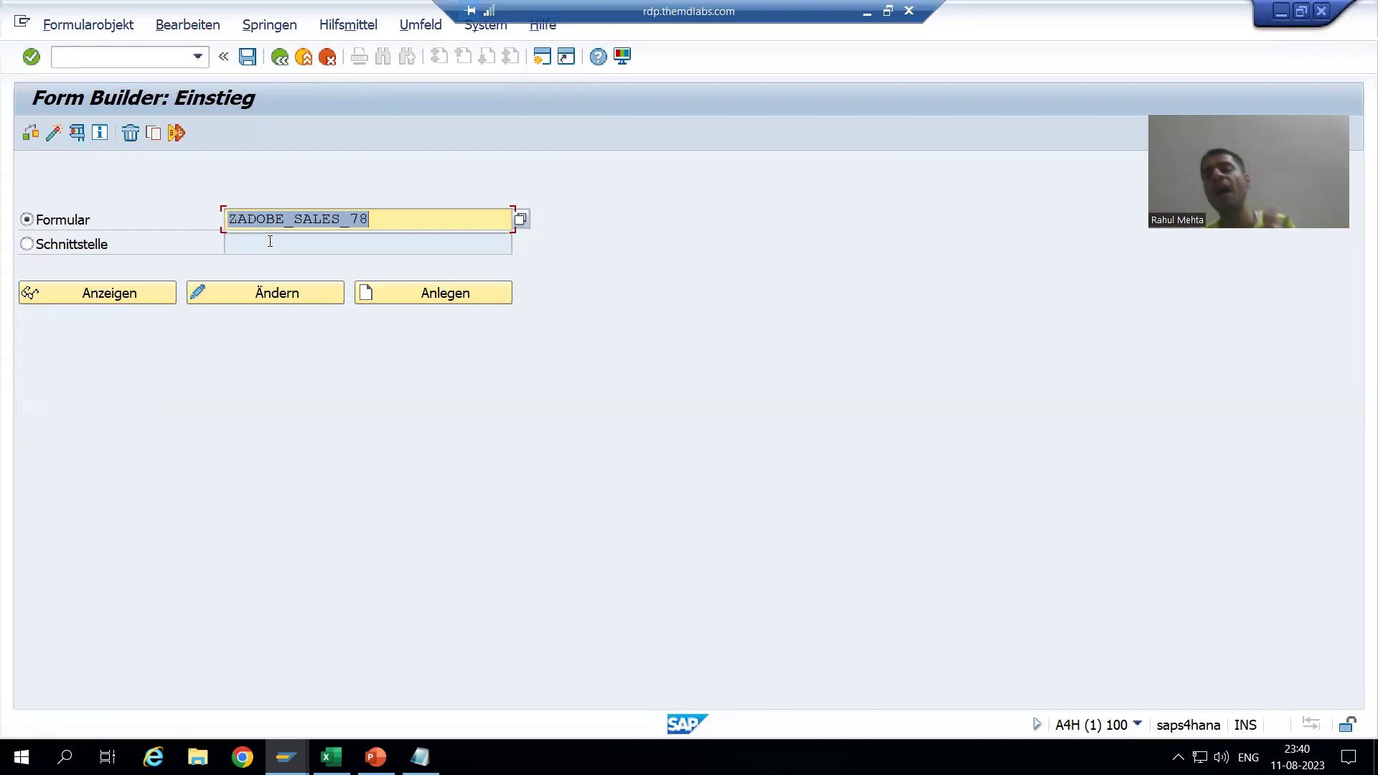
click(78, 139)
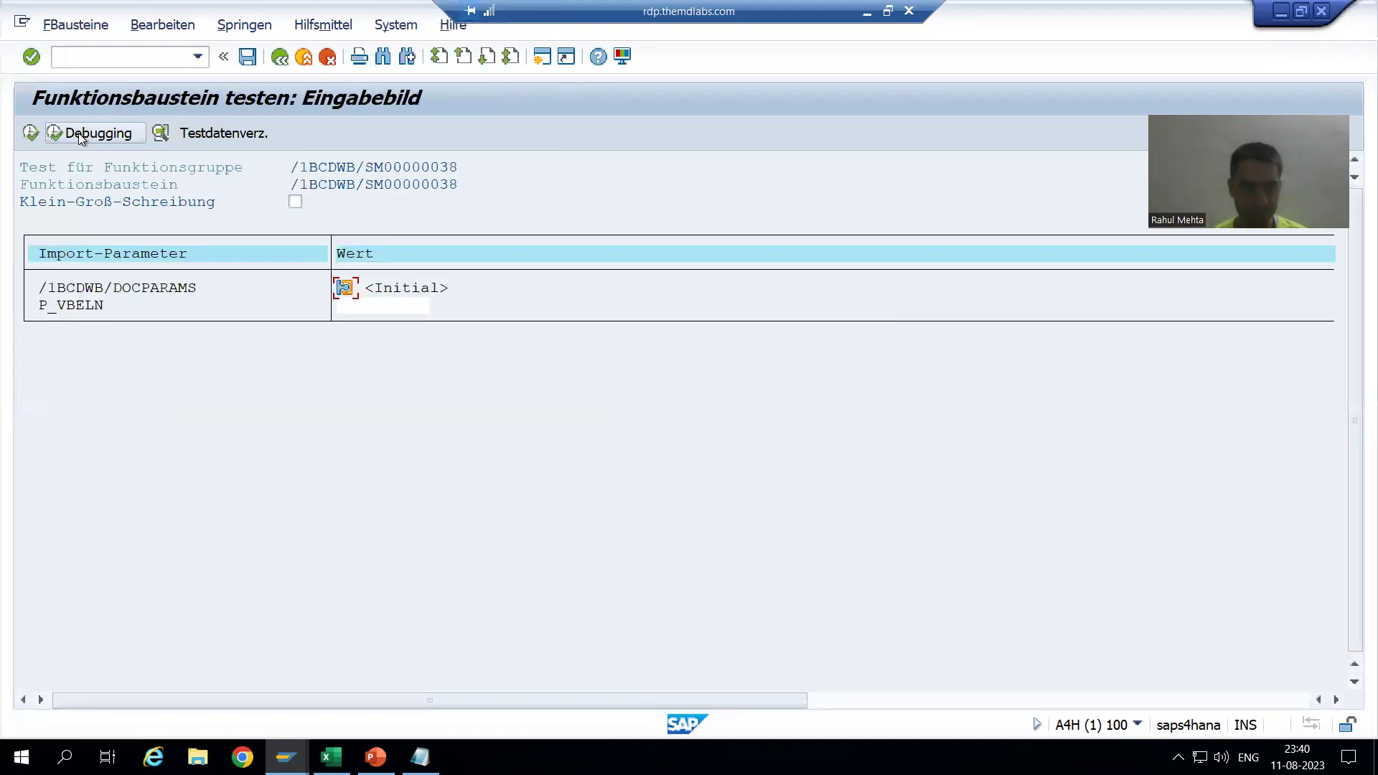
- Run the test with the sales document number in P_VBELN and open the print preview for output device LP01
click(388, 307)
text(48)
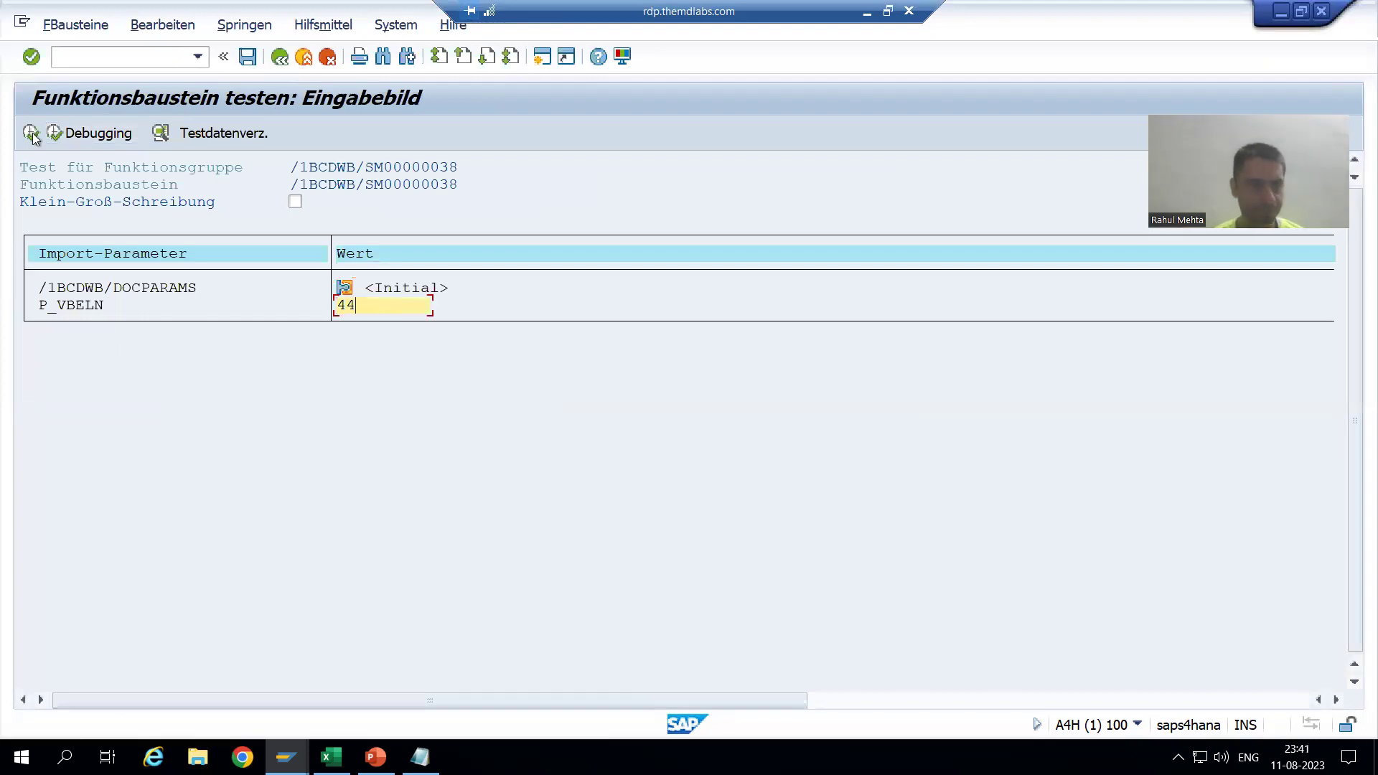
click(30, 132)
click(221, 195)
click(222, 218)
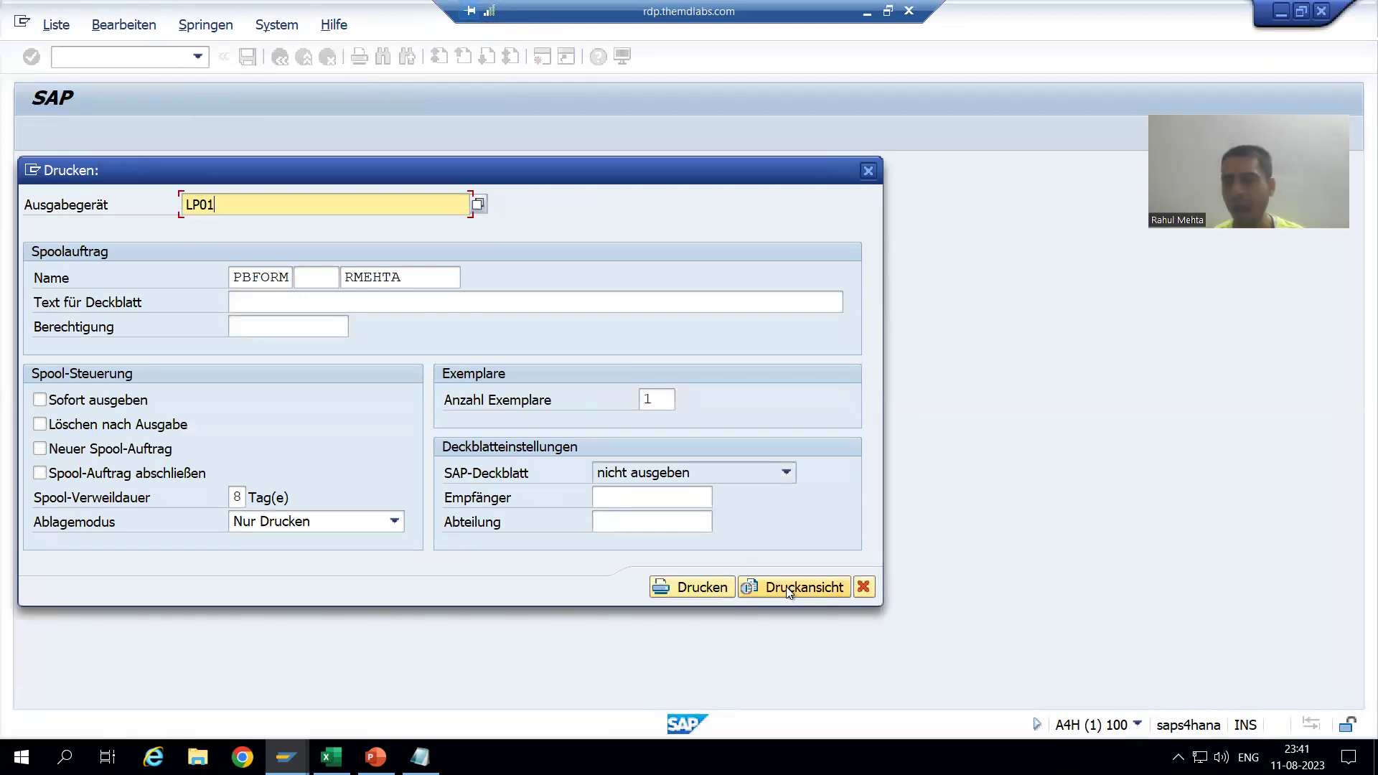
click(789, 589)
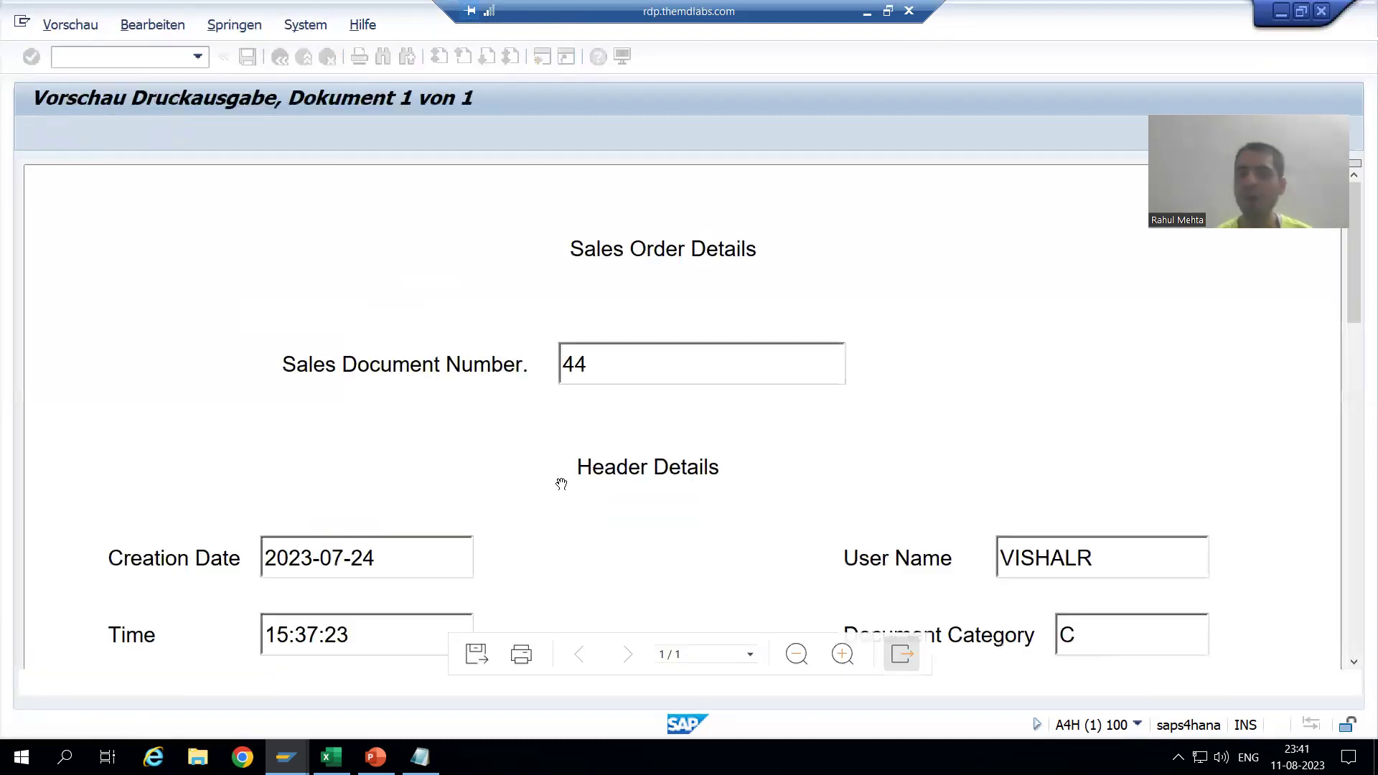
- Inspect the form labels in the print preview and compare them with the German translations in the Excel sheet
scroll(702, 465, down, 1)
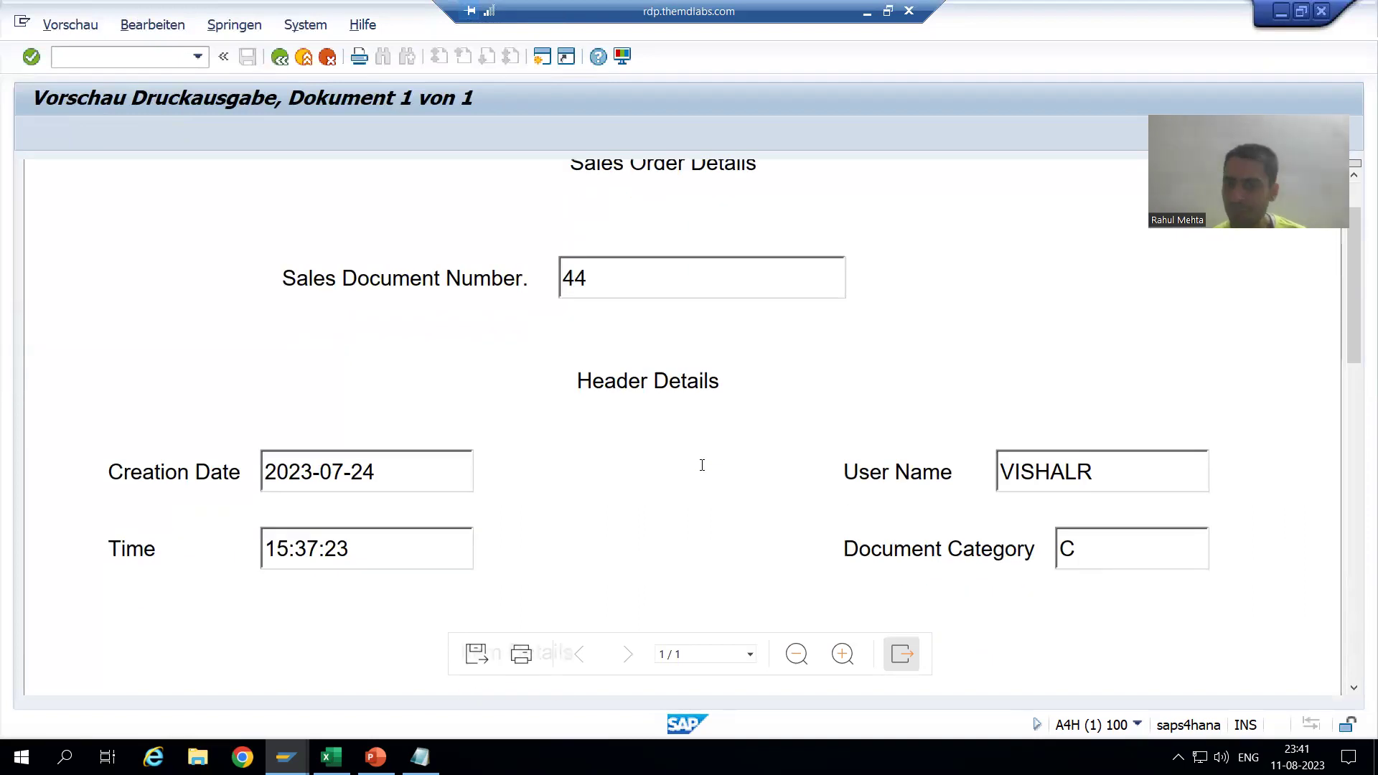
scroll(702, 465, down, 2)
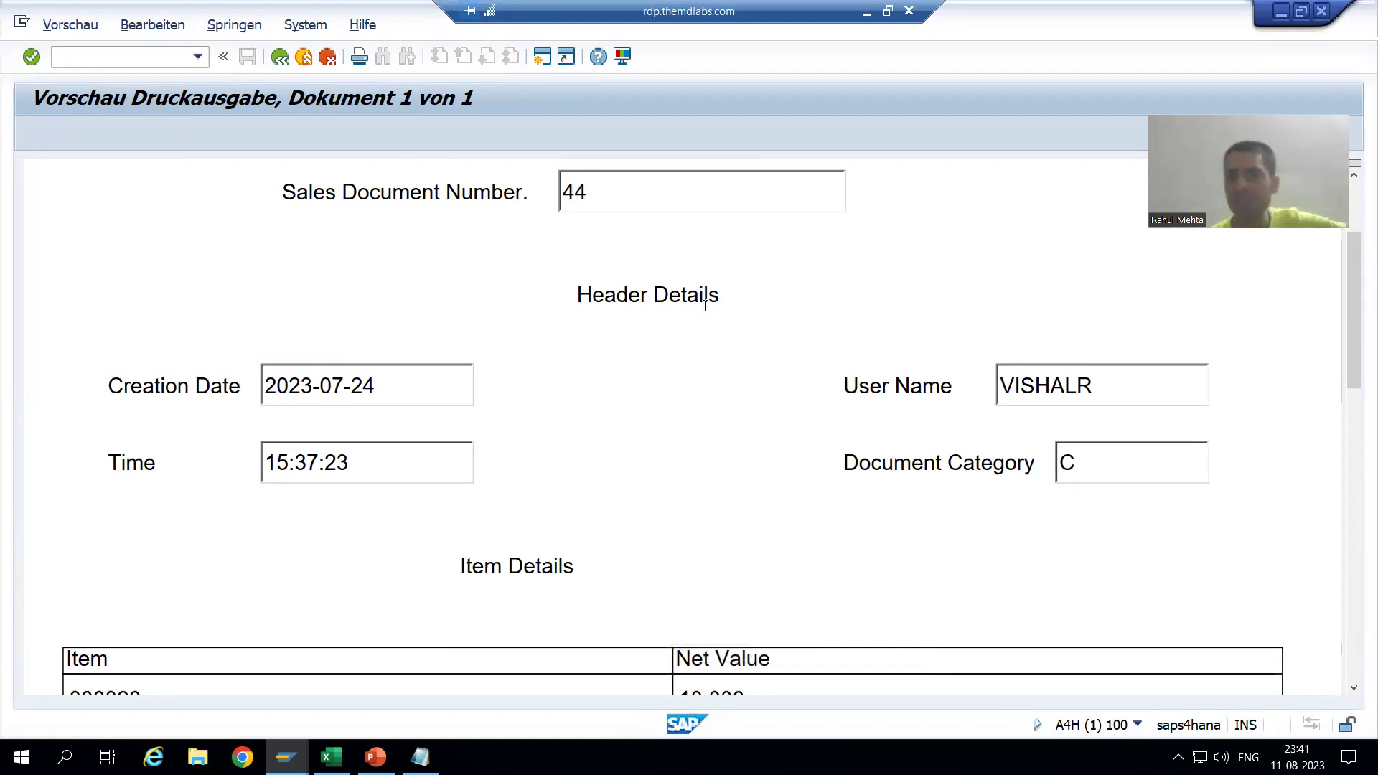
scroll(725, 363, down, 2)
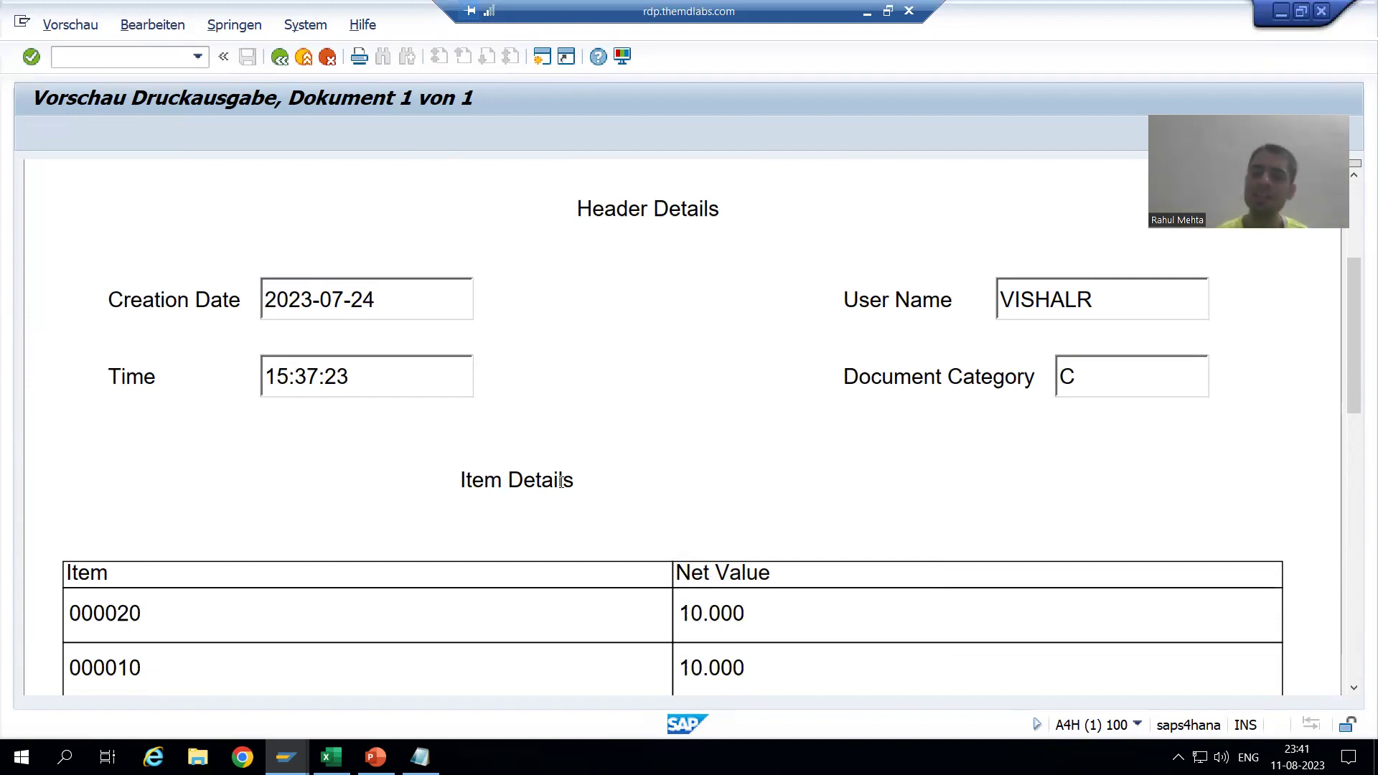
scroll(562, 481, up, 4)
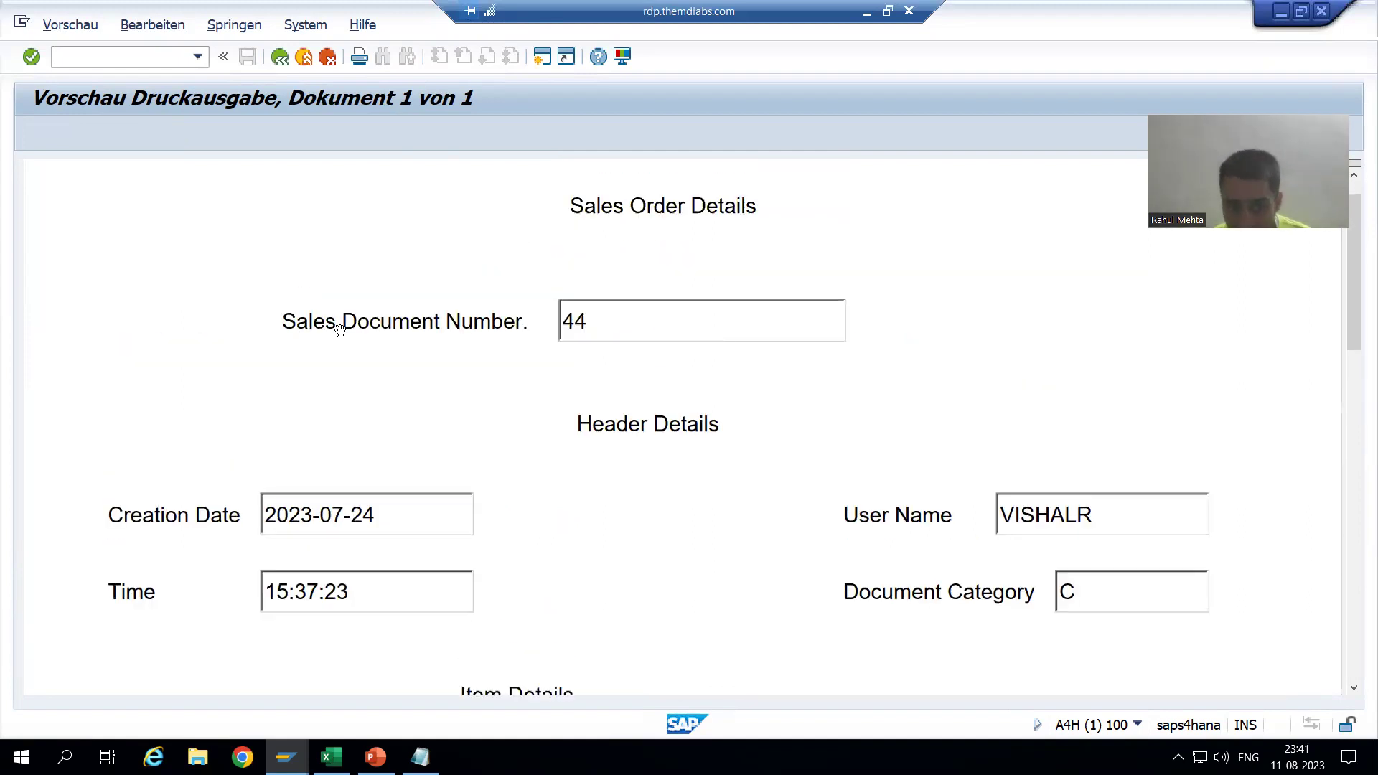
click(330, 757)
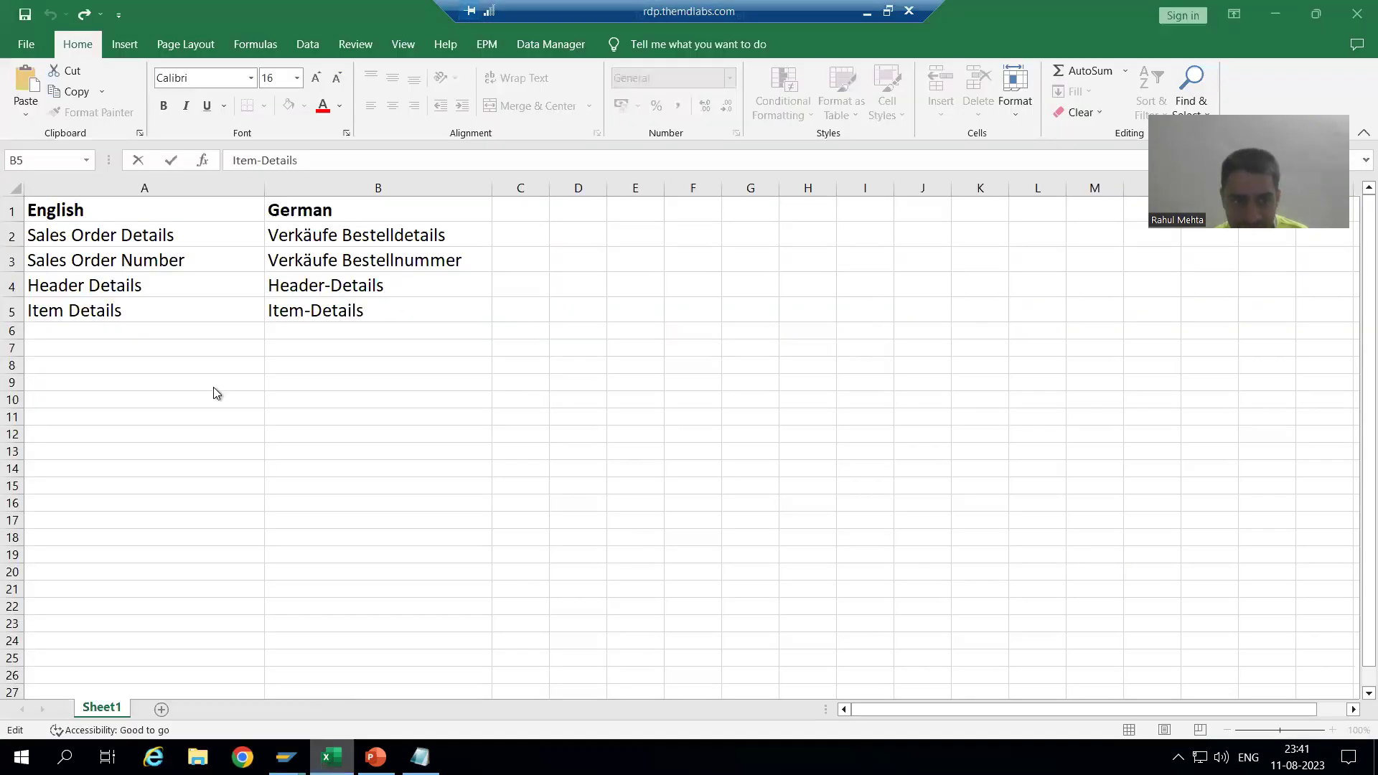
click(325, 257)
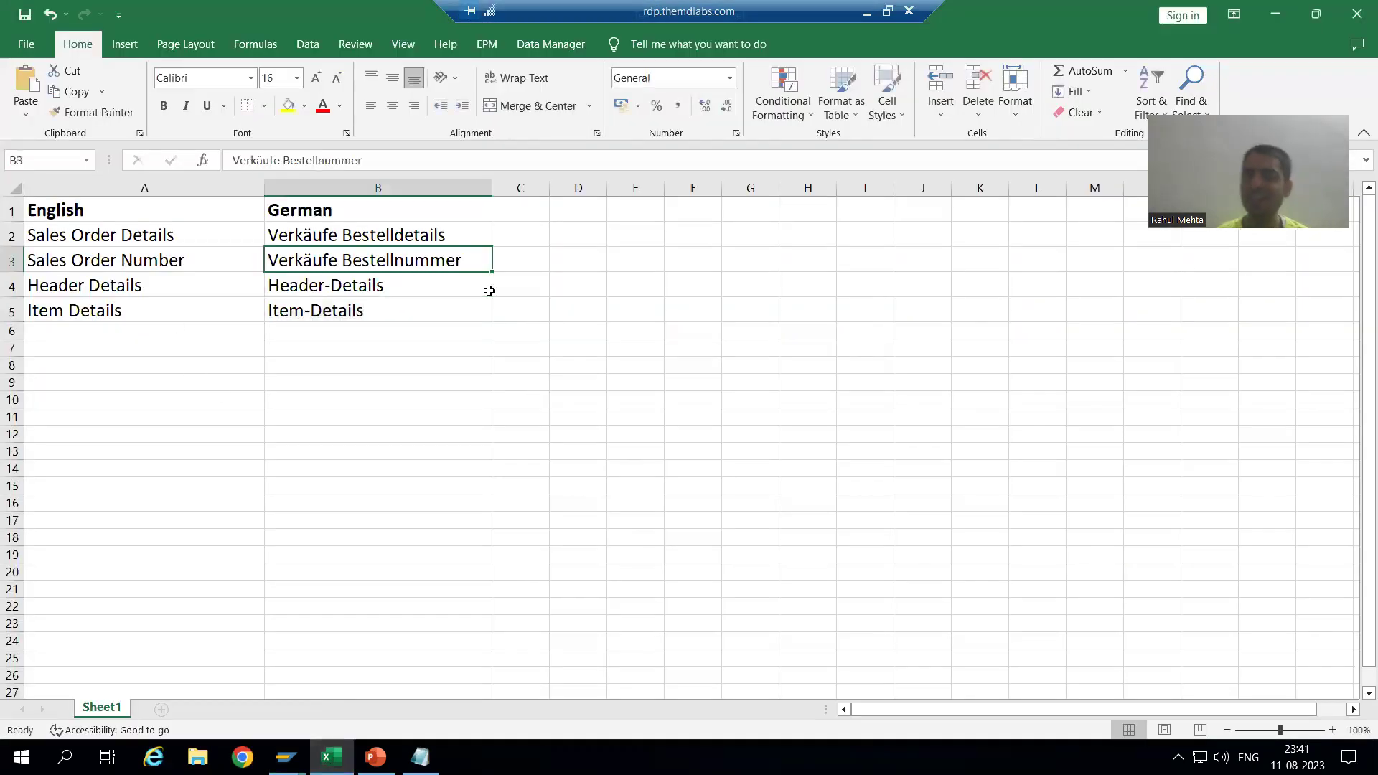
- Switch back to SAP, exit the German session and bring the SAP Logon window to the front
key(alt+Tab)
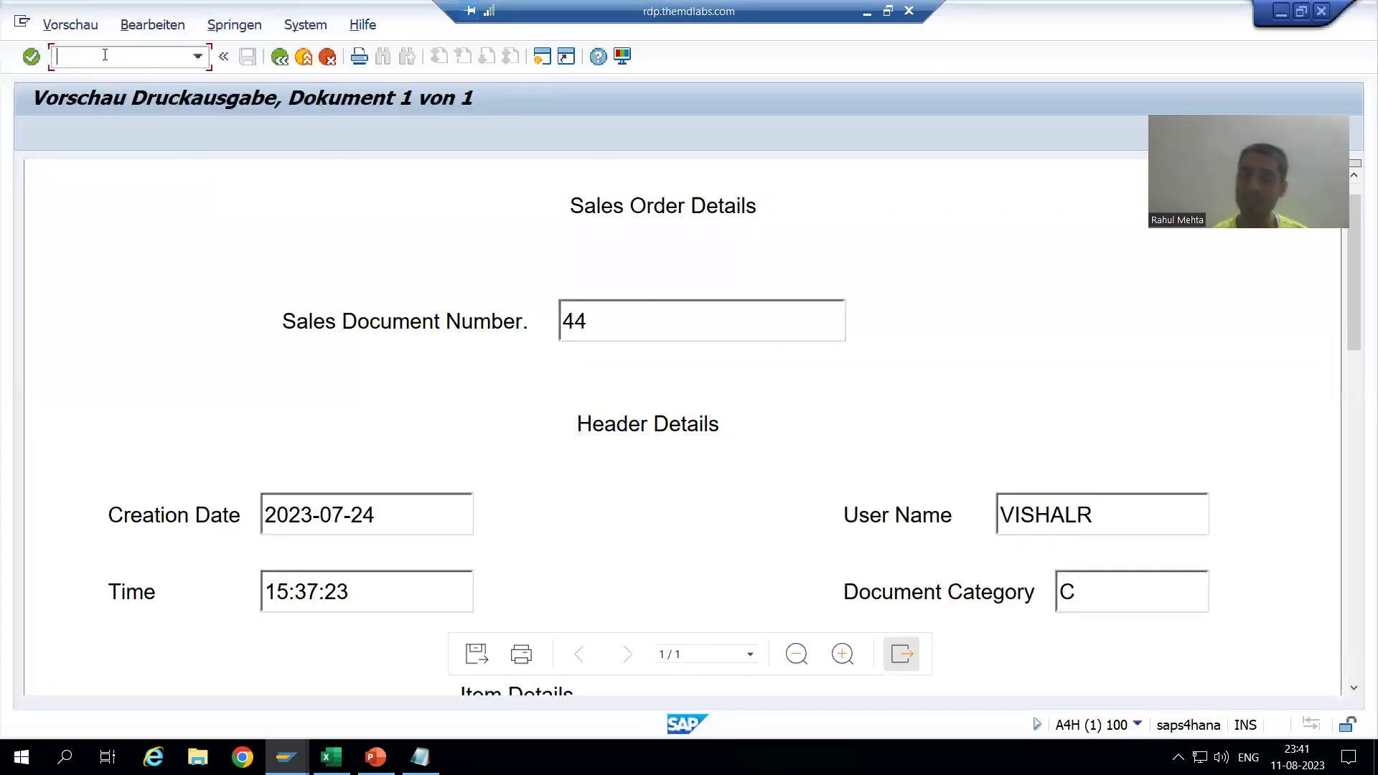
text(/nse)
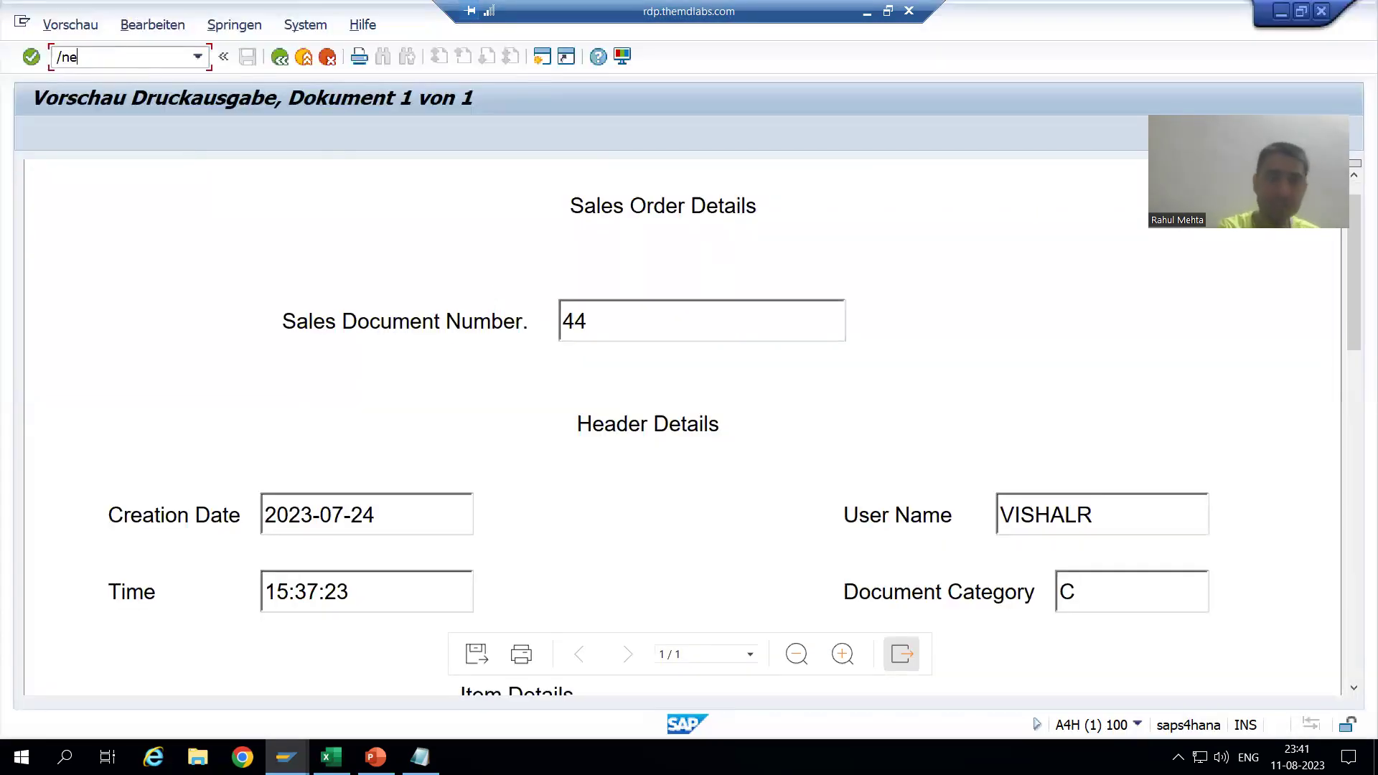
key(alt+Tab)
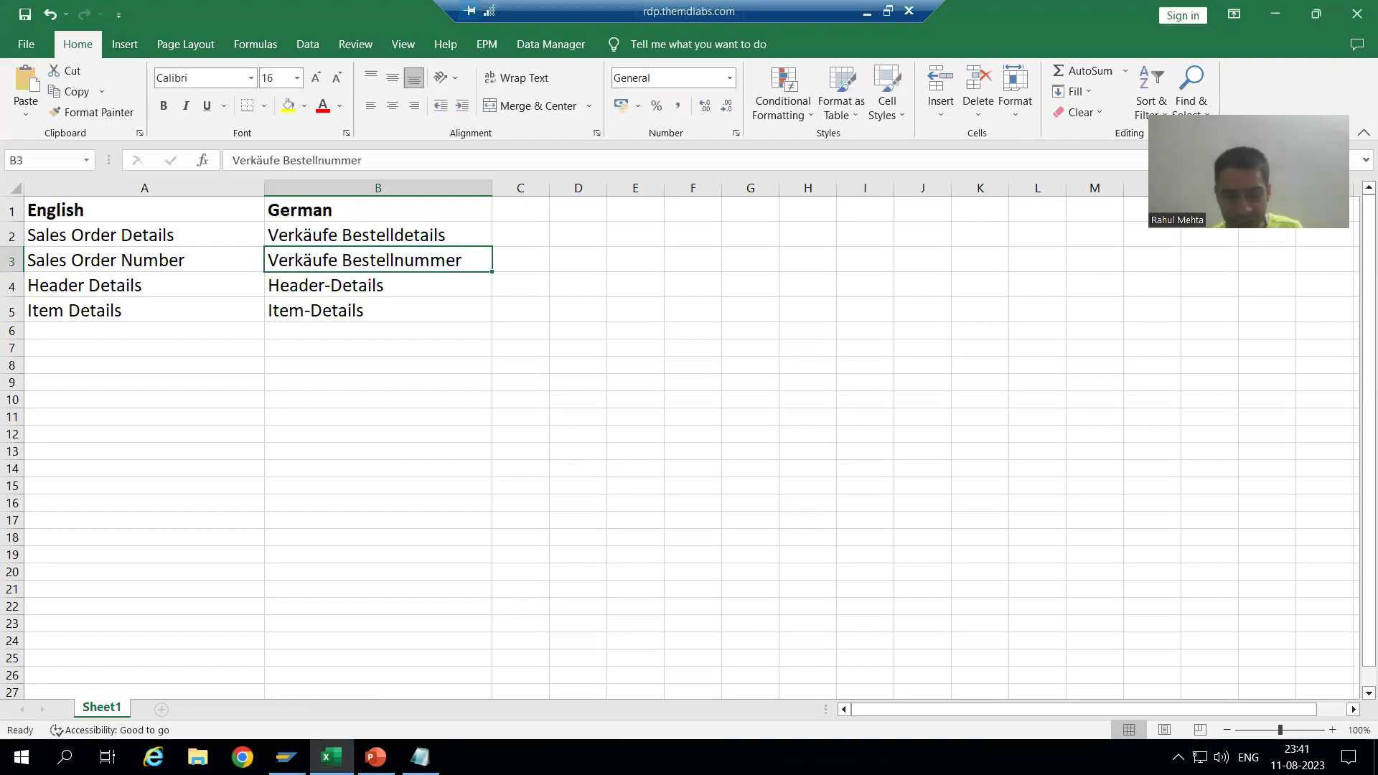
key(alt+Tab)
key(alt+Tab)
key(alt+Tab)
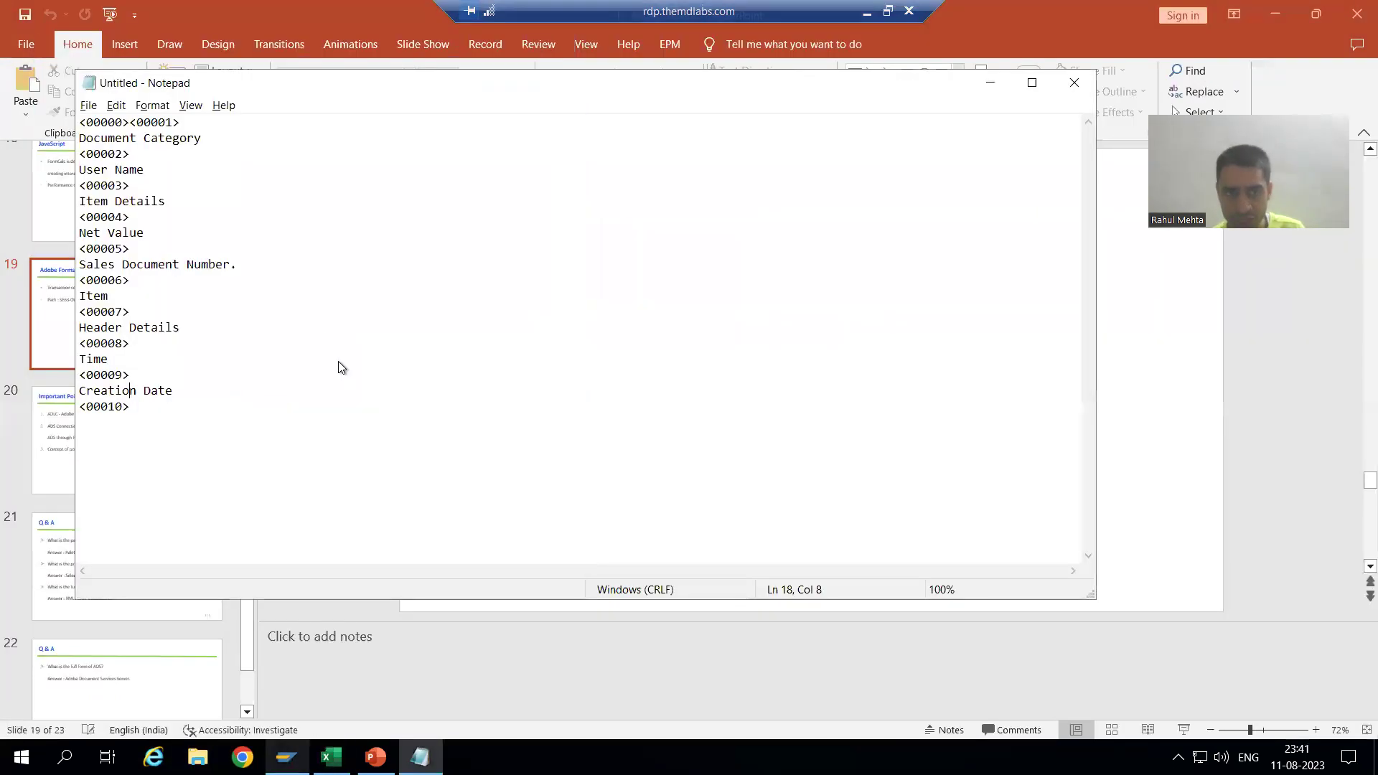
key(alt+Tab)
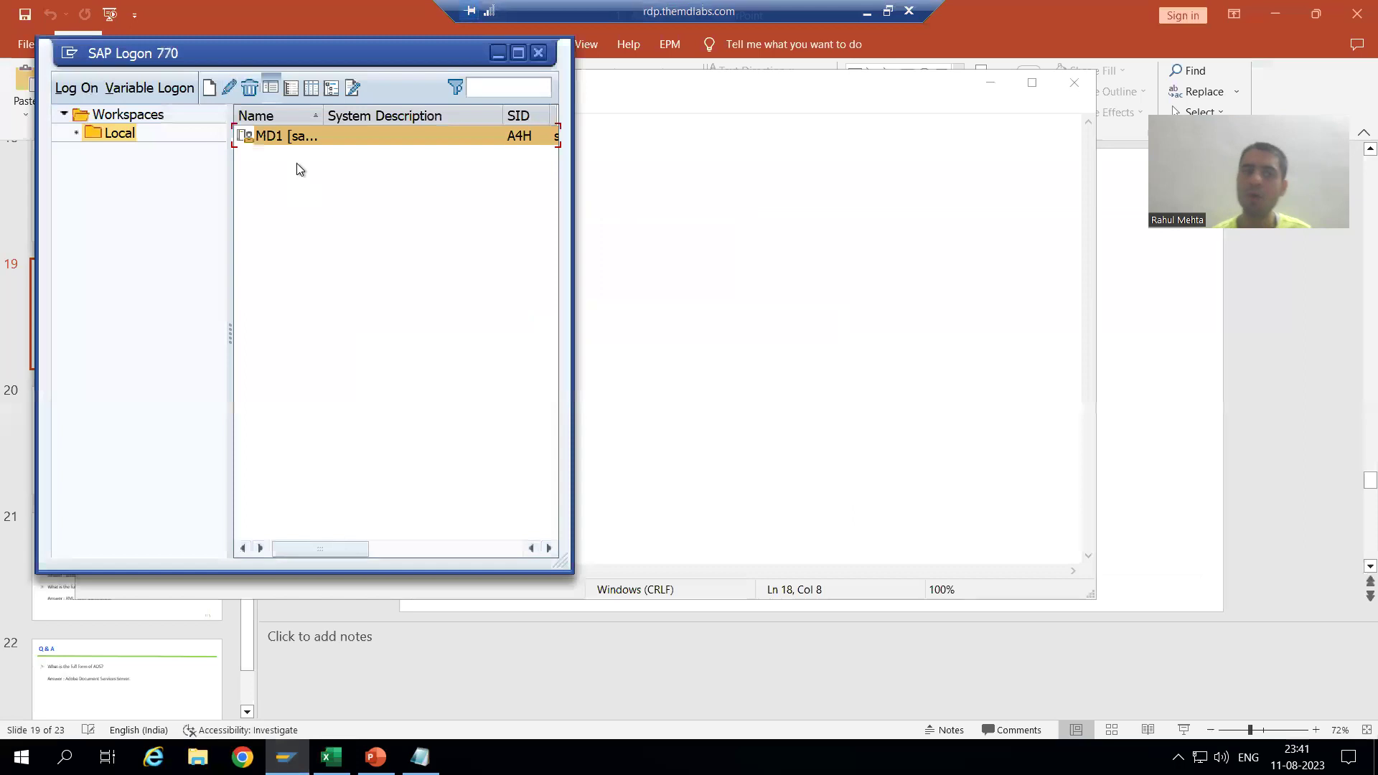
- Log on to the MD1 system in client 100 in English, entering the user name and account password
double_click(294, 141)
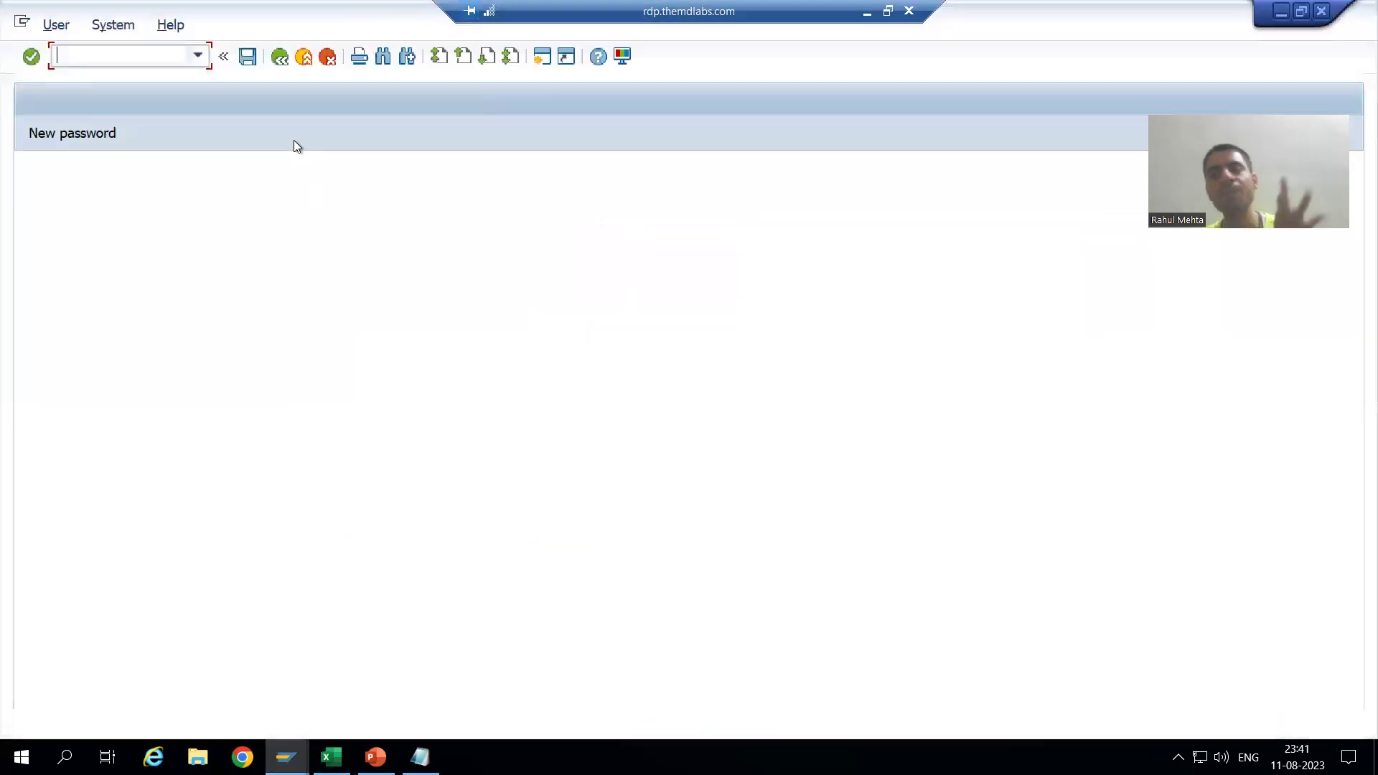
text(r)
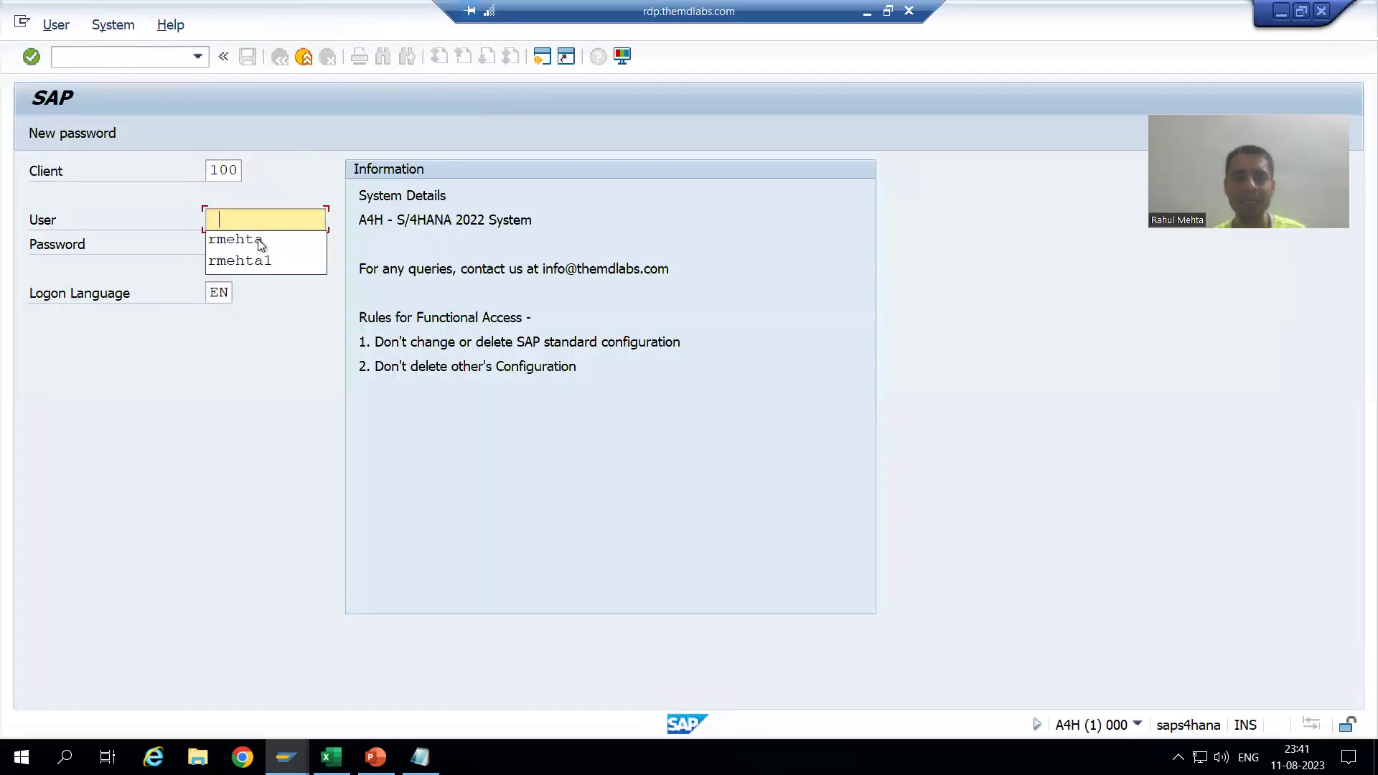
click(259, 241)
text(*)
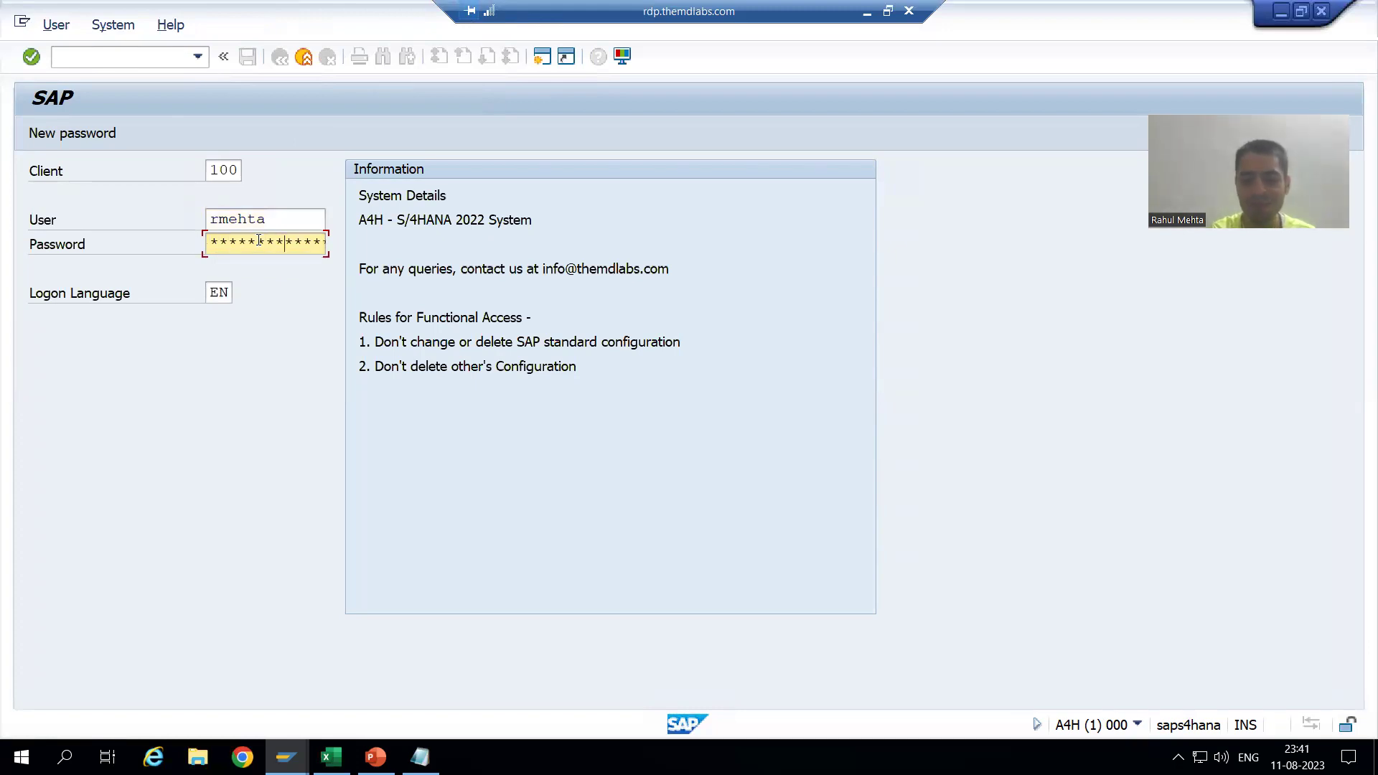
key(Return)
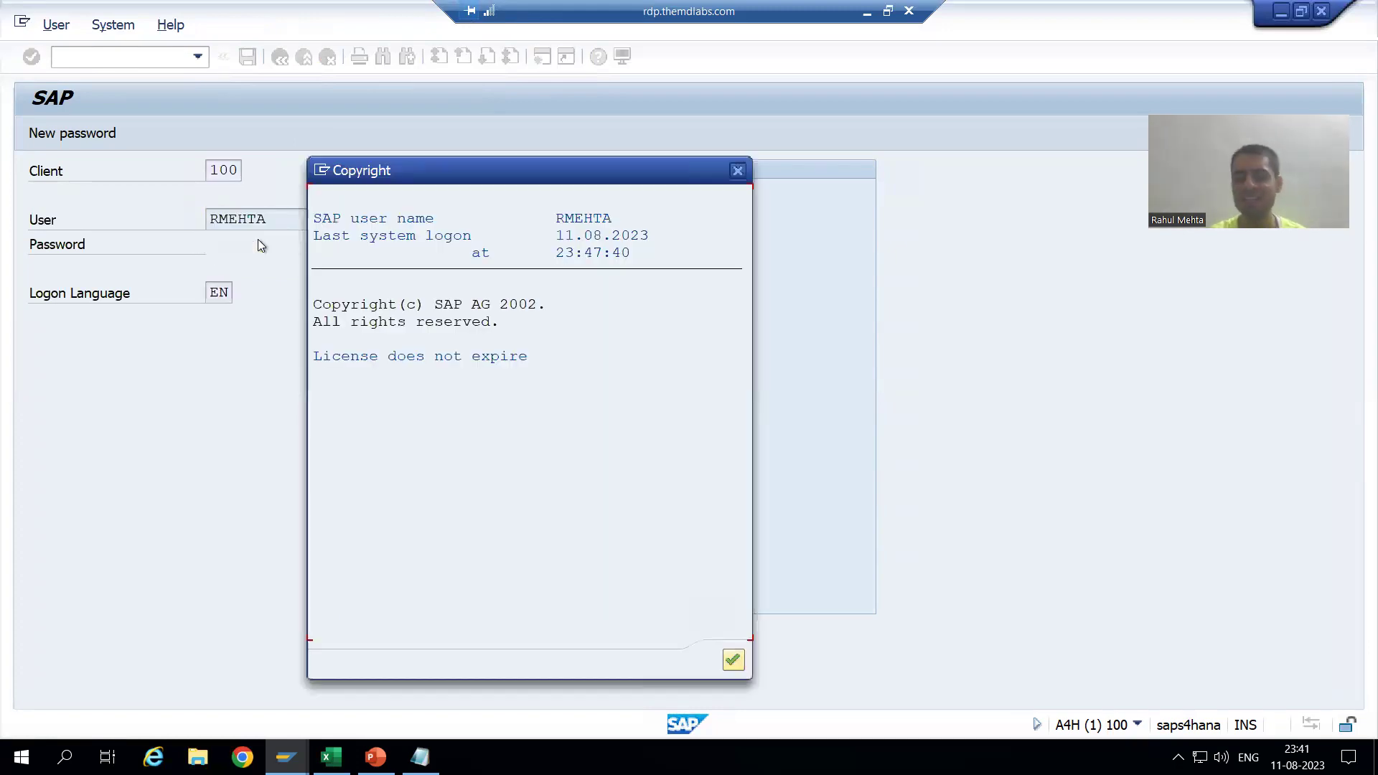
key(Return)
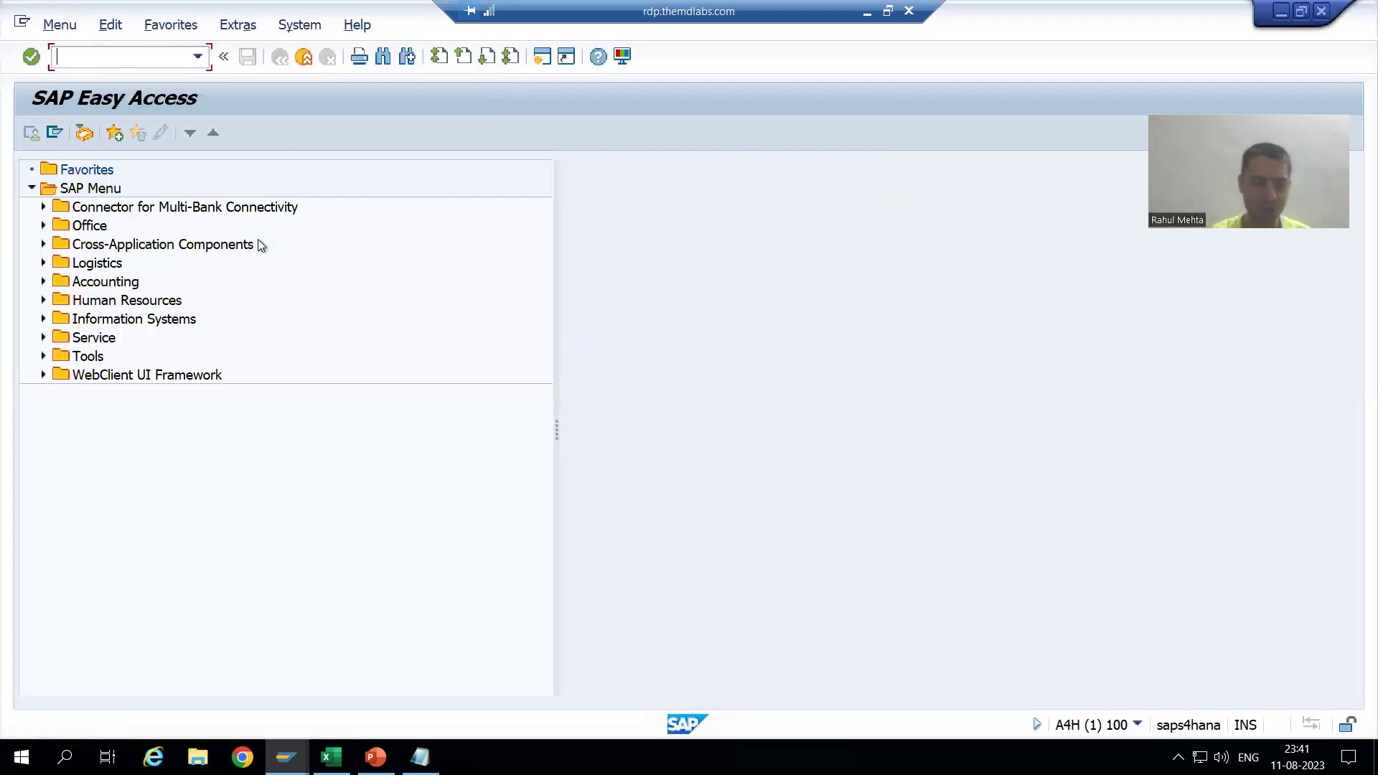
- Open transaction SFP and open the form ZADOBE_SALES_78 for changing
text(sfp)
key(Return)
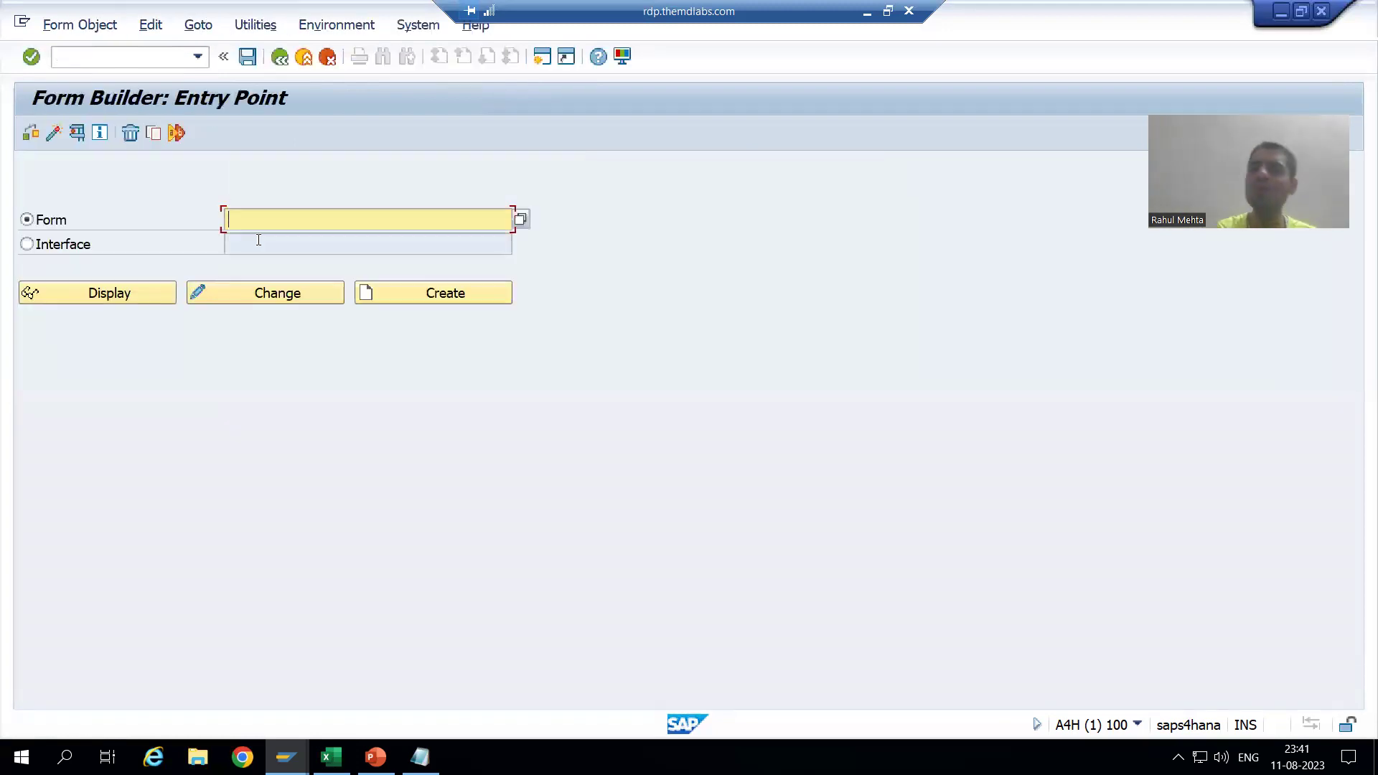
key(BackSpace)
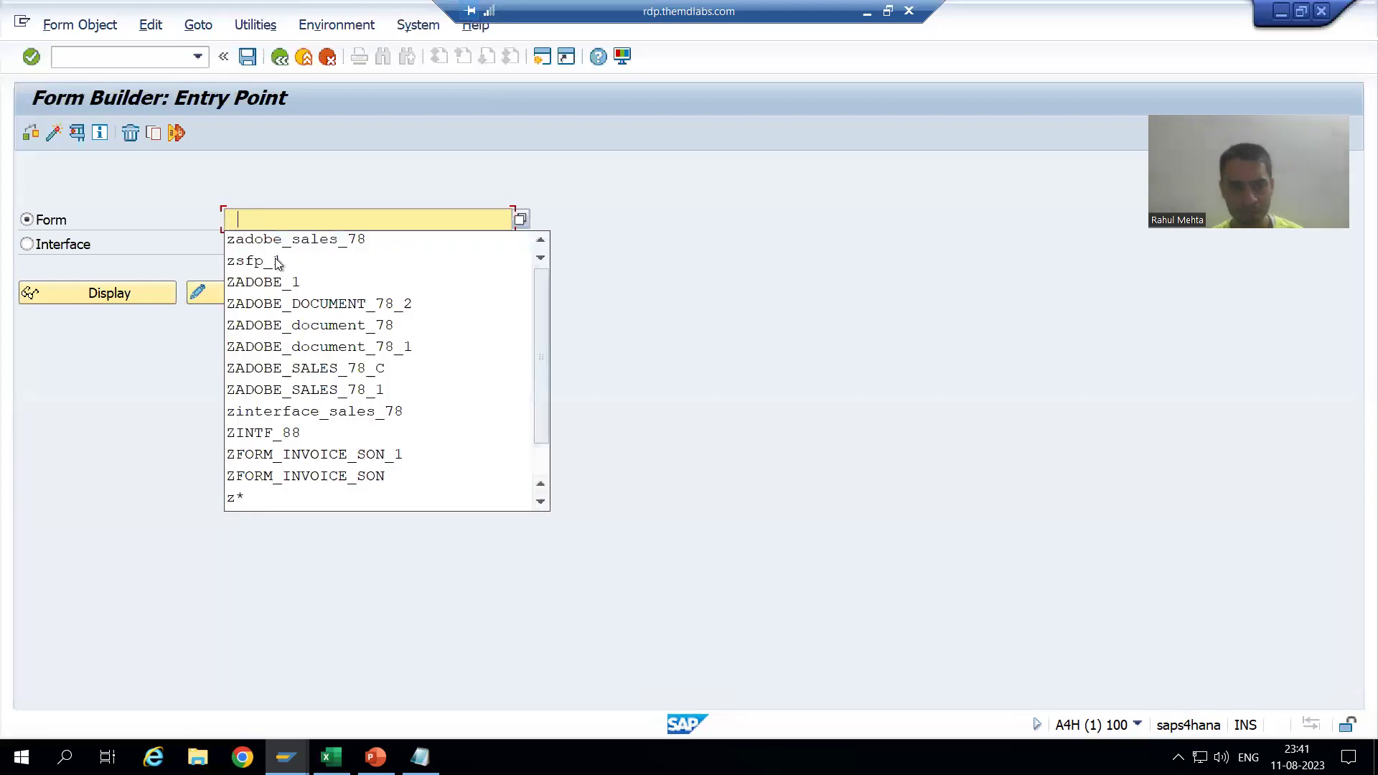
click(277, 235)
key(Return)
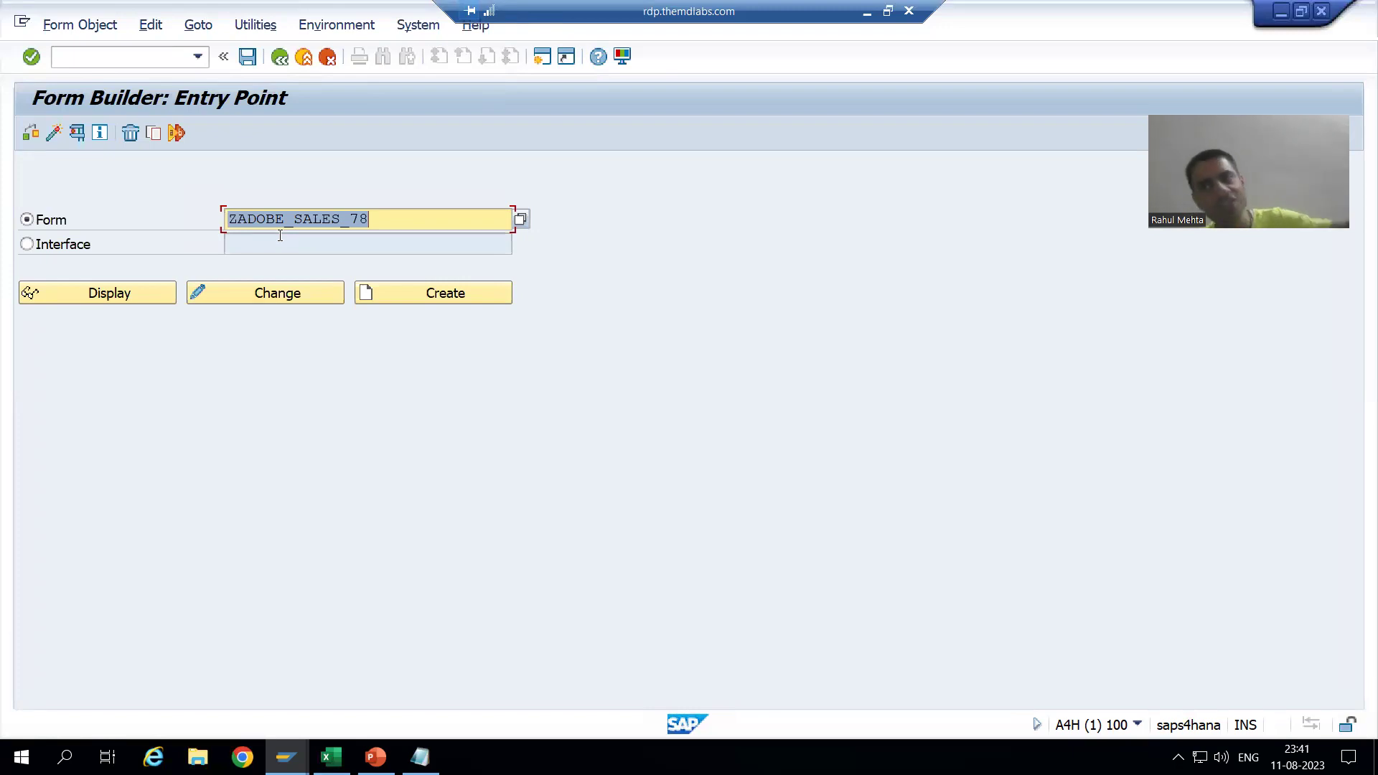
click(286, 295)
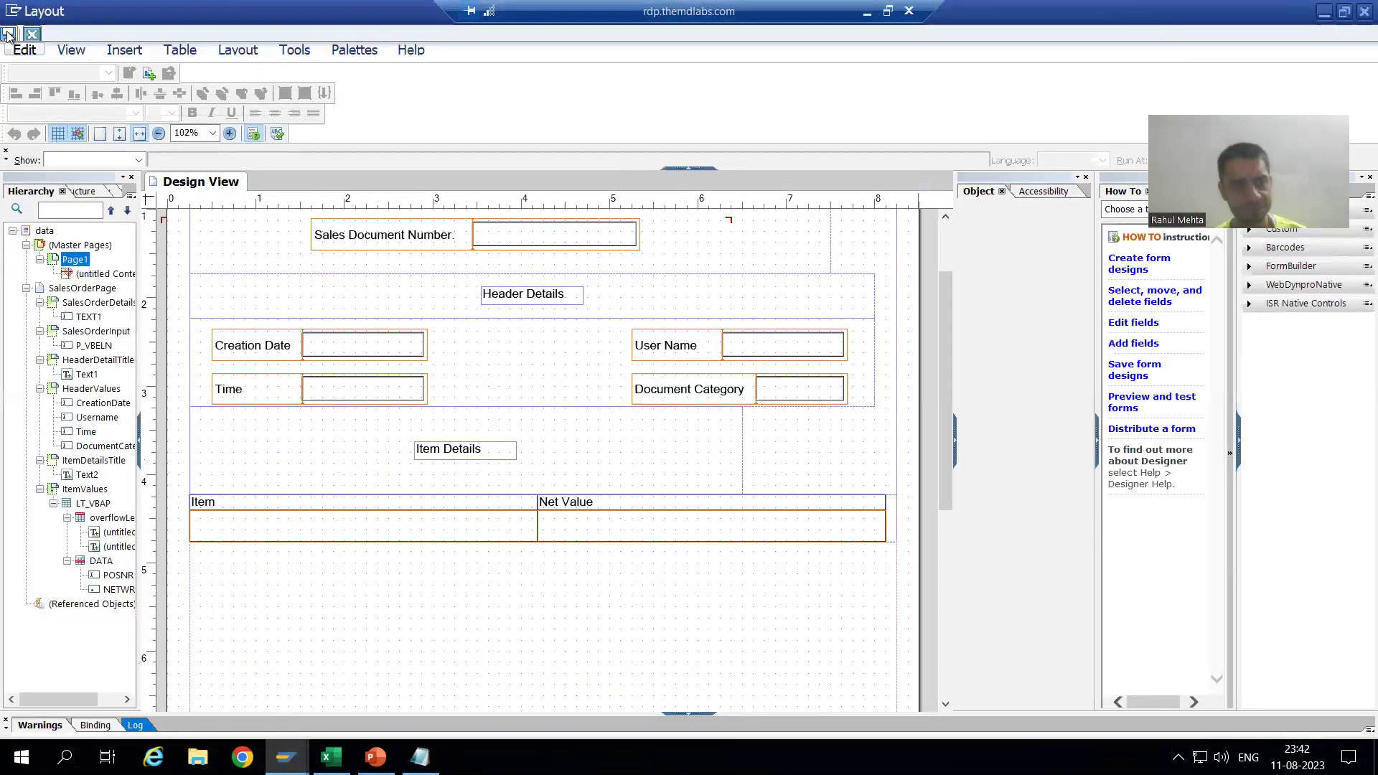
- Leave the enlarged layout view, activate the form and exit the English session with /nex
click(8, 34)
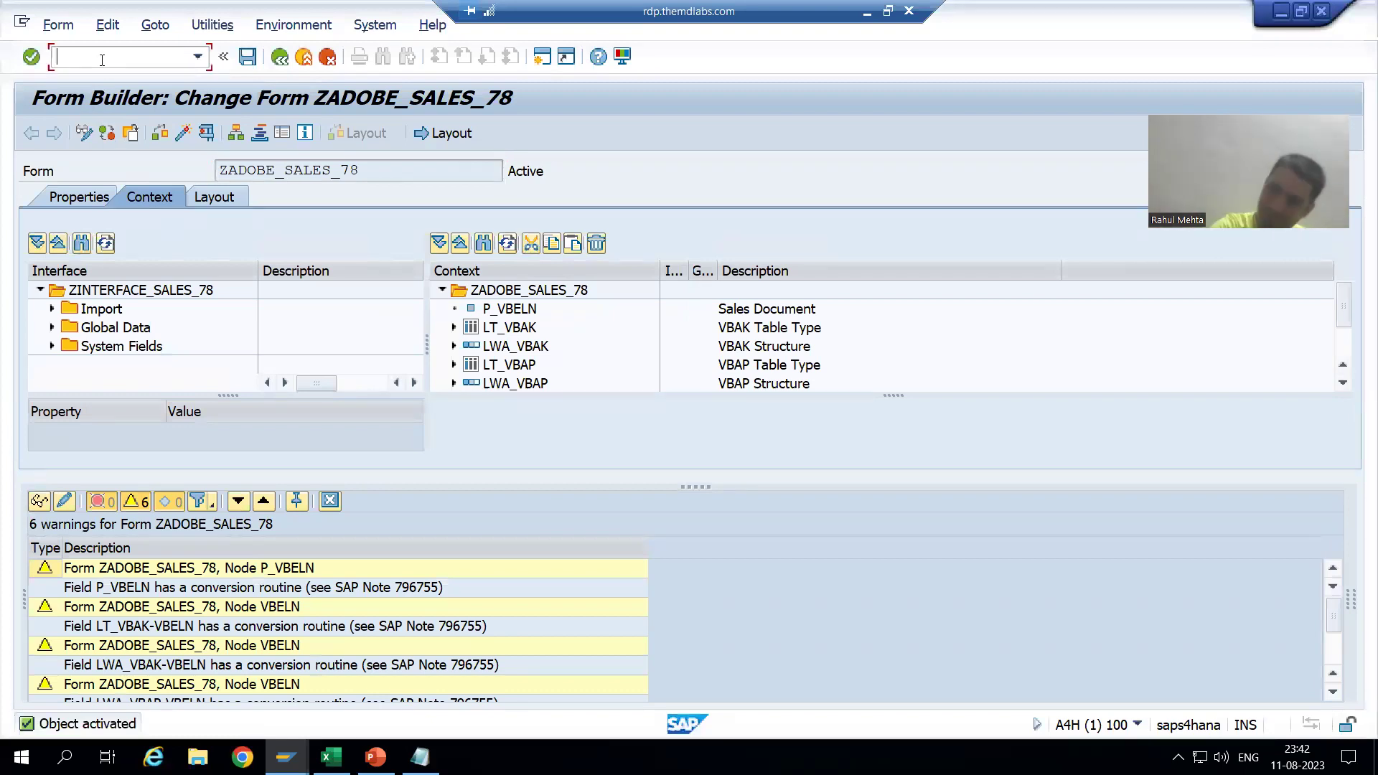
text(/nex)
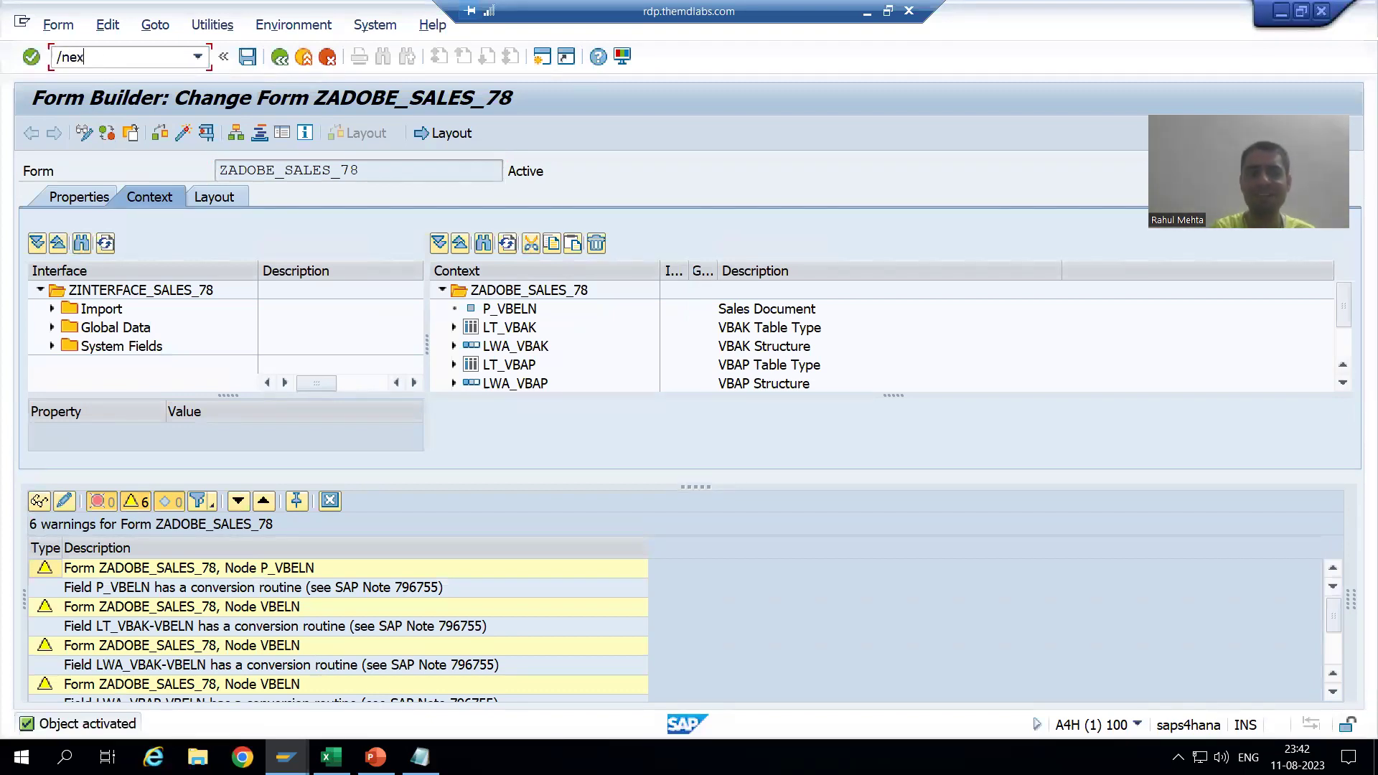
key(Return)
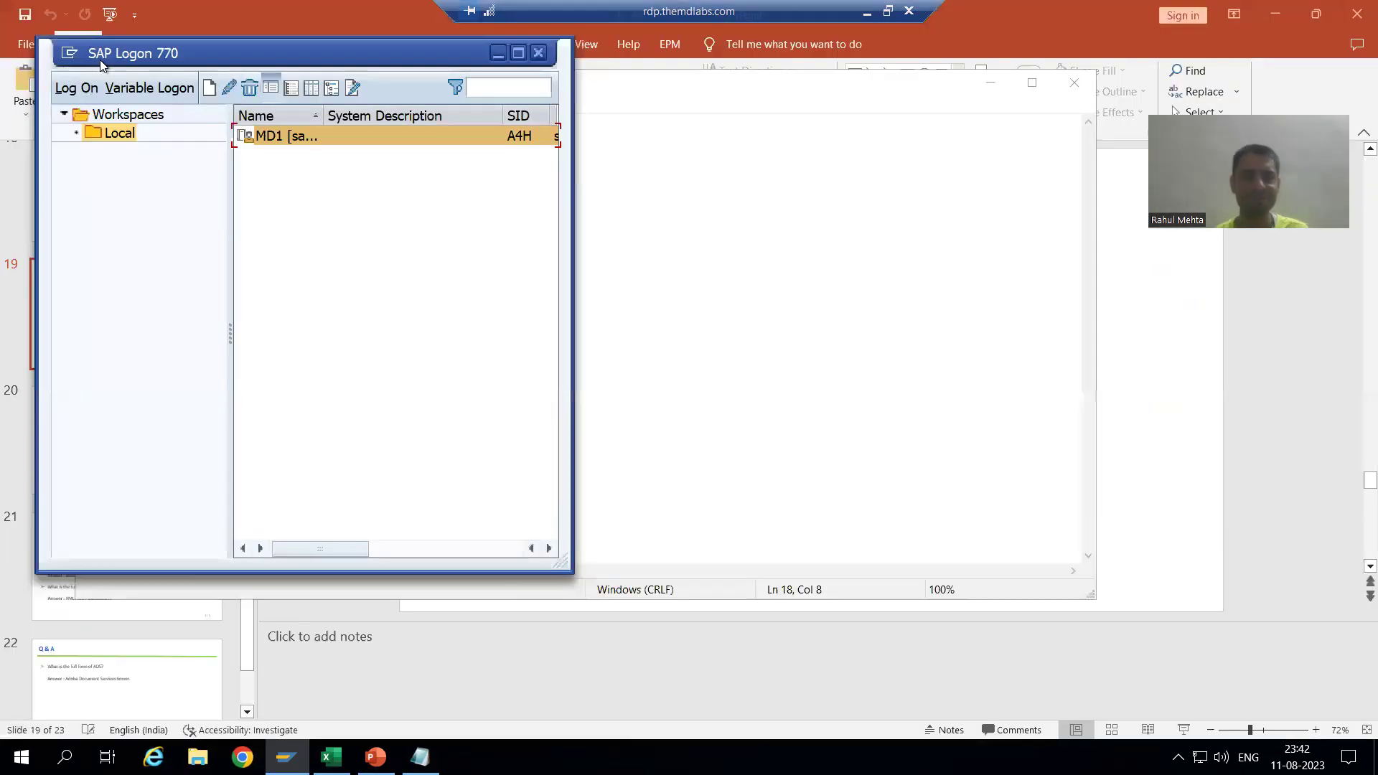
- Log on to the MD1 system with logon language DE, entering the user name and account password
double_click(259, 135)
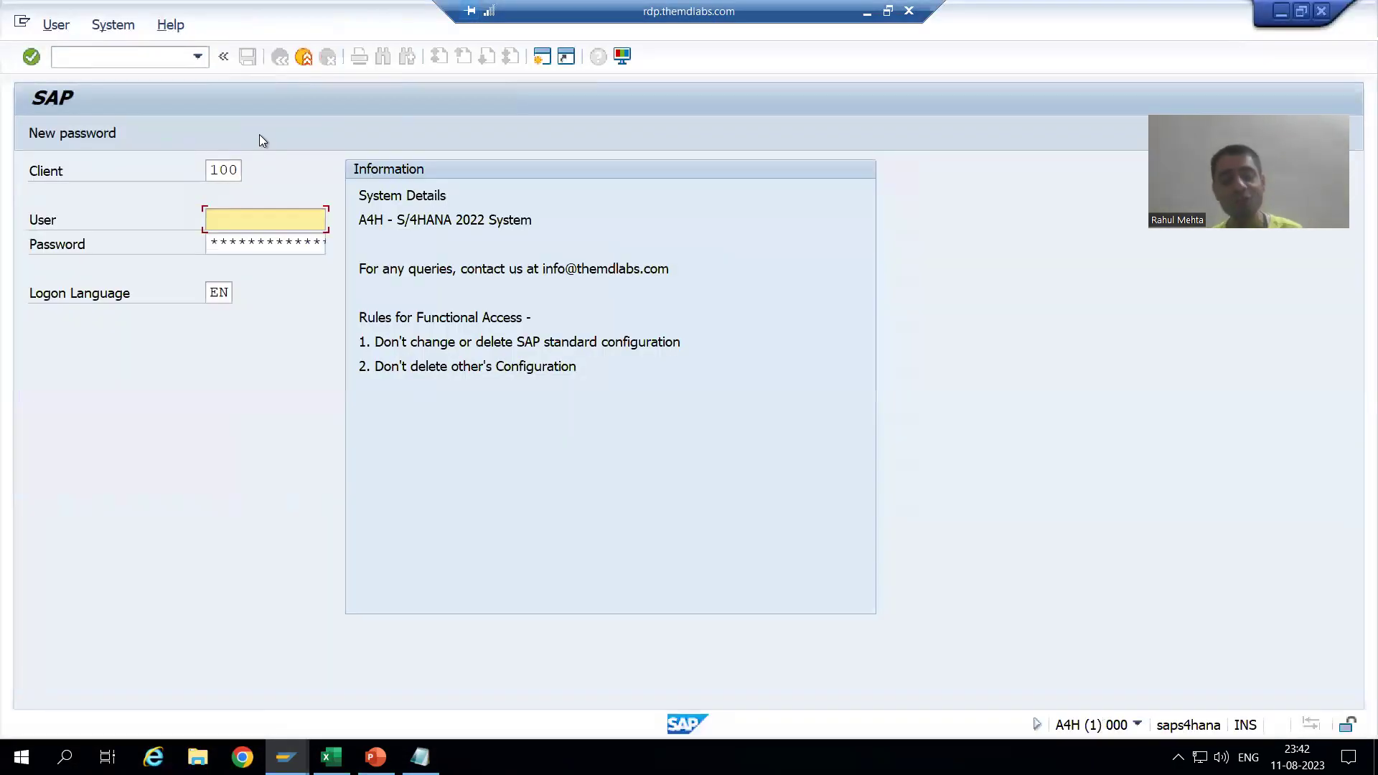
key(BackSpace)
click(234, 238)
click(234, 241)
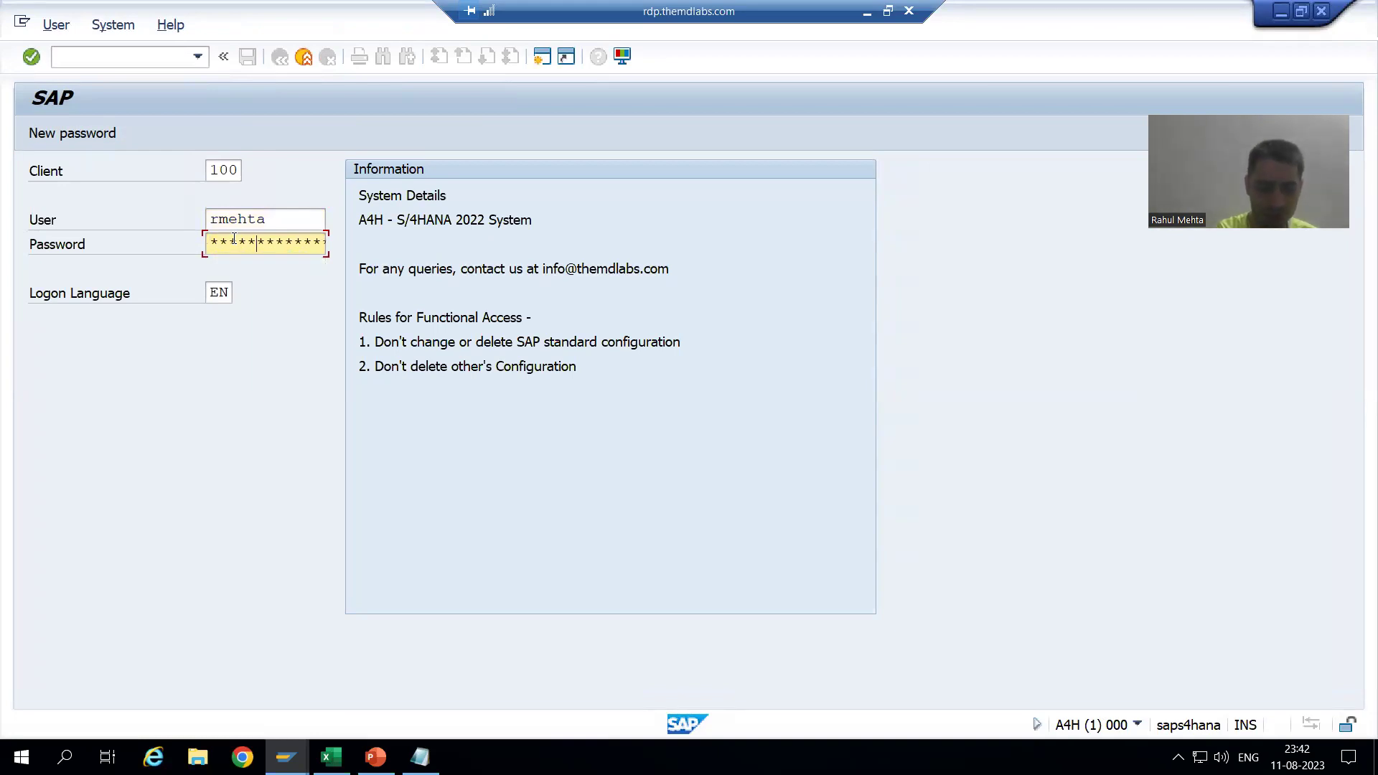
key(Tab)
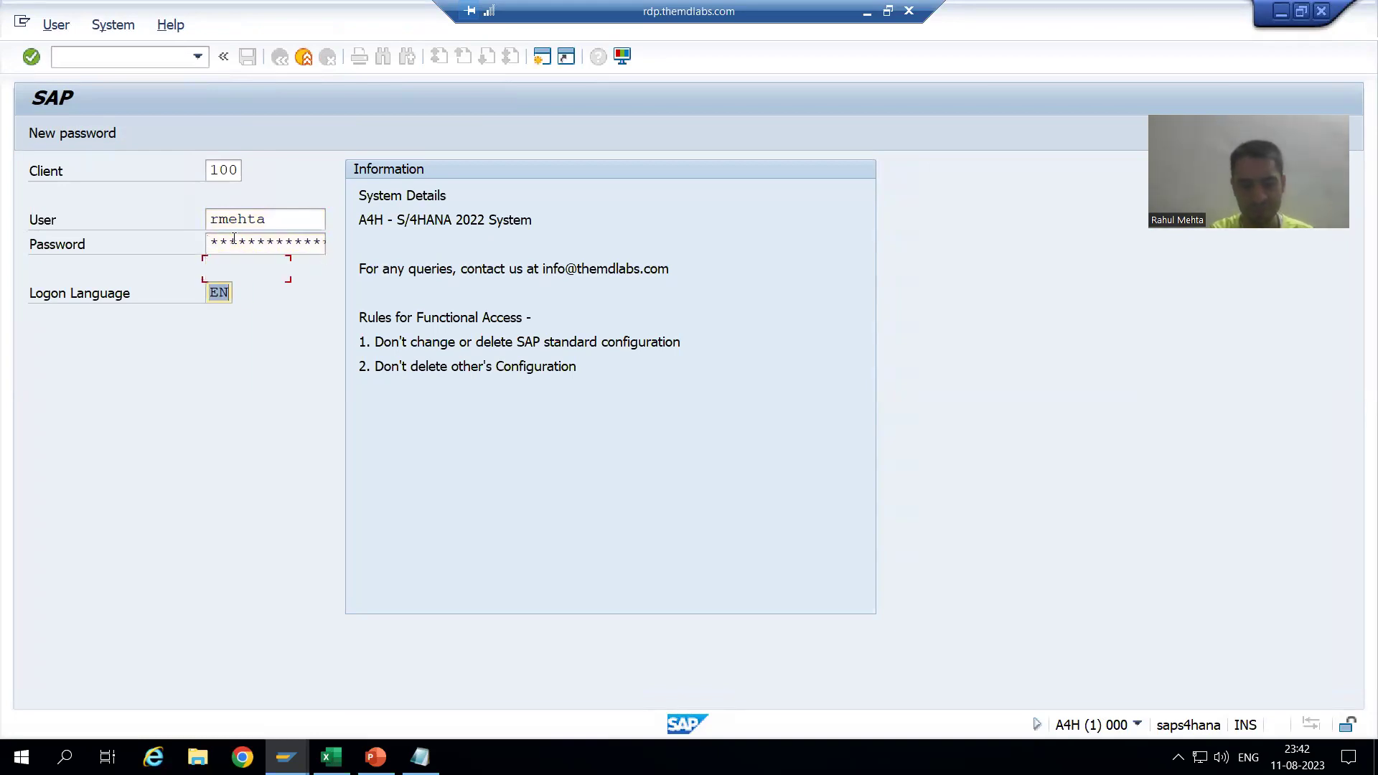
text(DE)
key(Return)
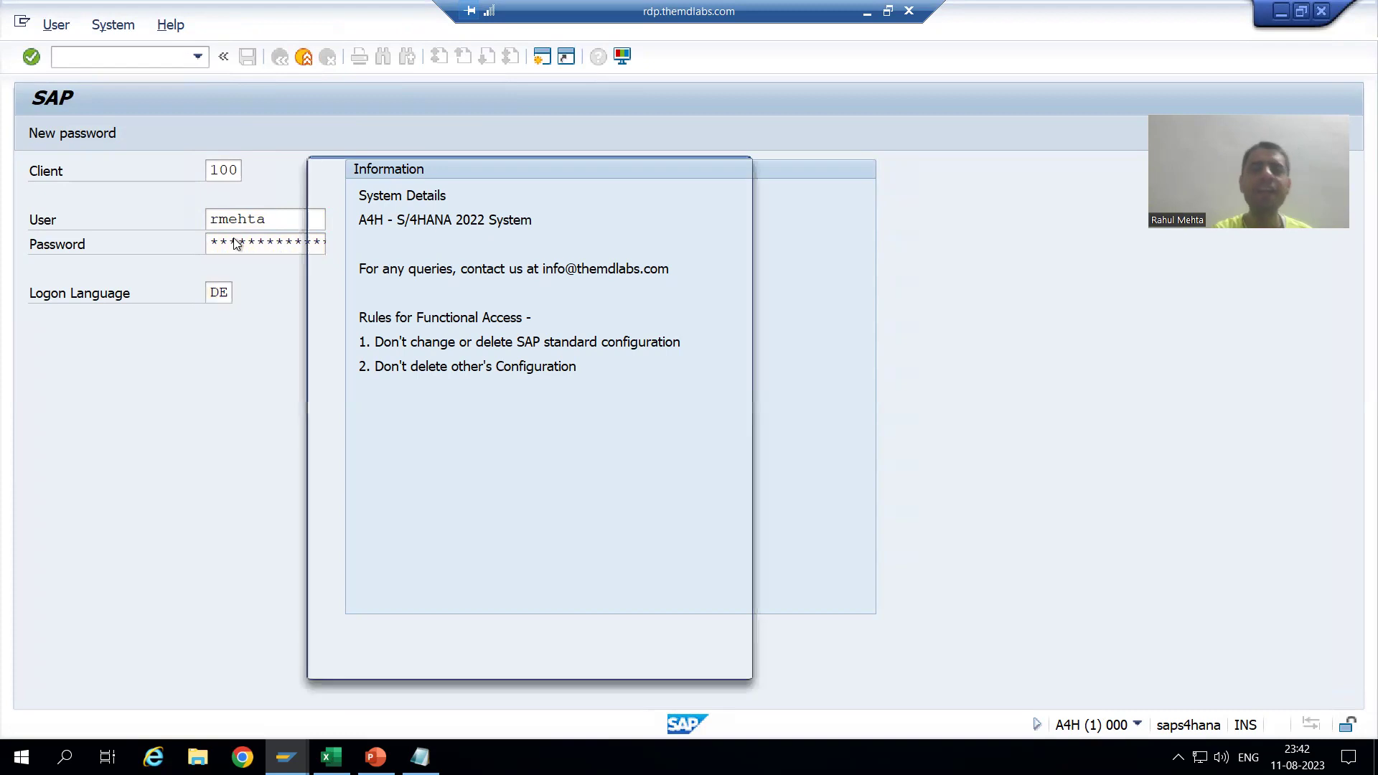
key(Return)
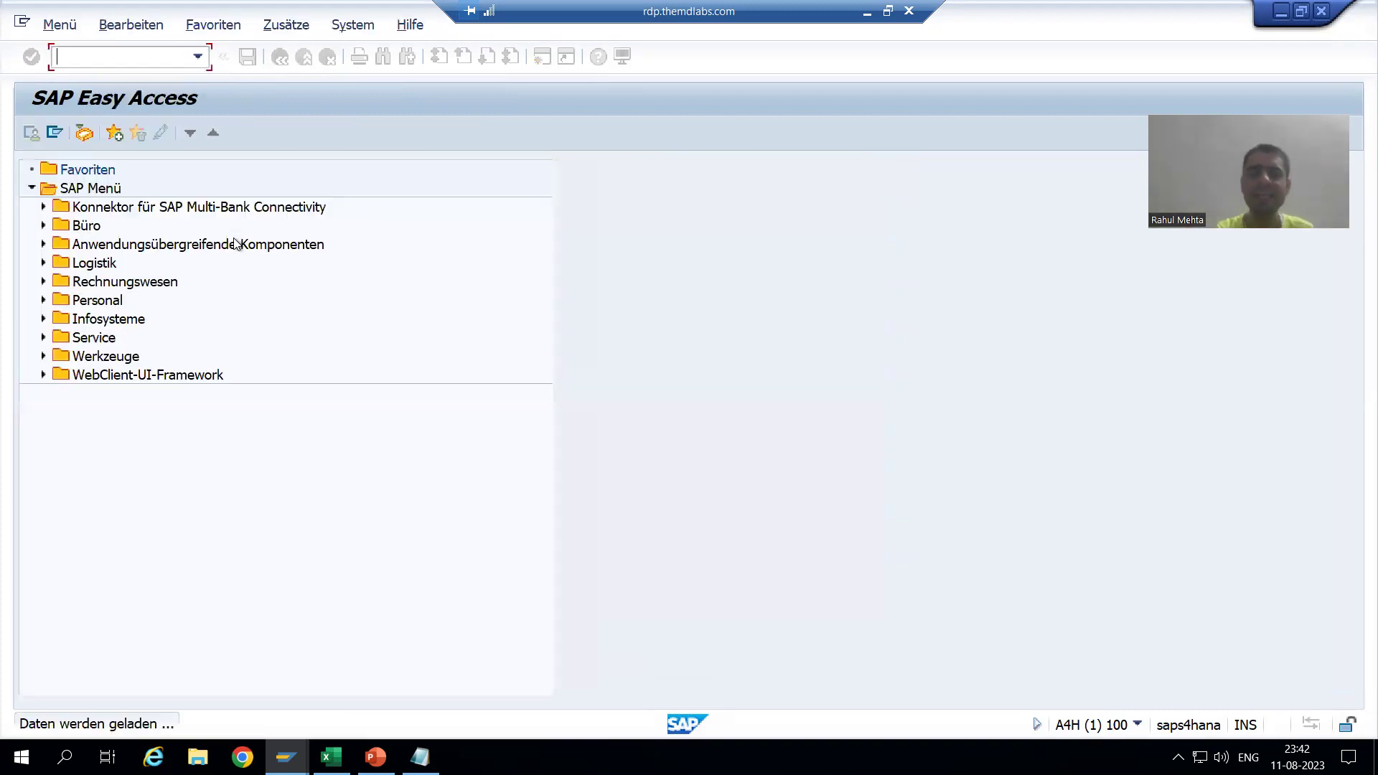
- Open transaction SFP, select the form ZADOBE_SALES_78 and start testing its generated function module
text(sfp)
key(Return)
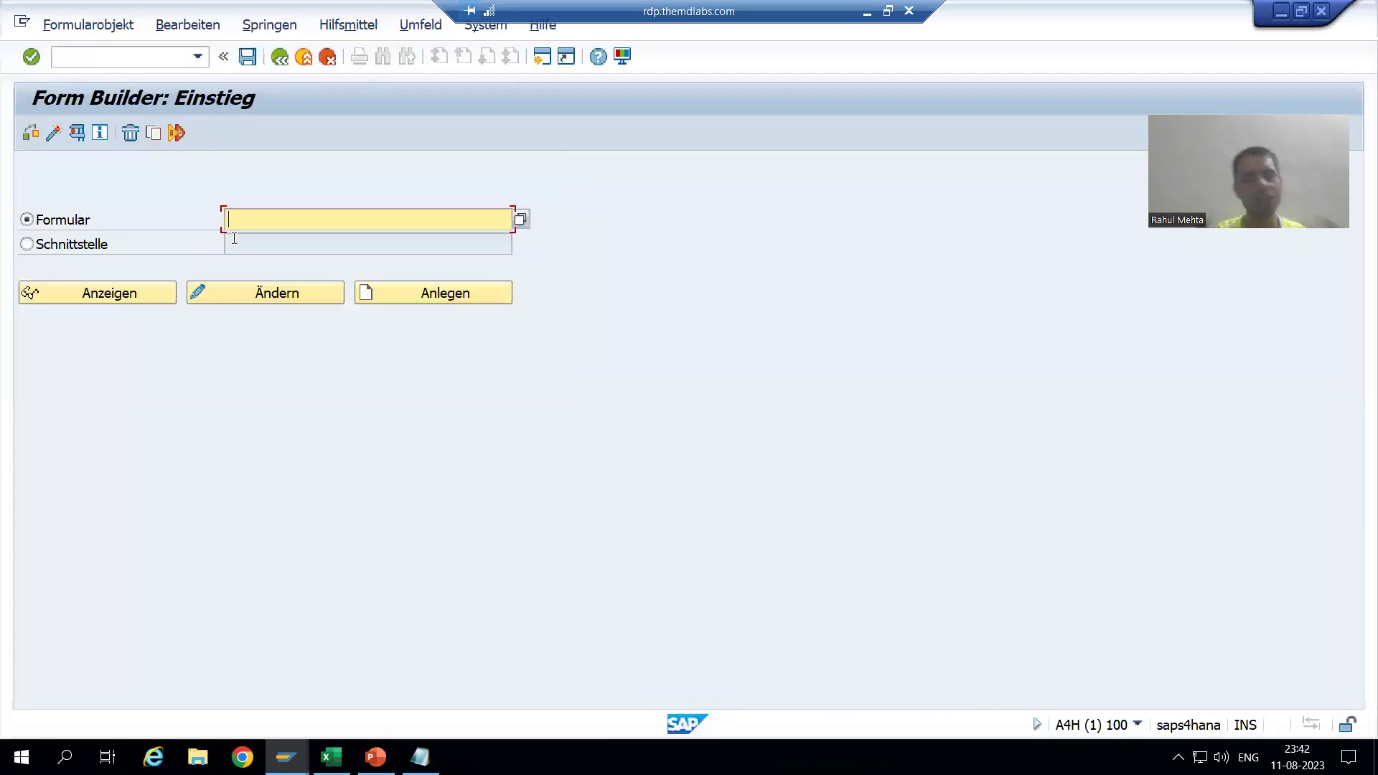
key(BackSpace)
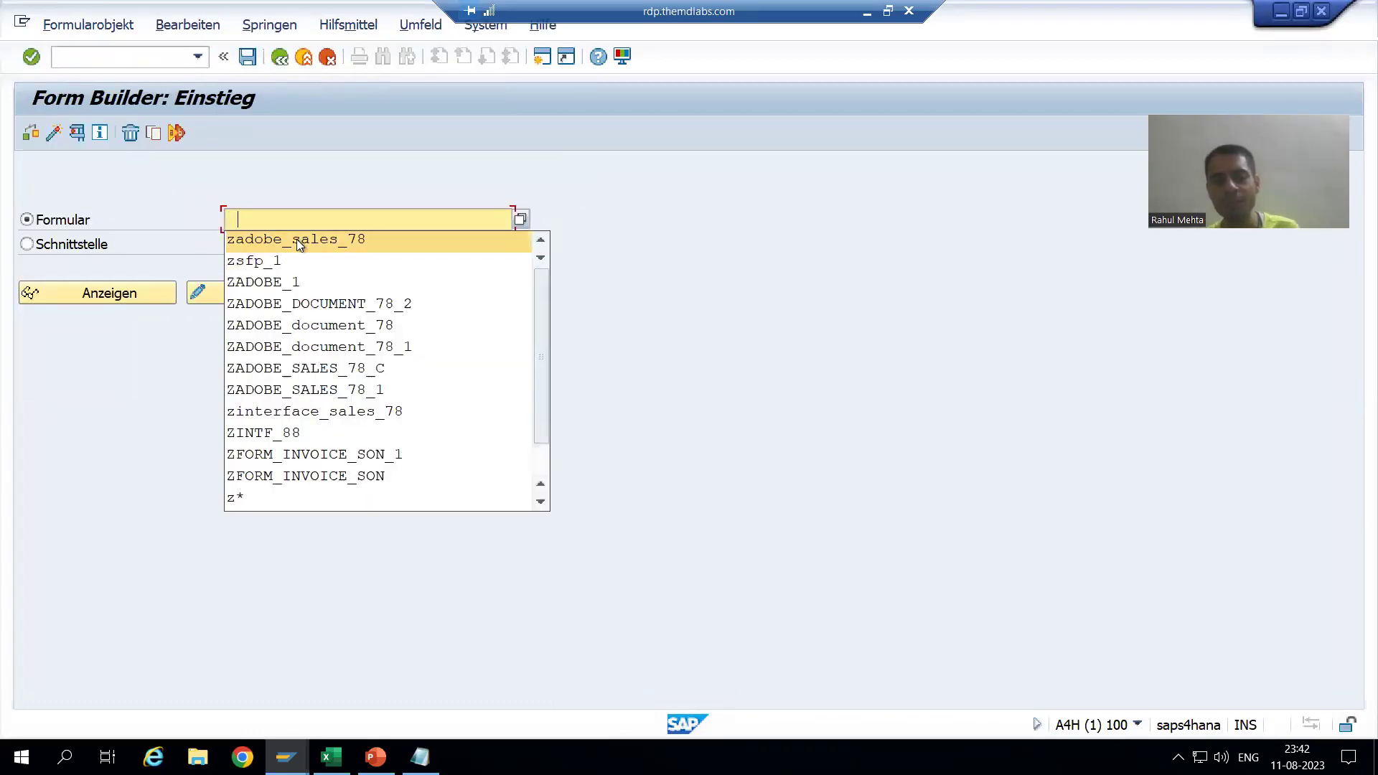
click(296, 239)
key(Return)
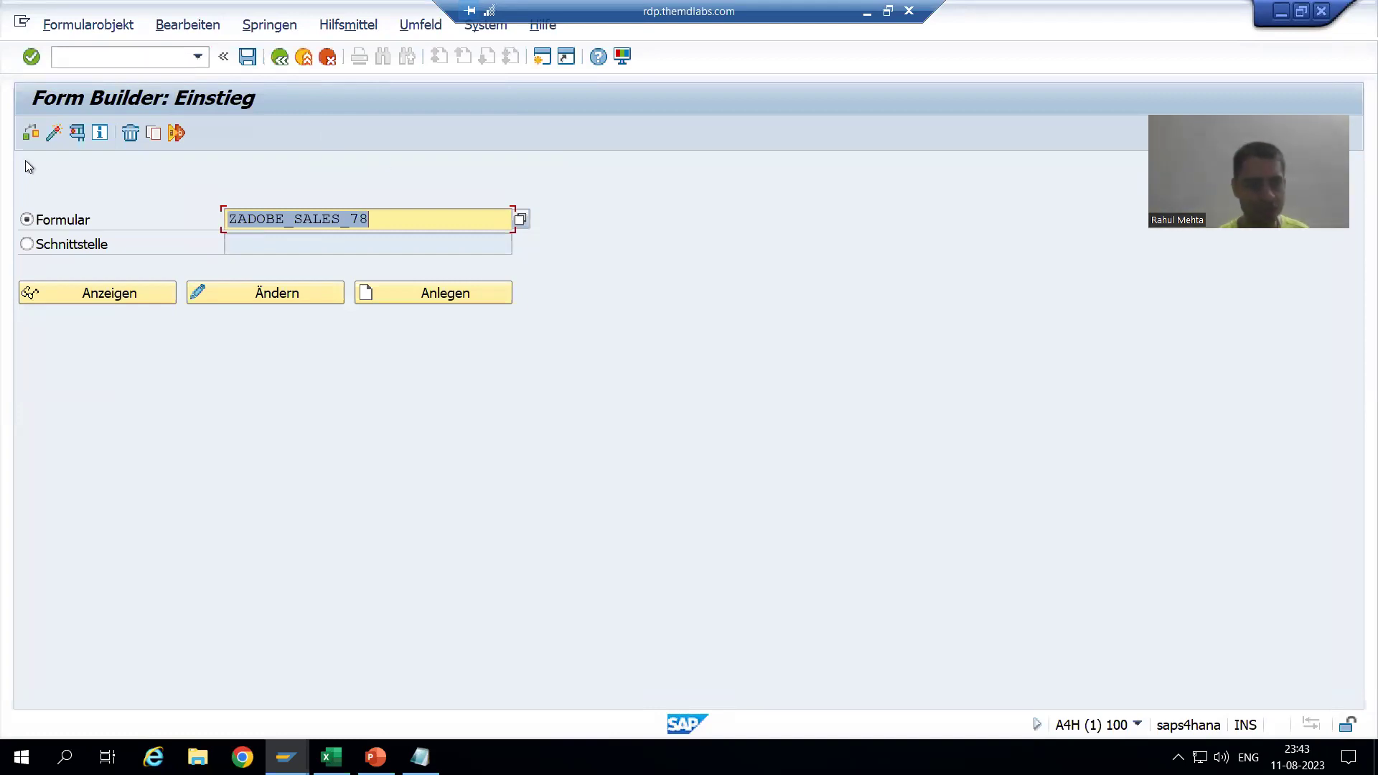
click(76, 134)
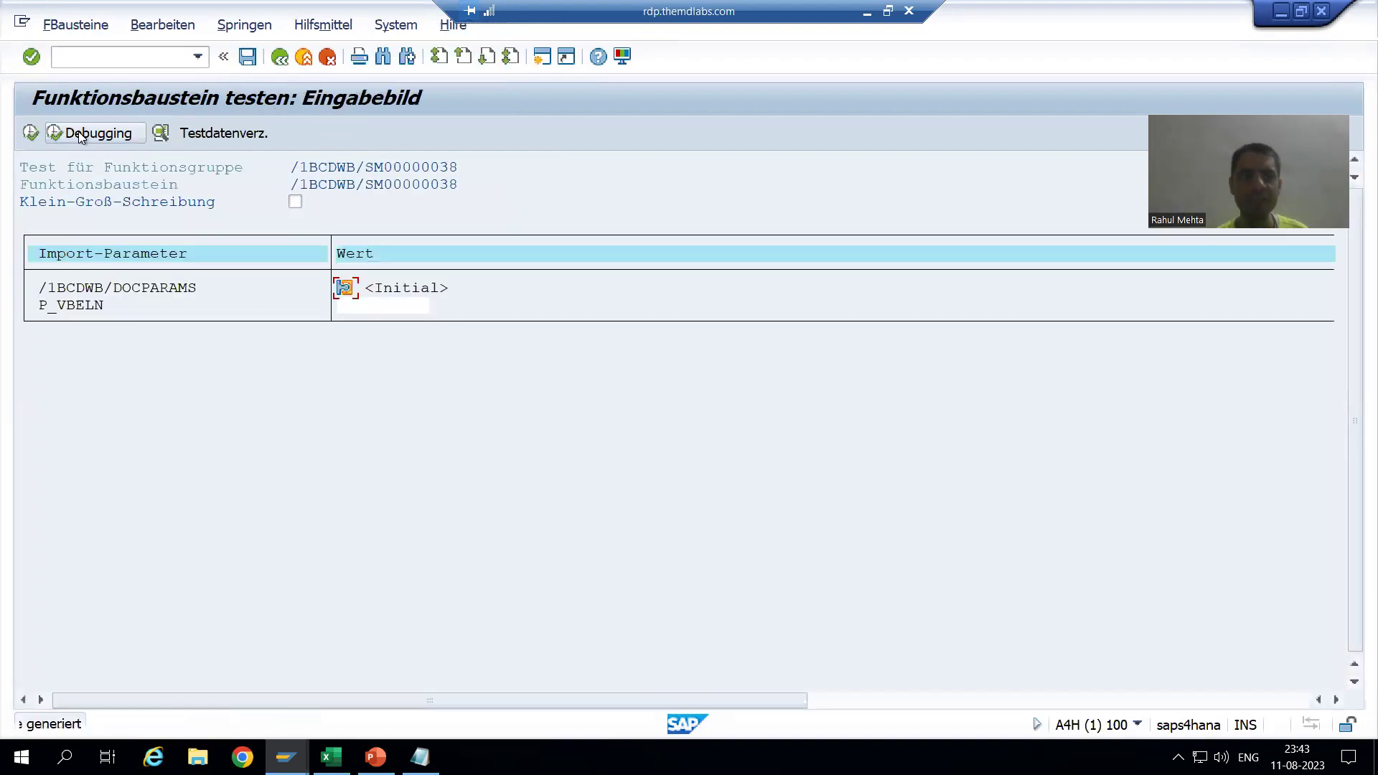
- Execute the test with the sales document number in P_VBELN and display the print preview for output device LP01
click(357, 307)
text(44)
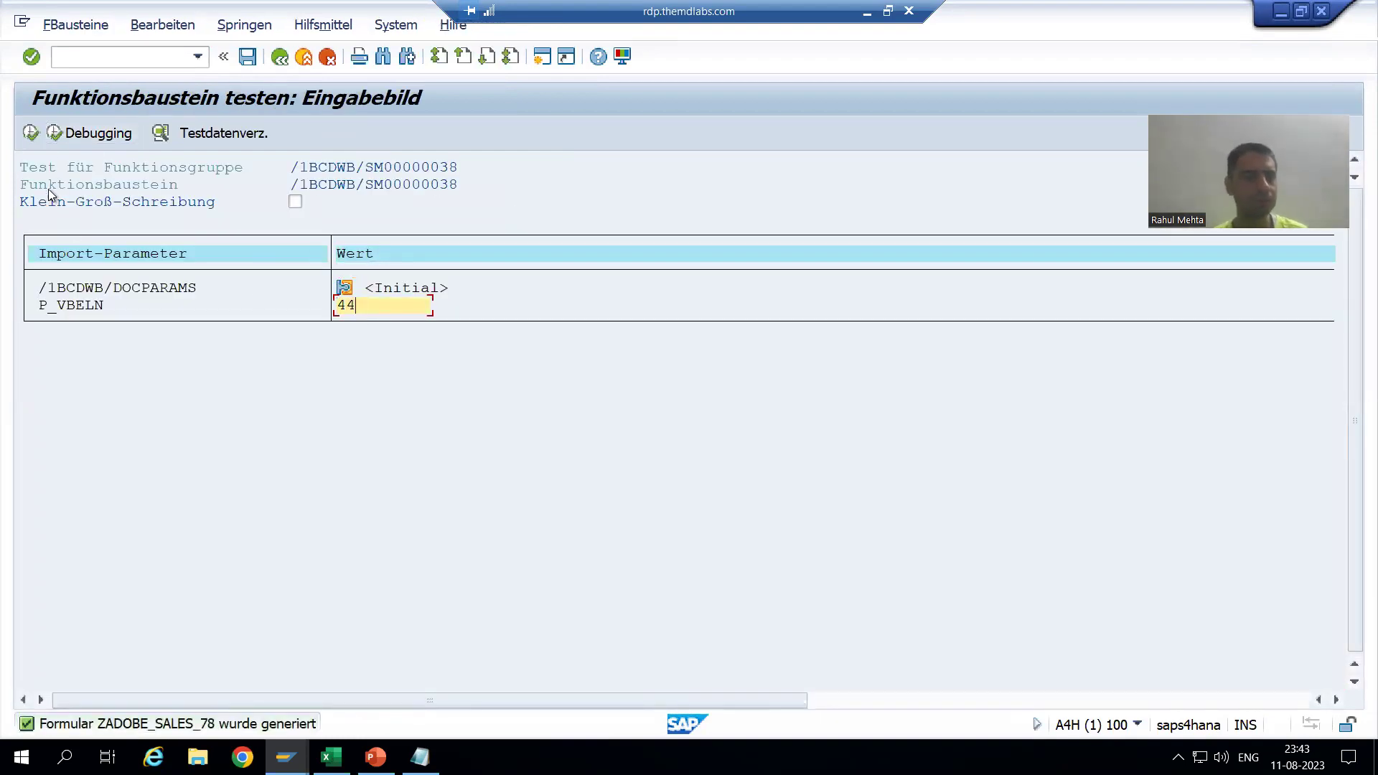
click(30, 133)
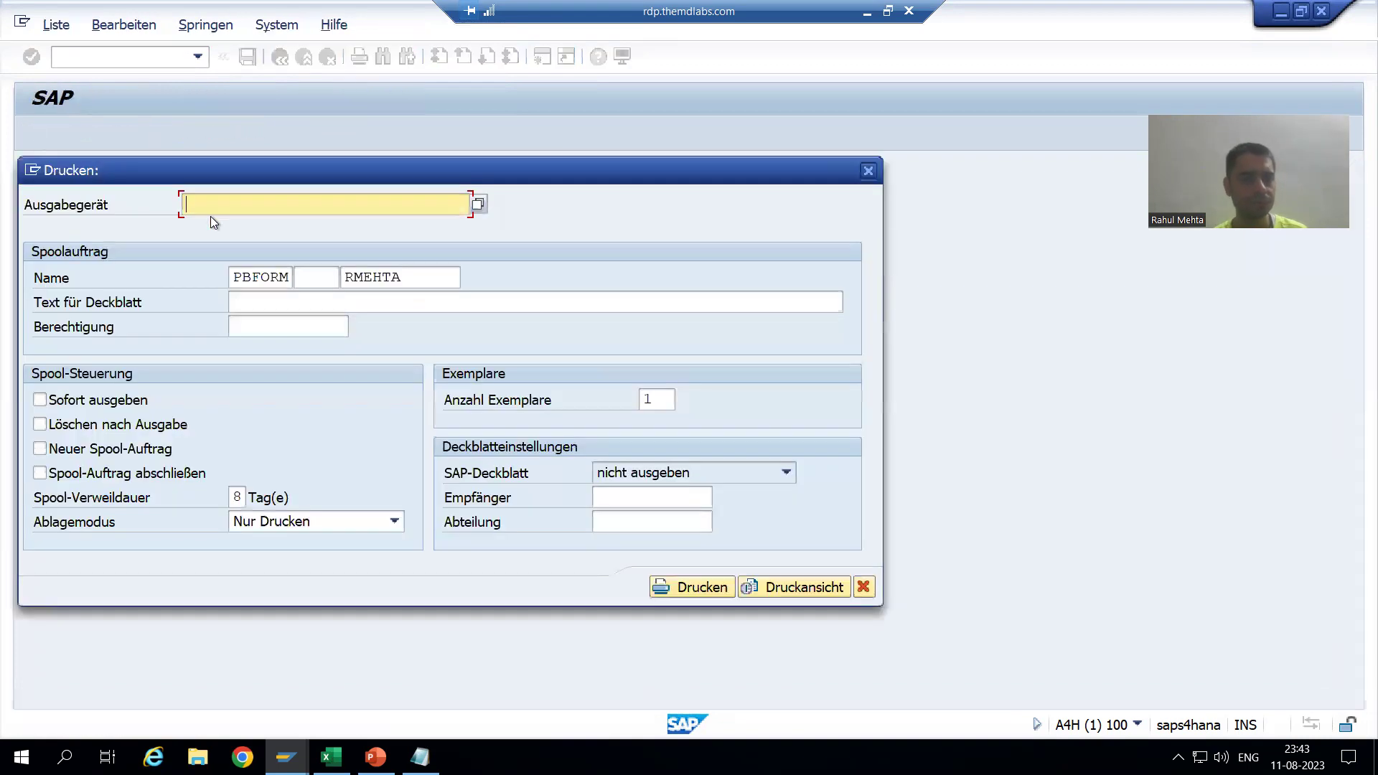
click(211, 208)
click(217, 226)
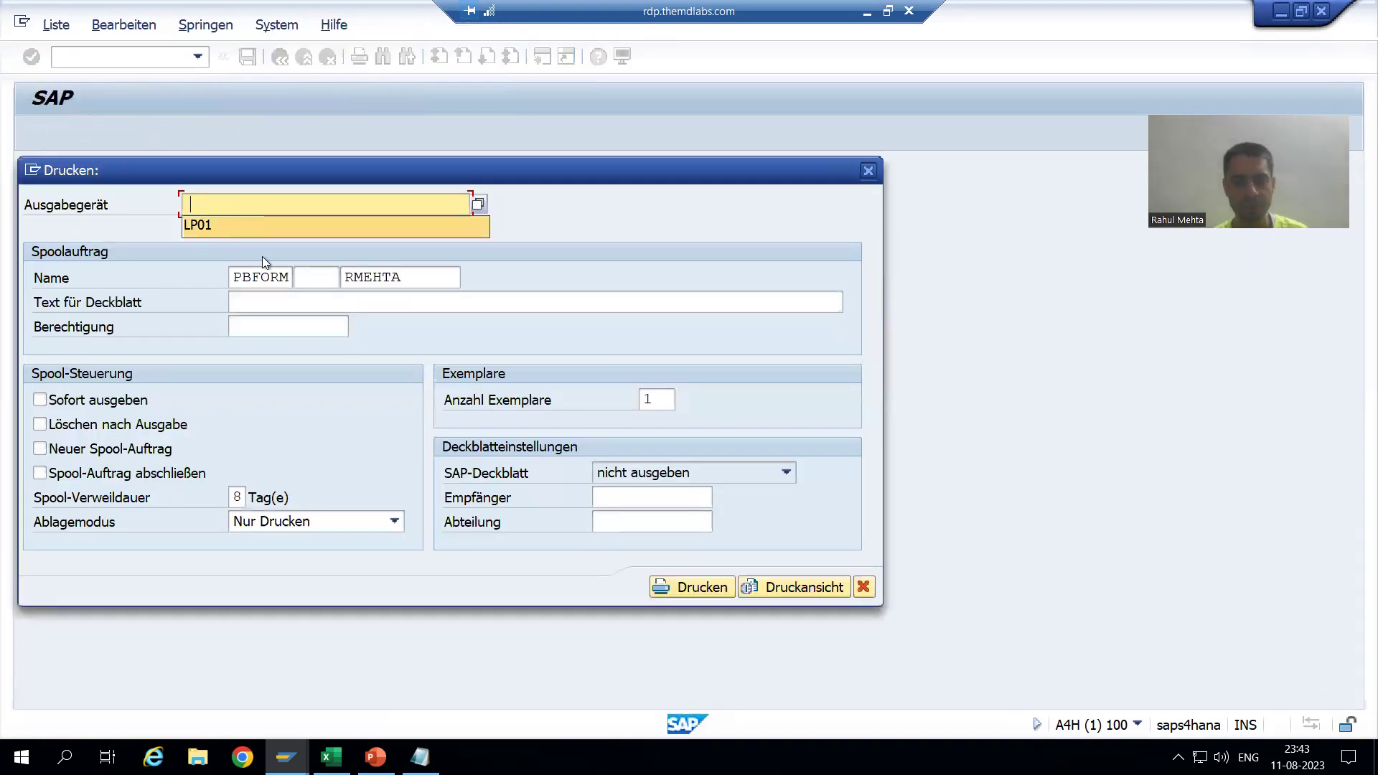
click(781, 585)
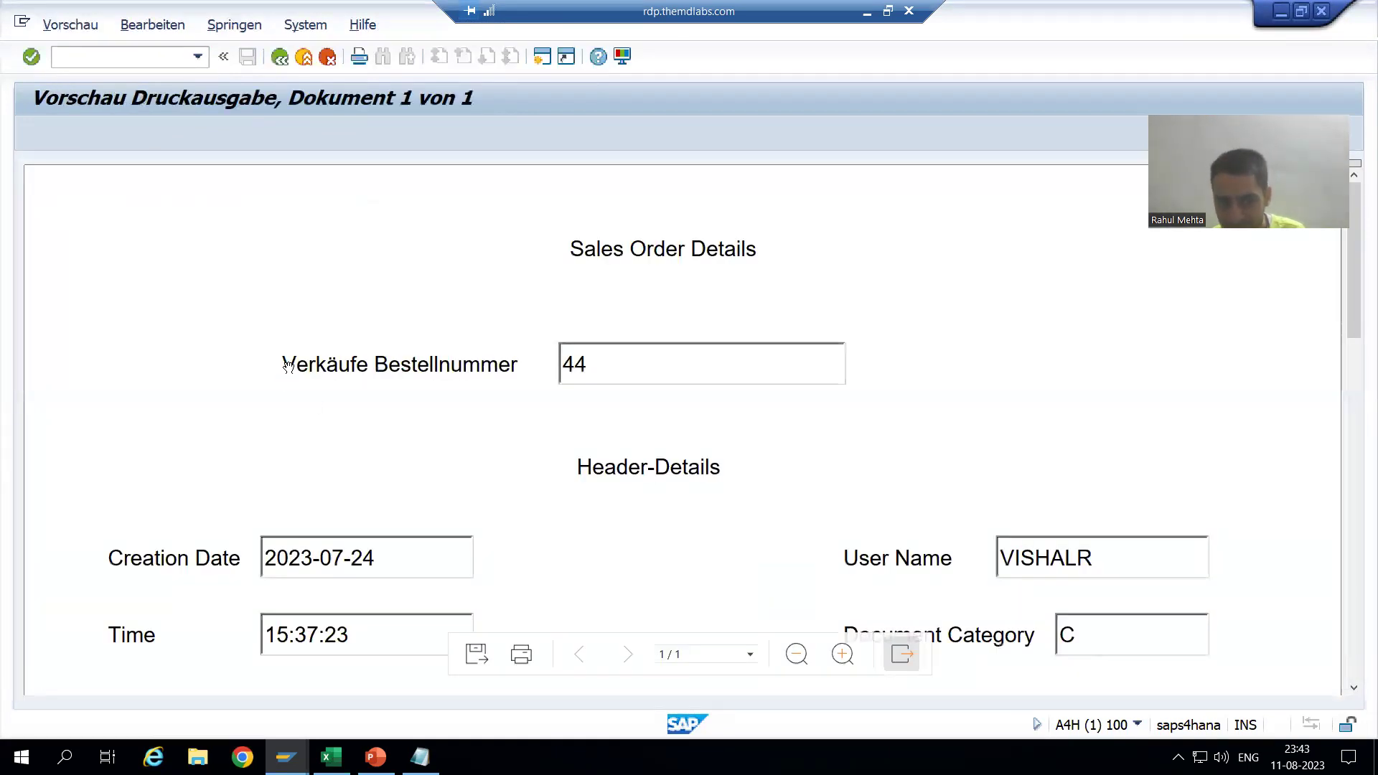
- Check the header and item labels in the print preview for German texts and close the German session
scroll(532, 416, down, 1)
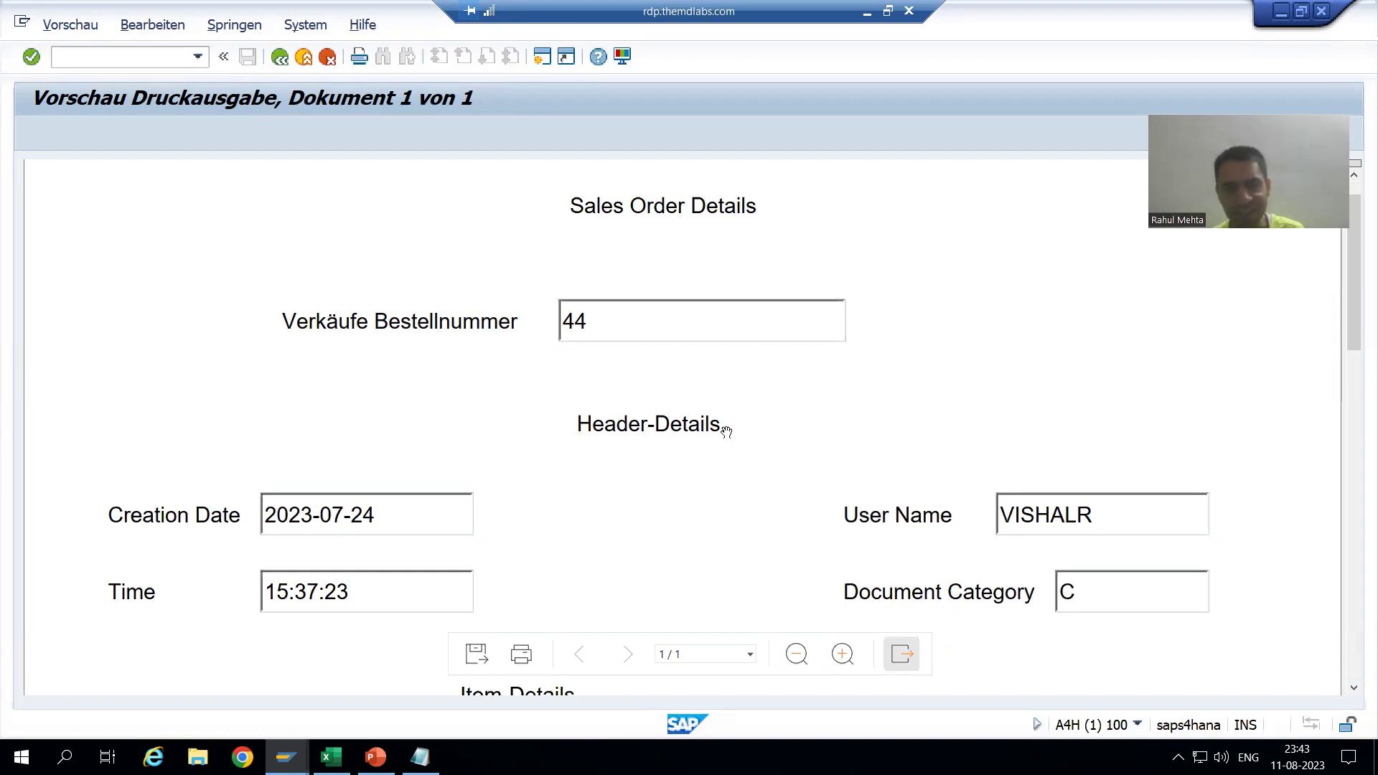
scroll(532, 557, down, 3)
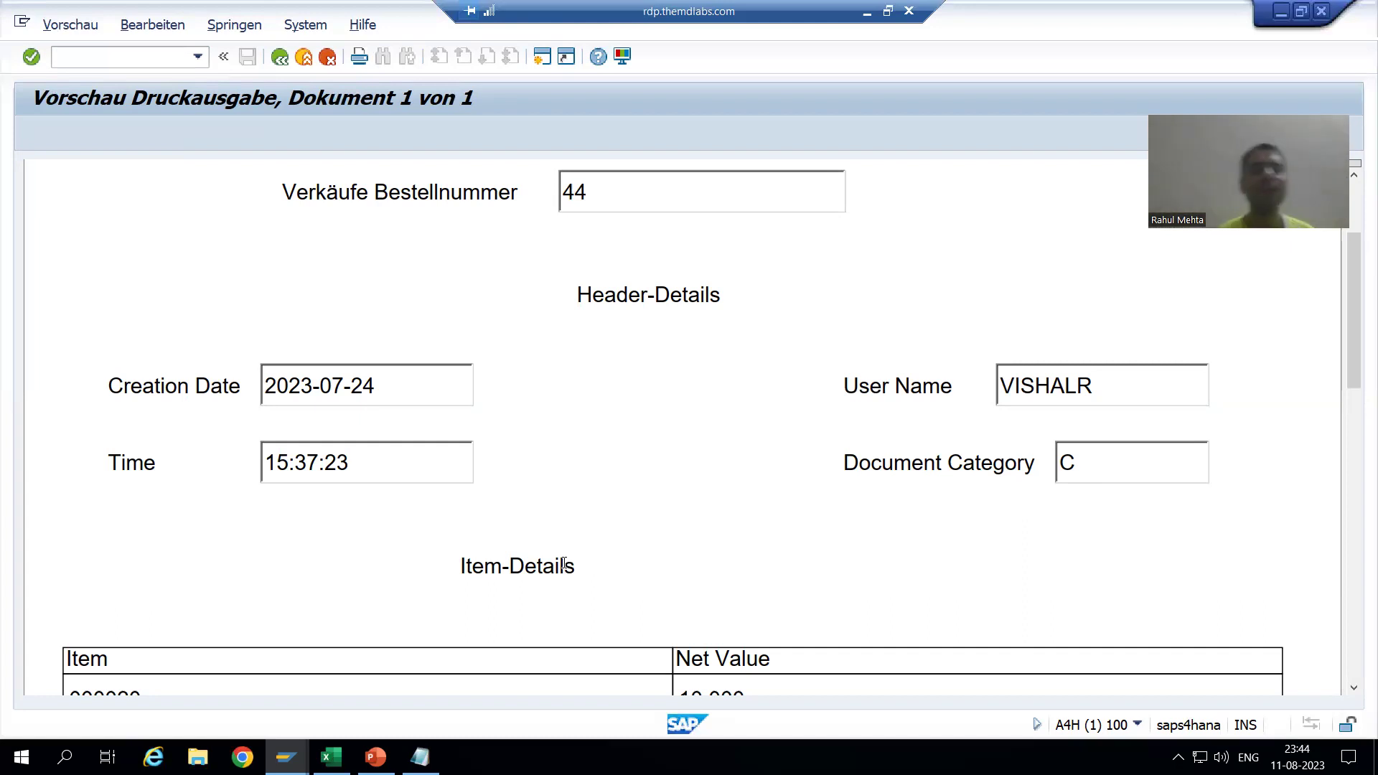
click(1323, 11)
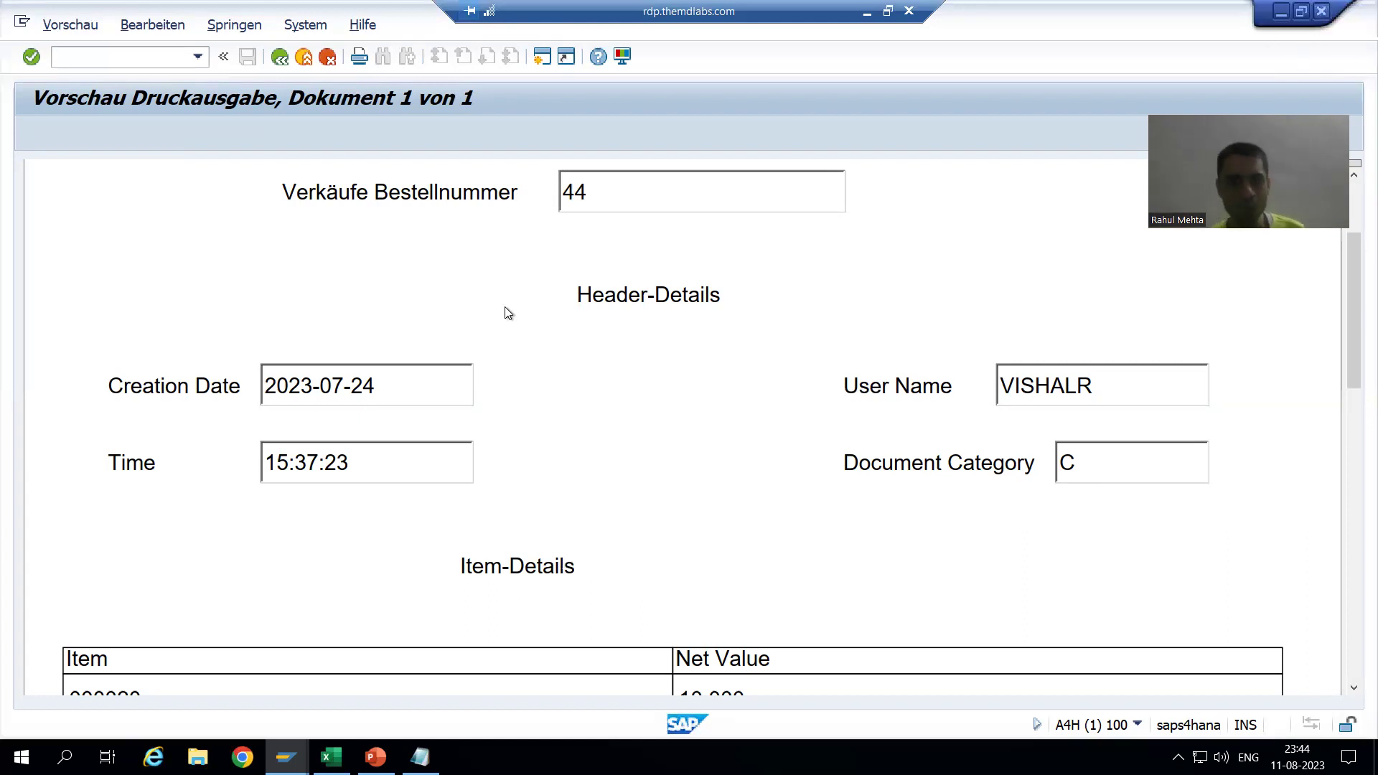
click(266, 398)
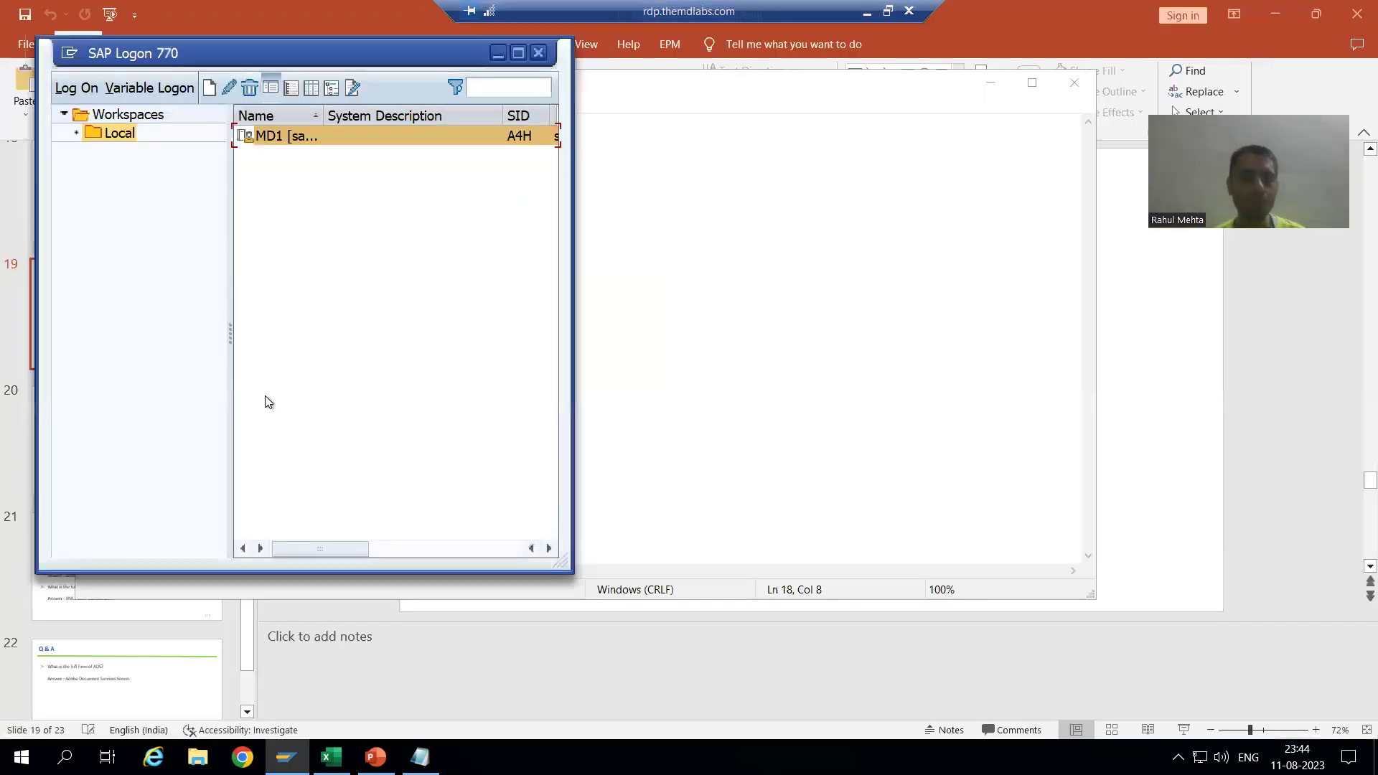
- Log on to the MD1 system again with logon language EN, entering the user name and account password
double_click(280, 141)
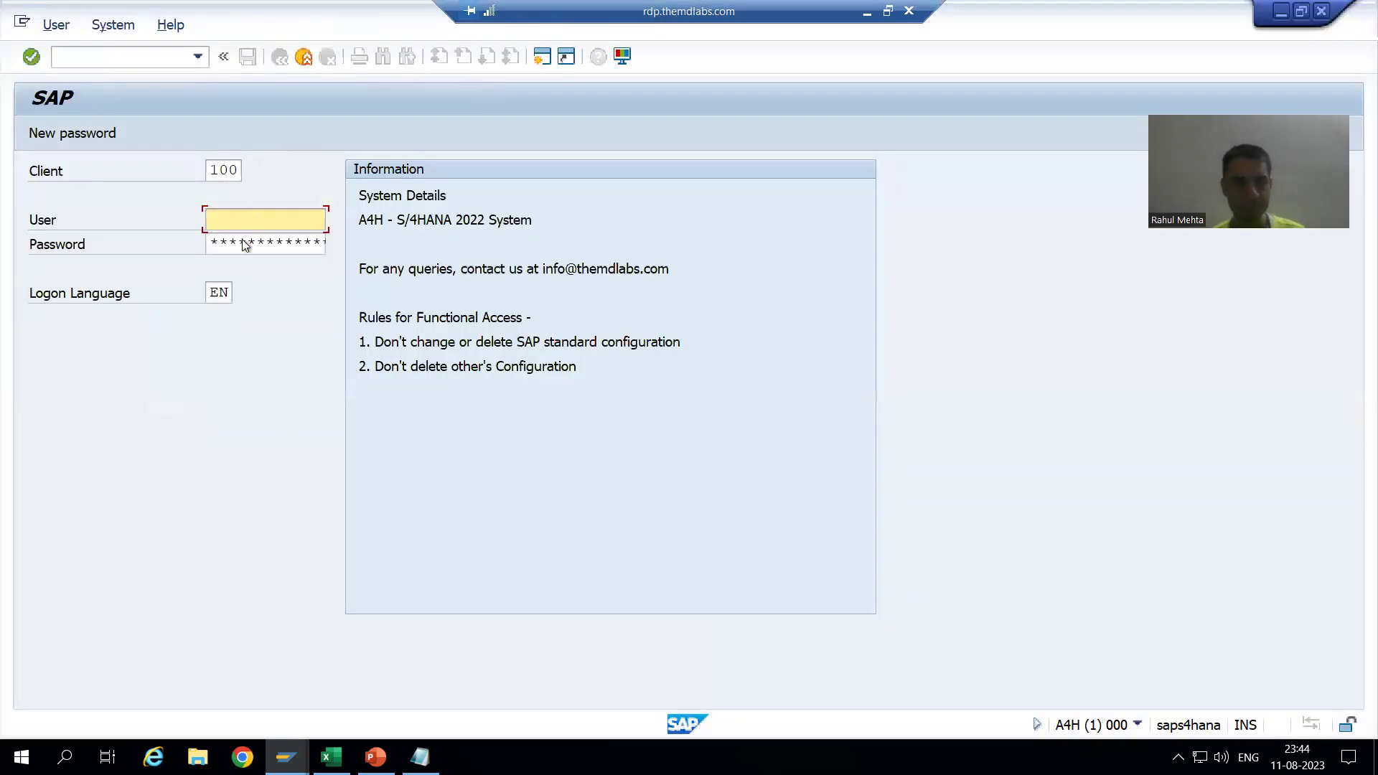
text(r)
click(242, 239)
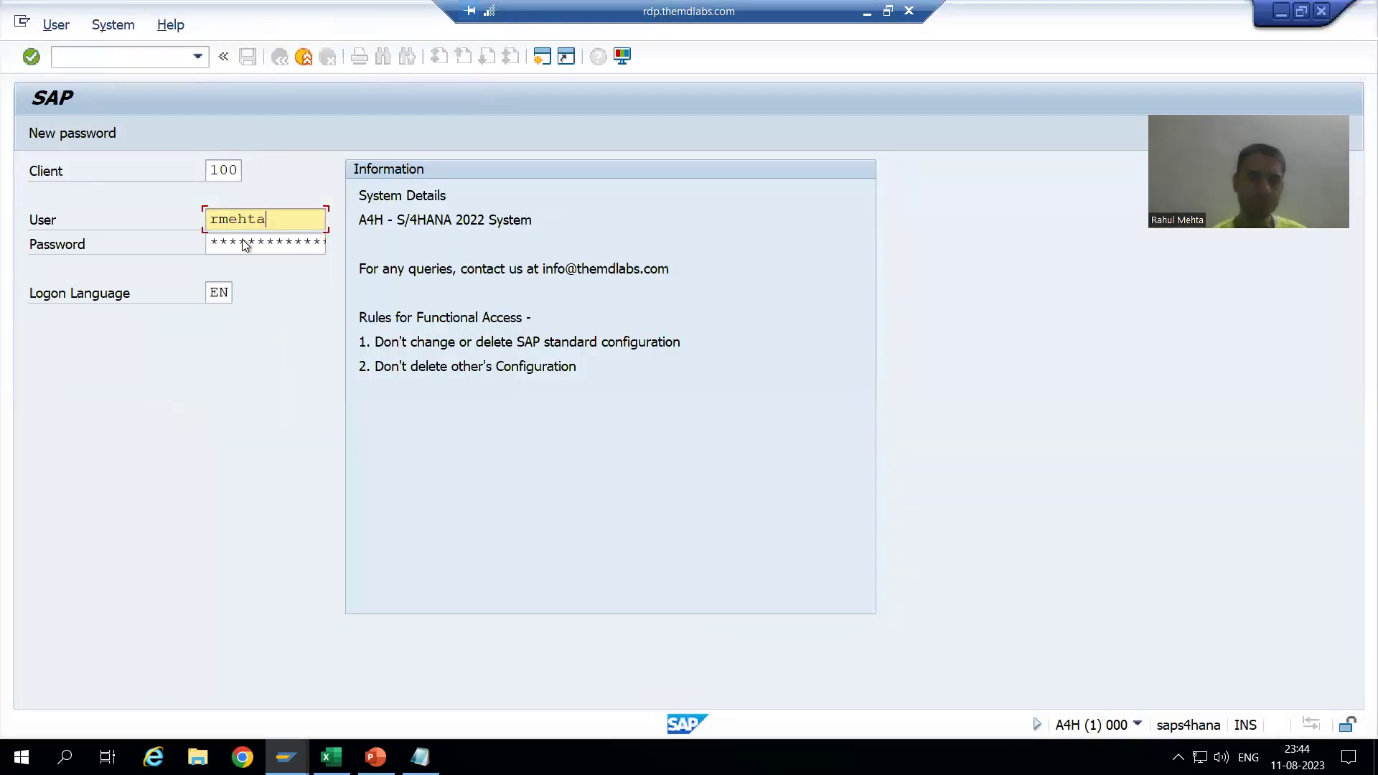
click(243, 242)
text(********)
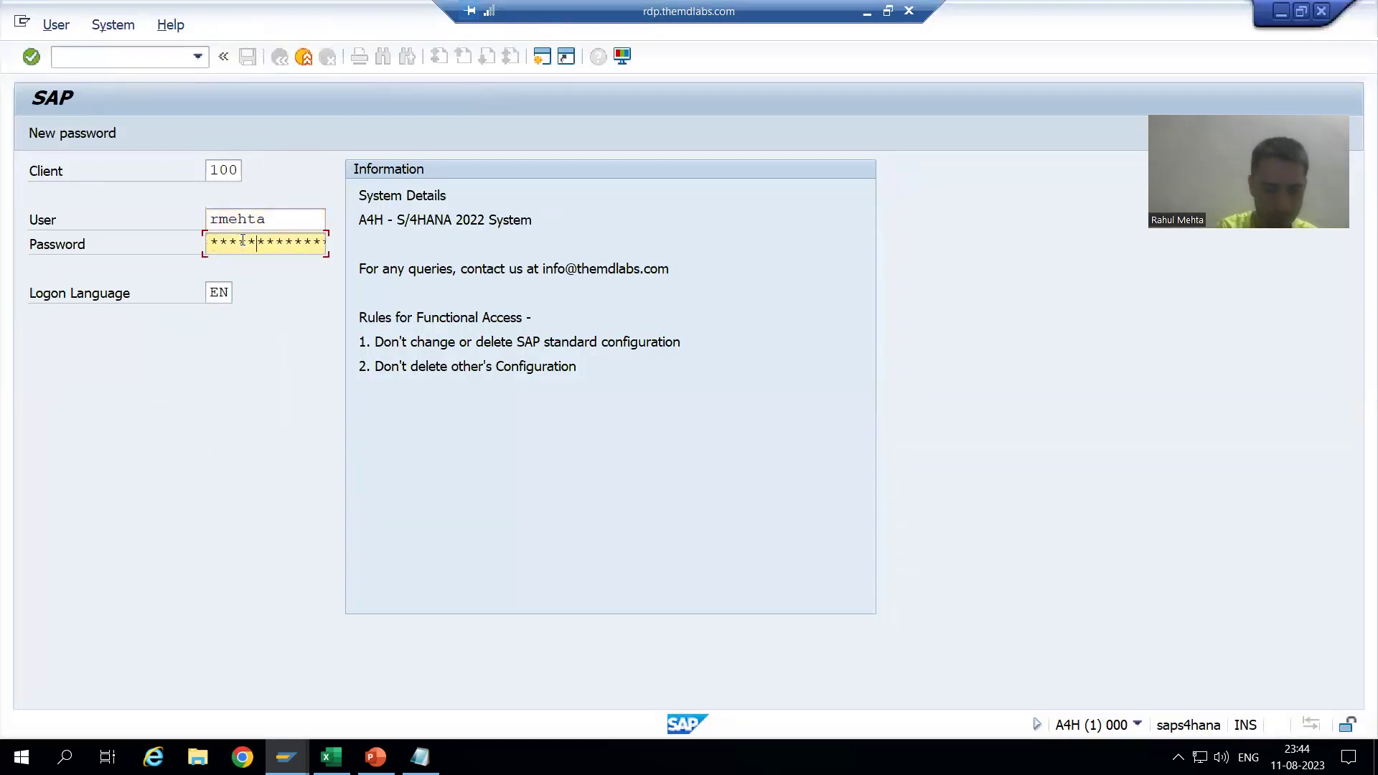
key(Return)
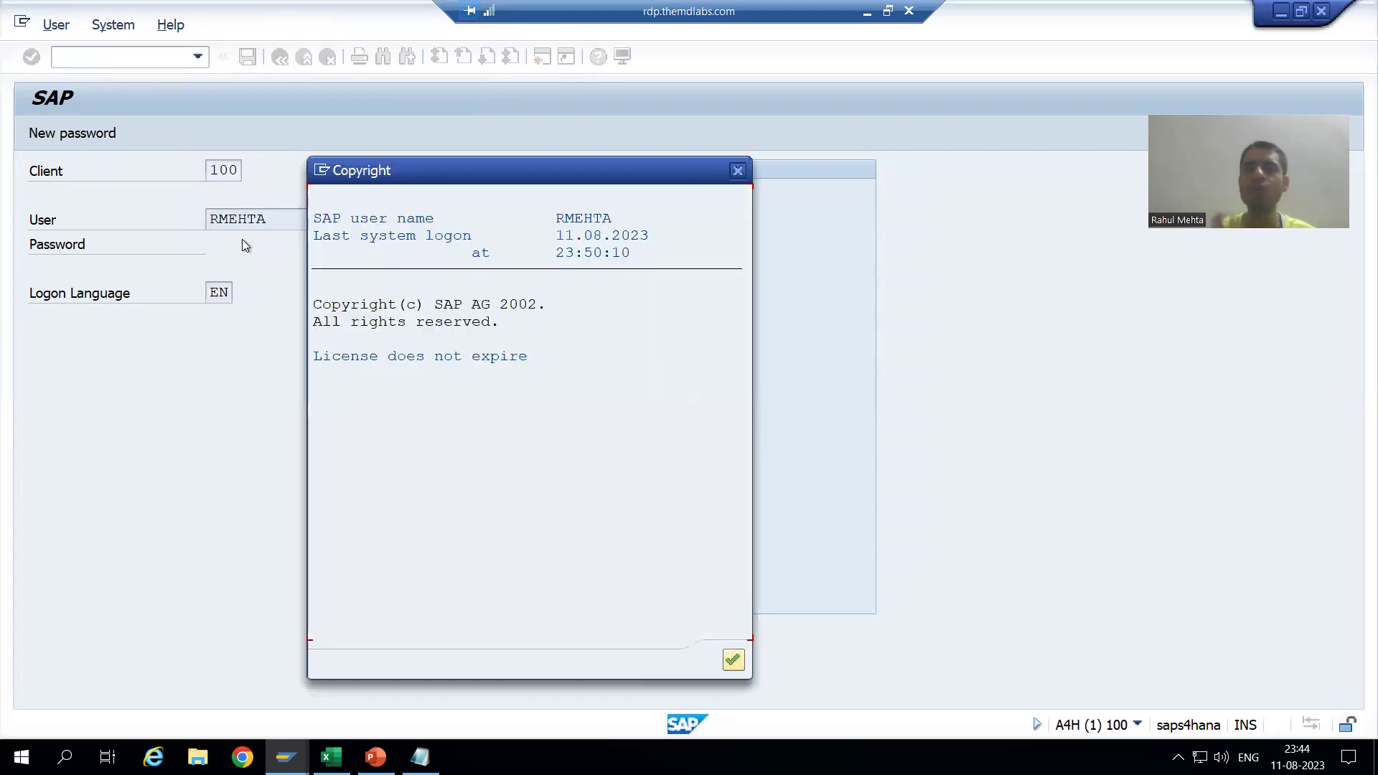
key(Return)
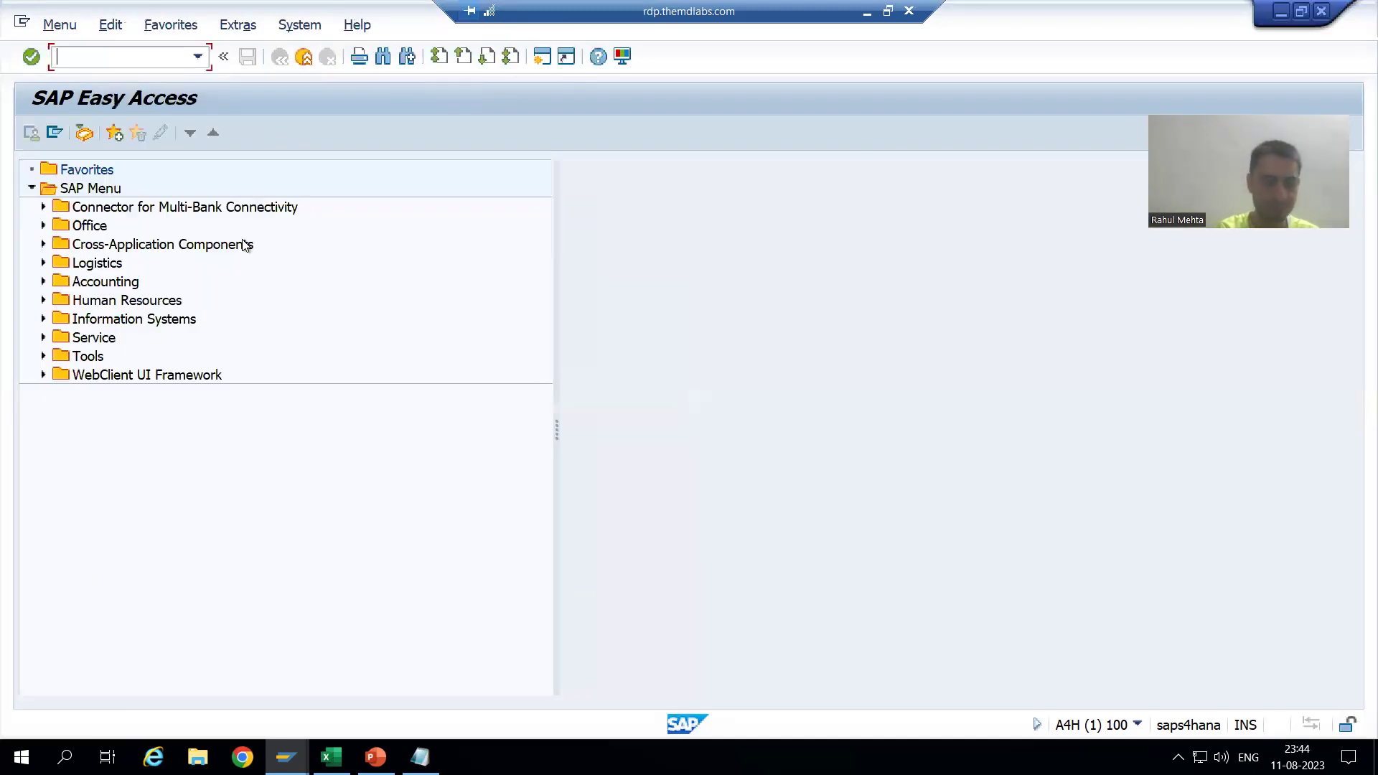
- Open transaction SE63 and choose the PDF-based forms object type under the other texts
text(se63)
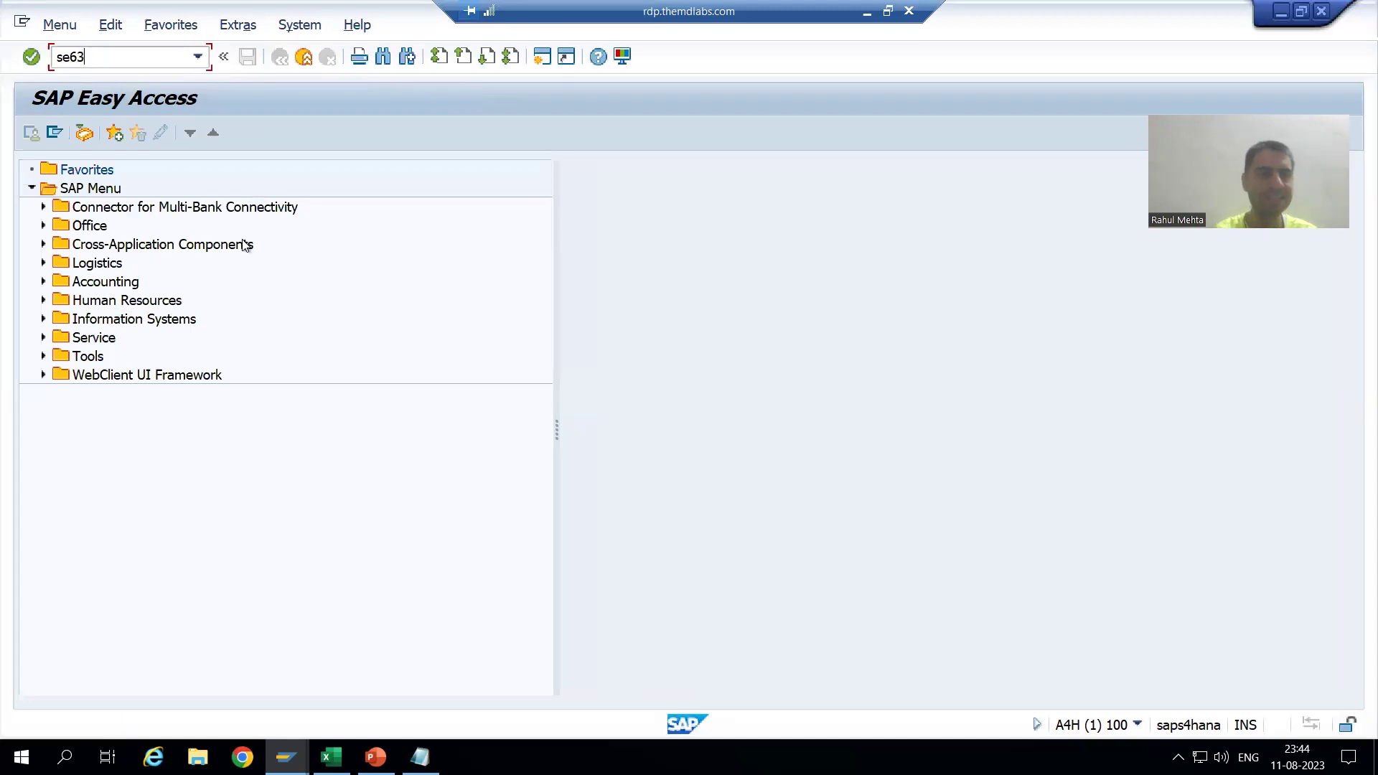
key(Return)
click(368, 135)
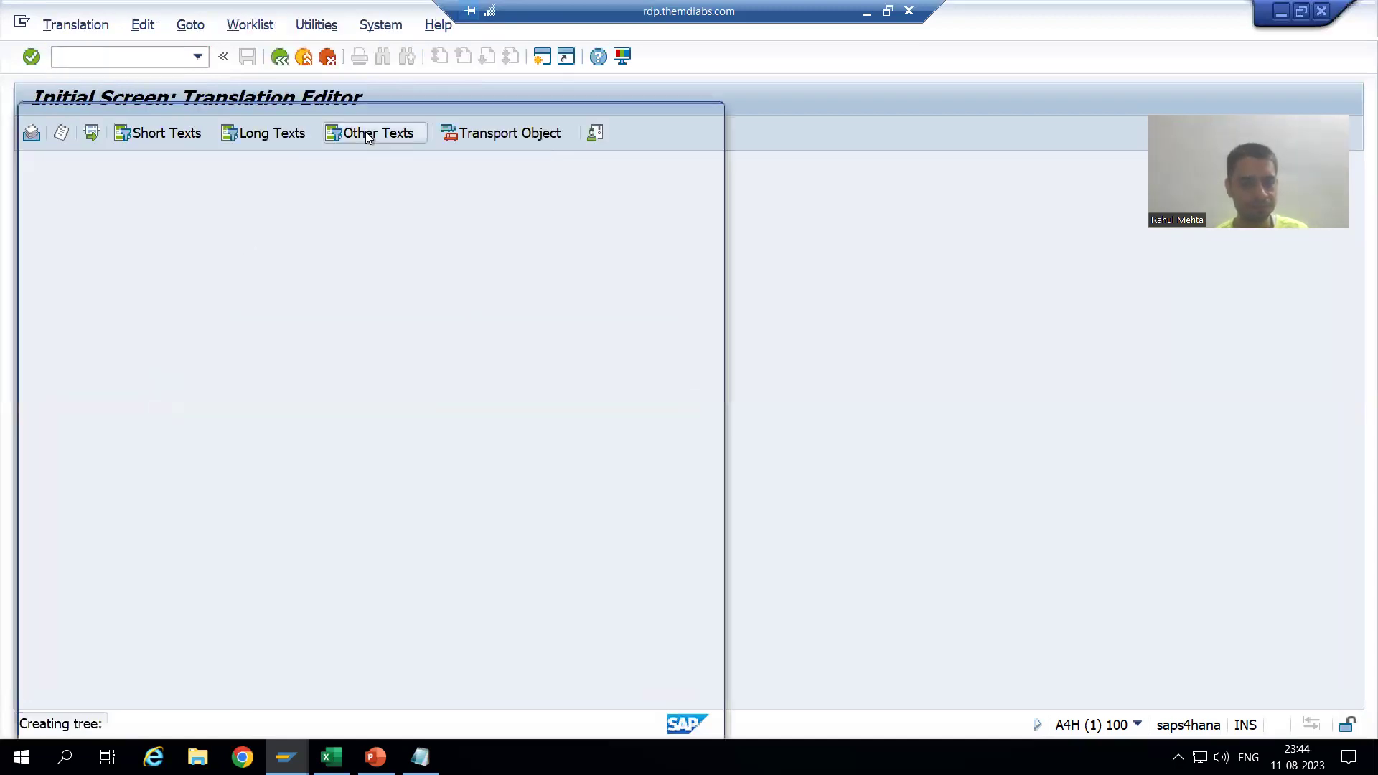
click(45, 268)
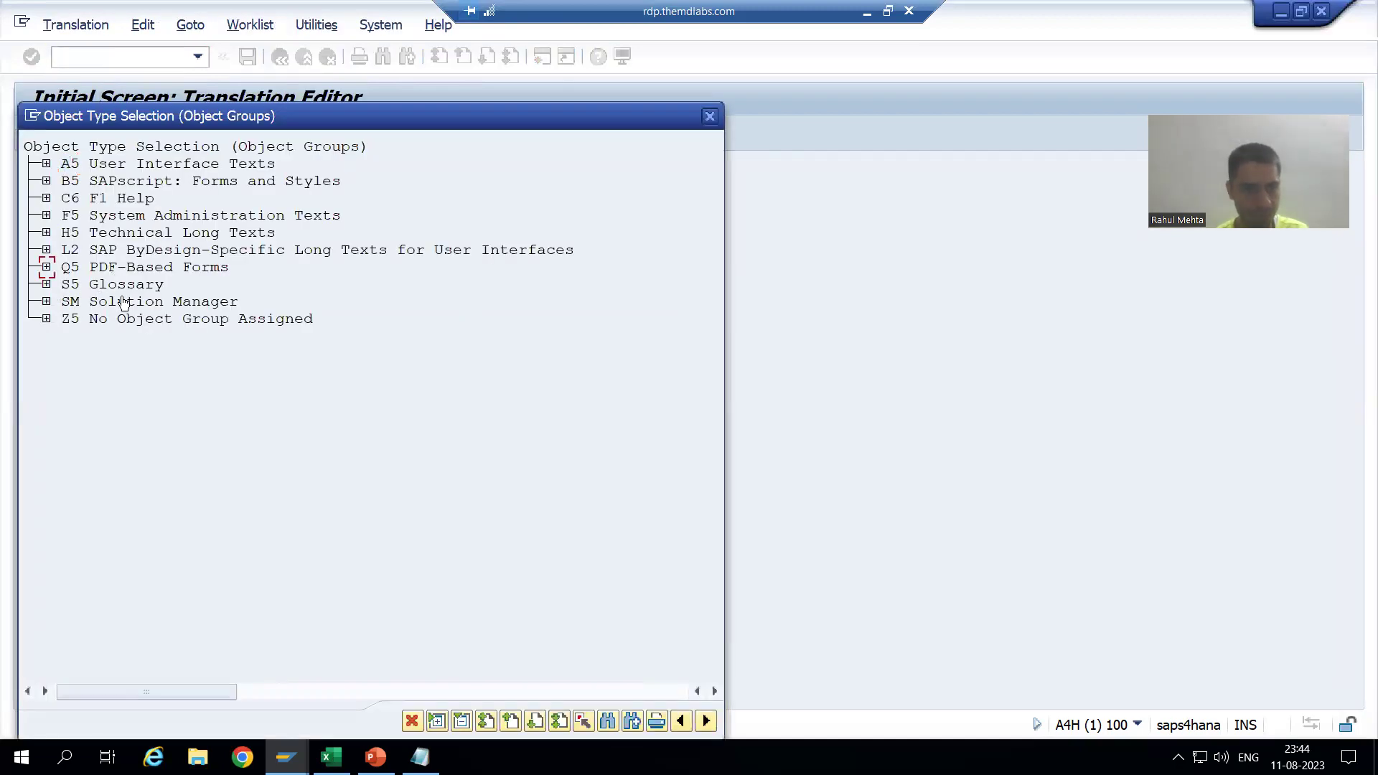
double_click(183, 338)
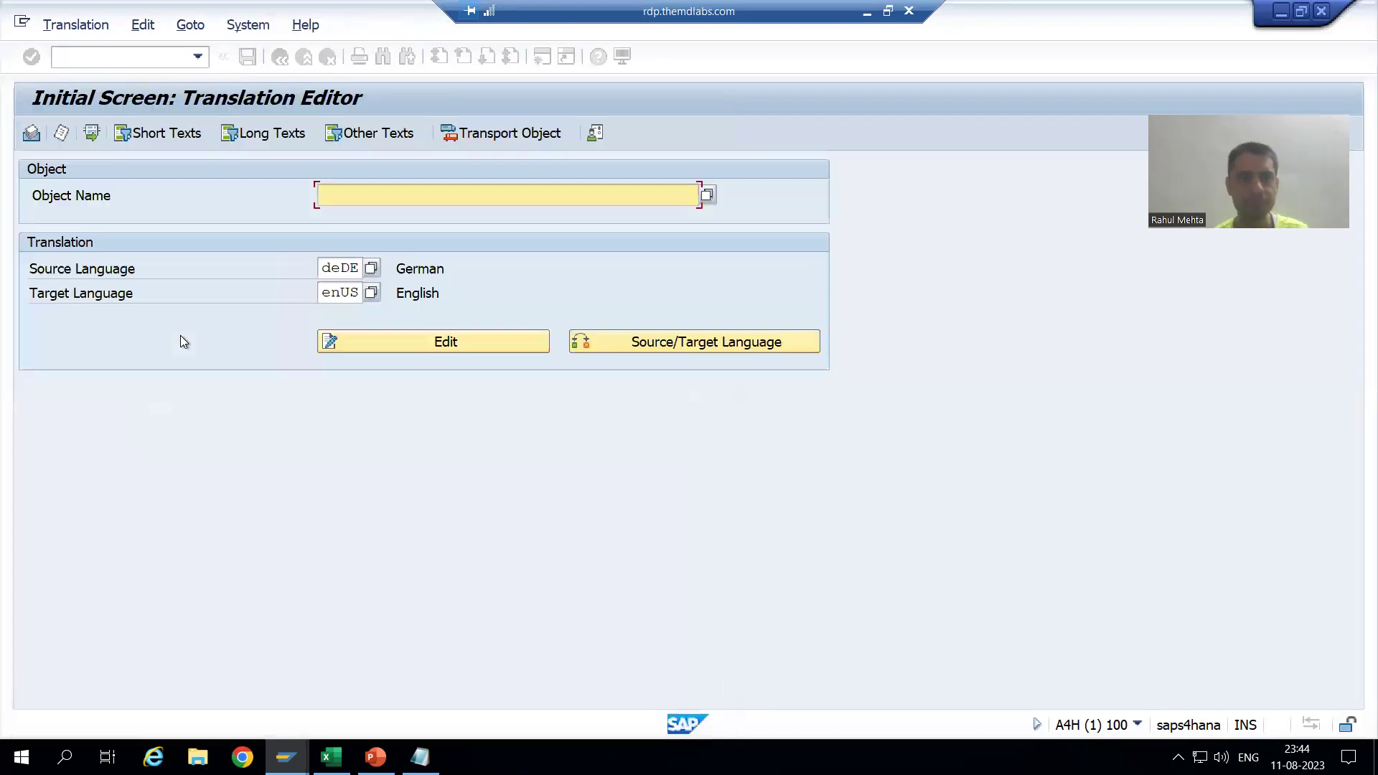
- Open the form zadobe_sales_78 for translation editing with source language enUS and target language deDE
click(362, 194)
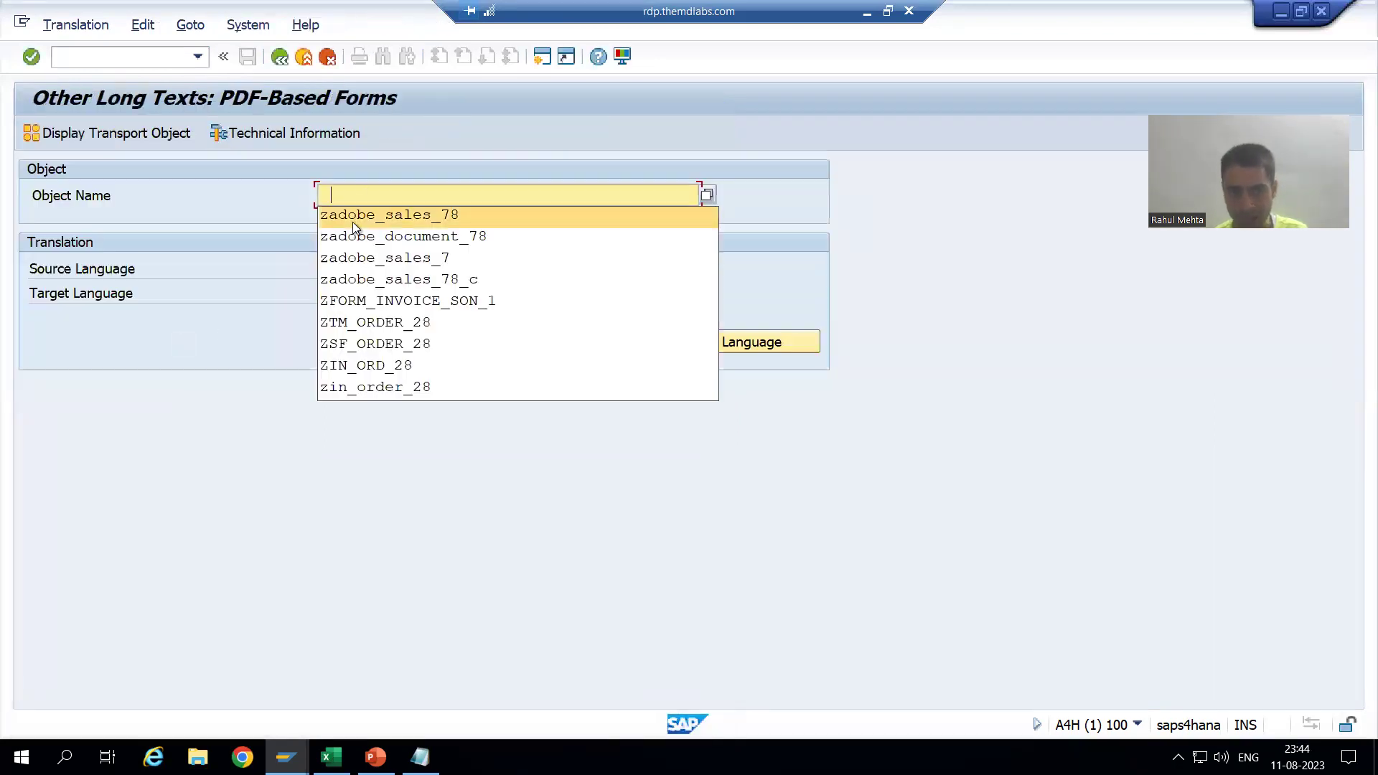
click(352, 219)
click(367, 270)
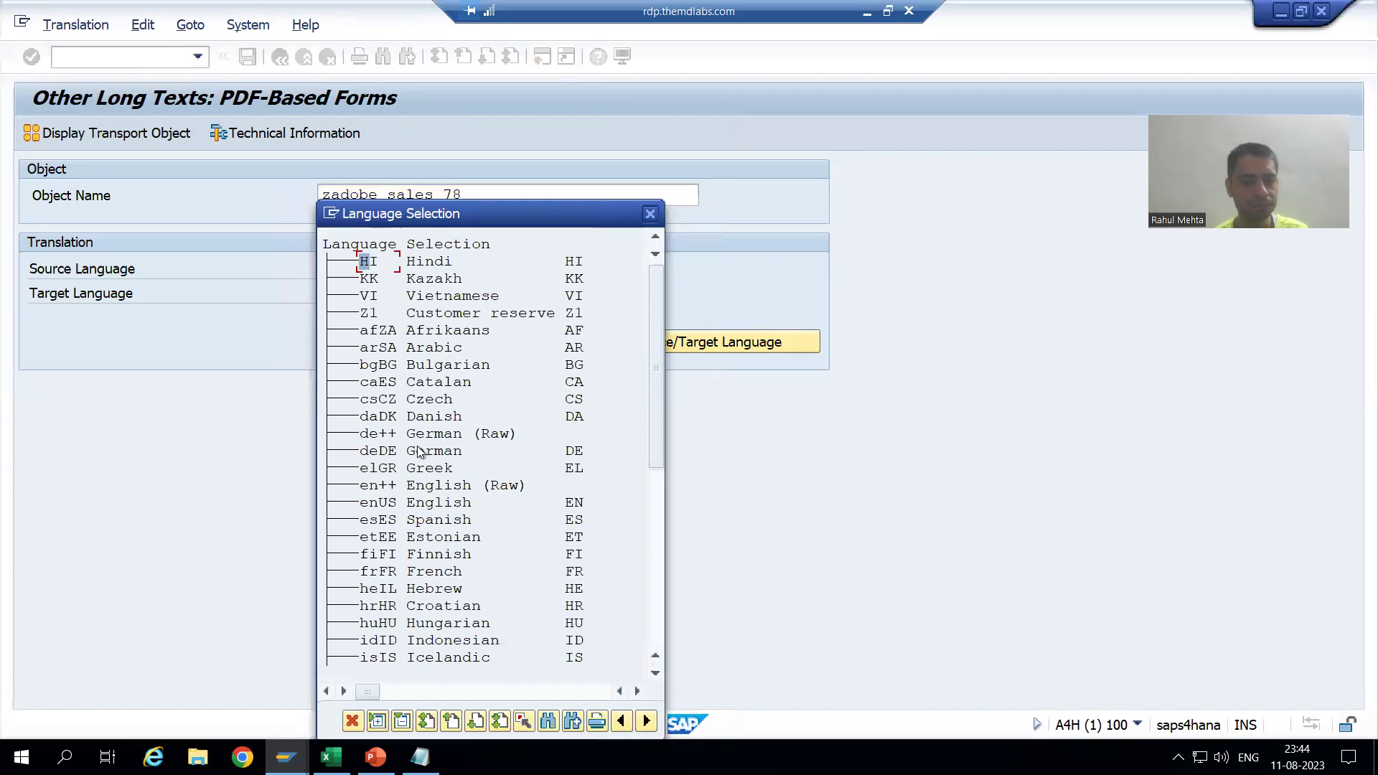
double_click(388, 510)
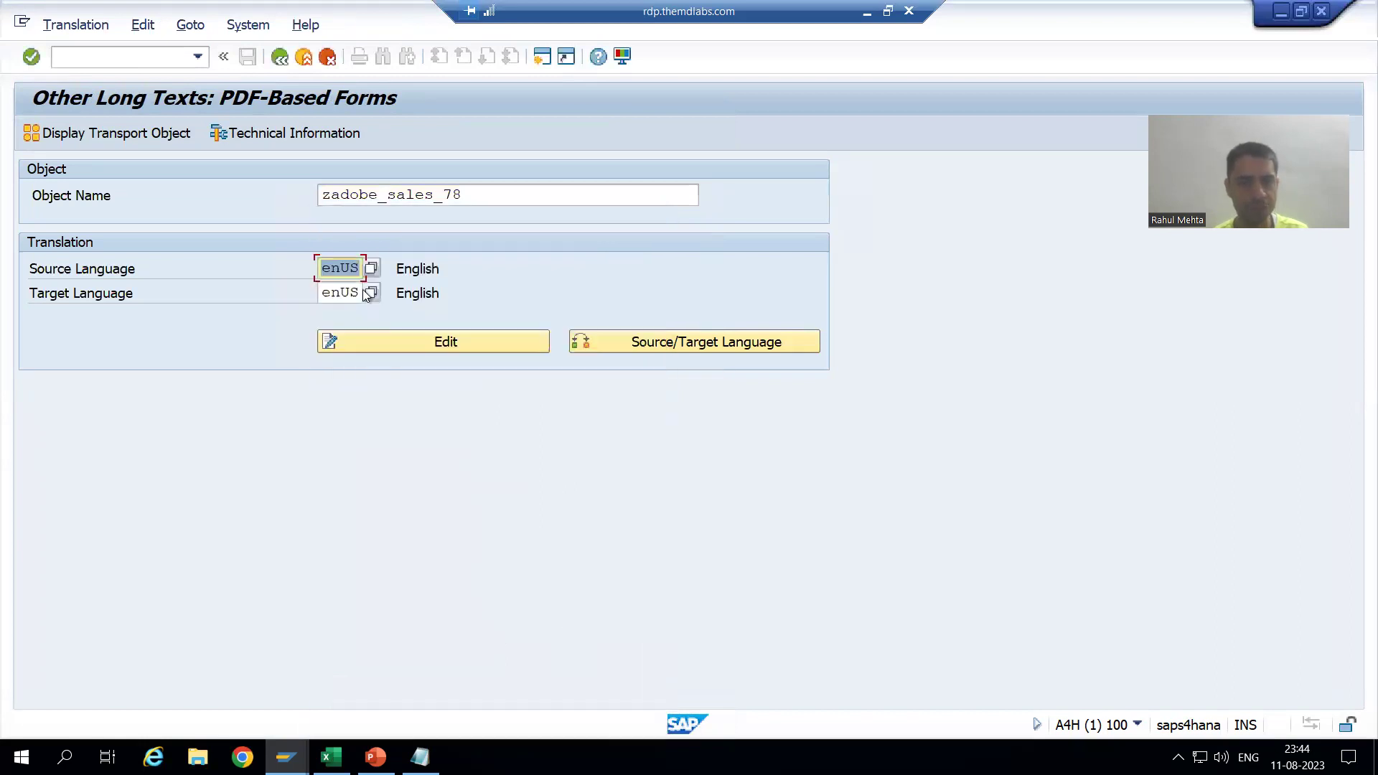
click(373, 292)
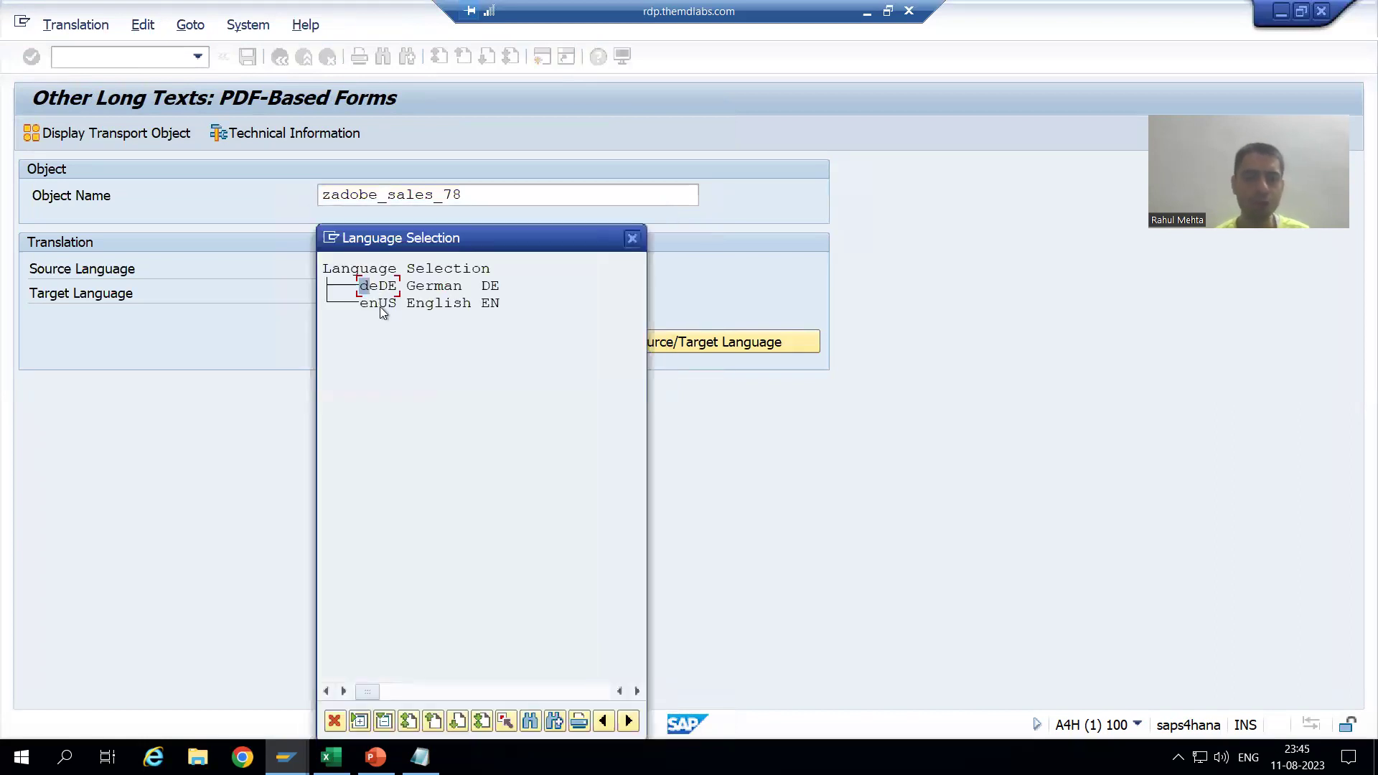
double_click(386, 291)
click(398, 338)
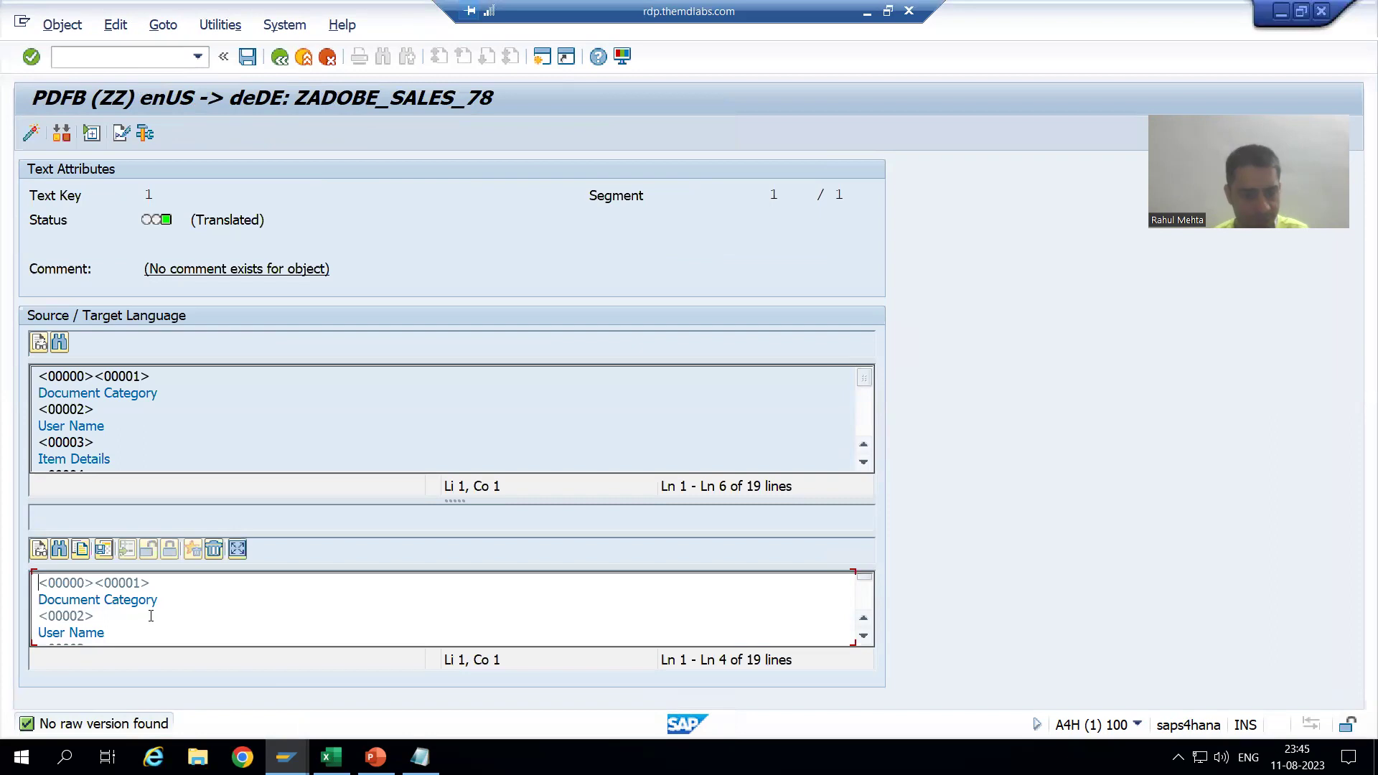
- Replace the German target text for Document Category with DC and save the translation as an active version
key(Down)
key(End)
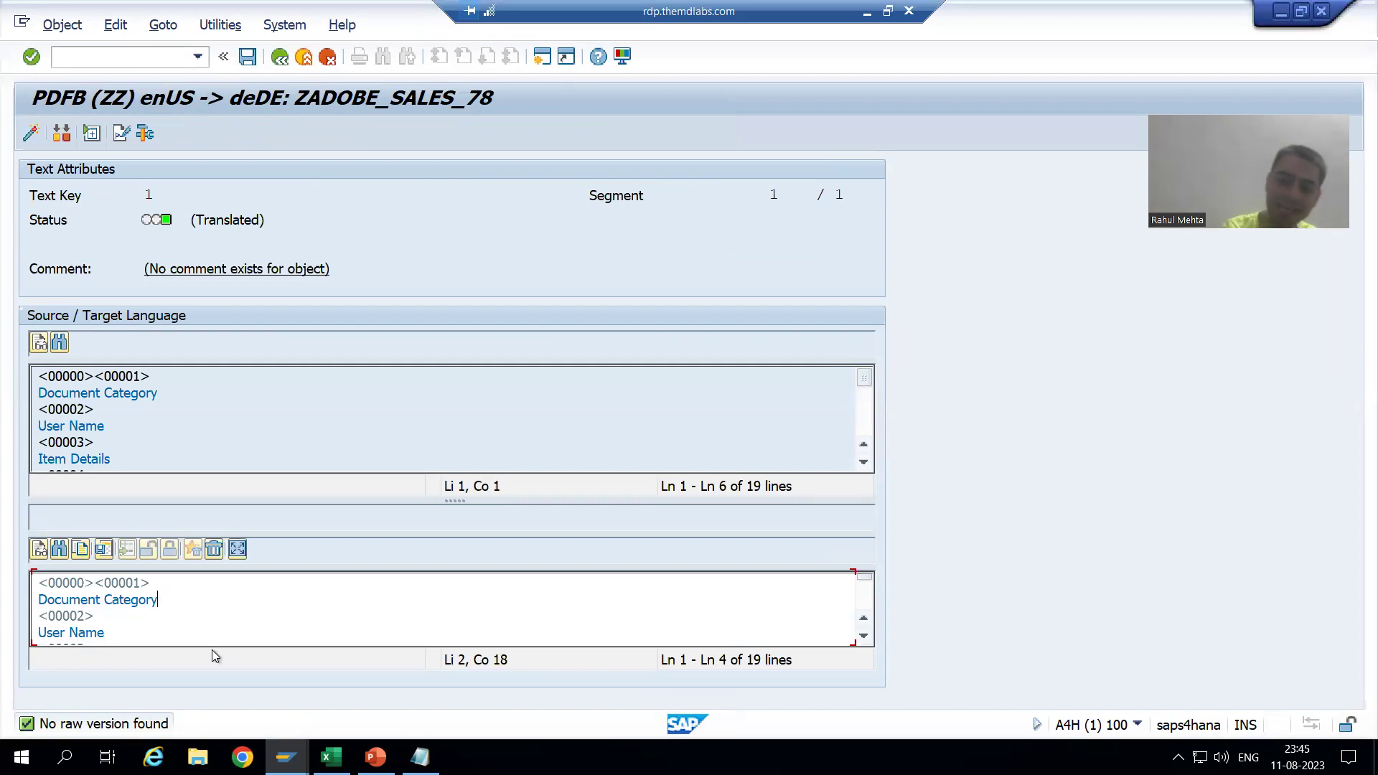
key(BackSpace)
key(BackSpace)
key(BackSpace)
key(BackSpace)
key(BackSpace)
key(BackSpace)
key(BackSpace)
key(BackSpace)
key(BackSpace)
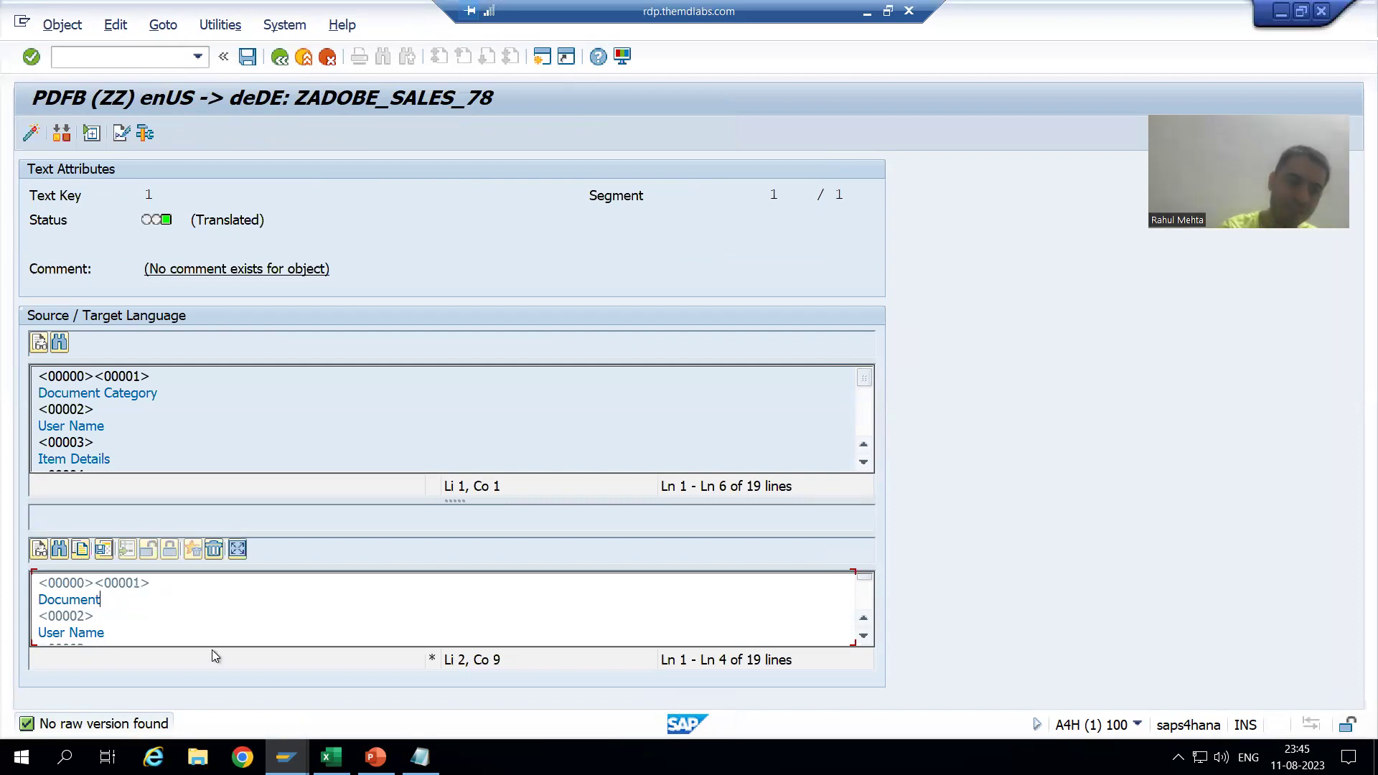
key(BackSpace)
key(BackSpace)
key(BackSpace)
key(BackSpace)
key(BackSpace)
key(BackSpace)
key(BackSpace)
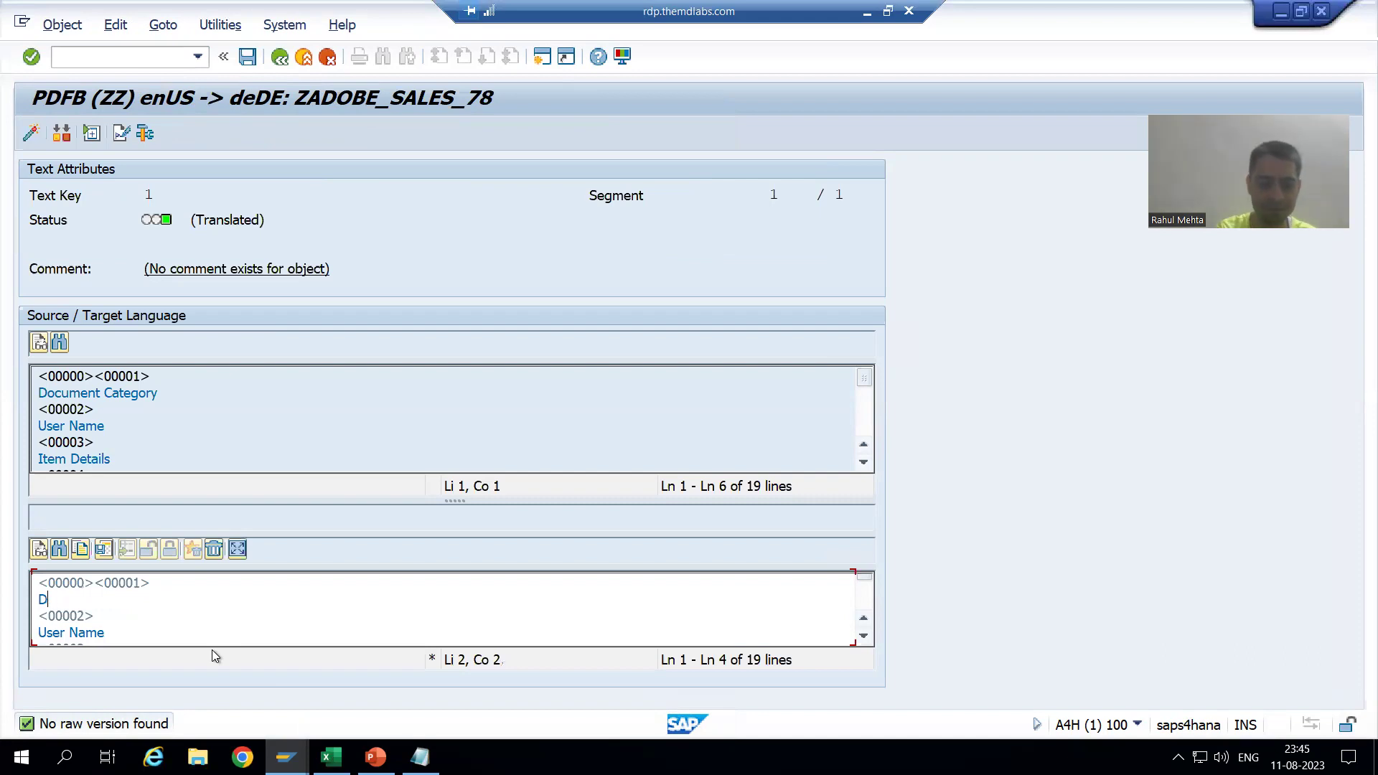
text(C)
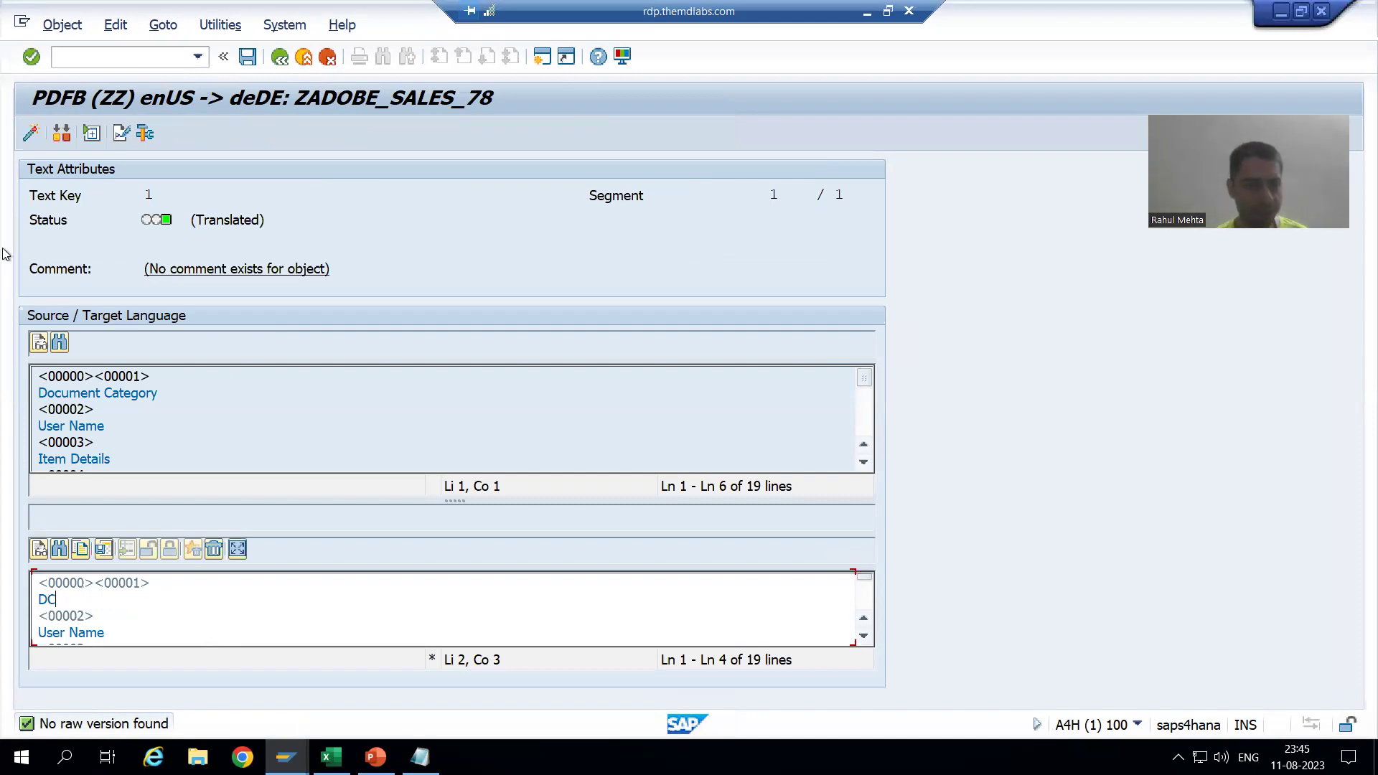
click(32, 135)
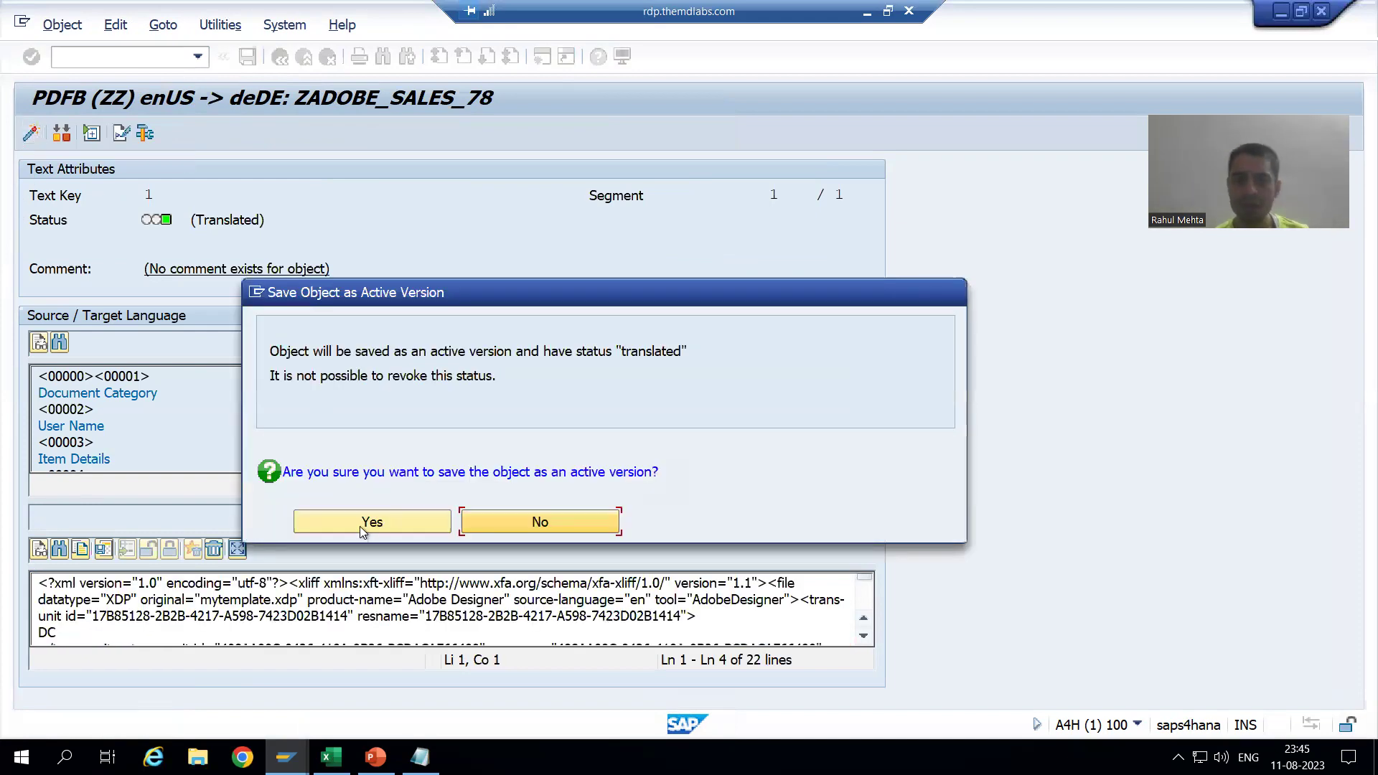
click(360, 521)
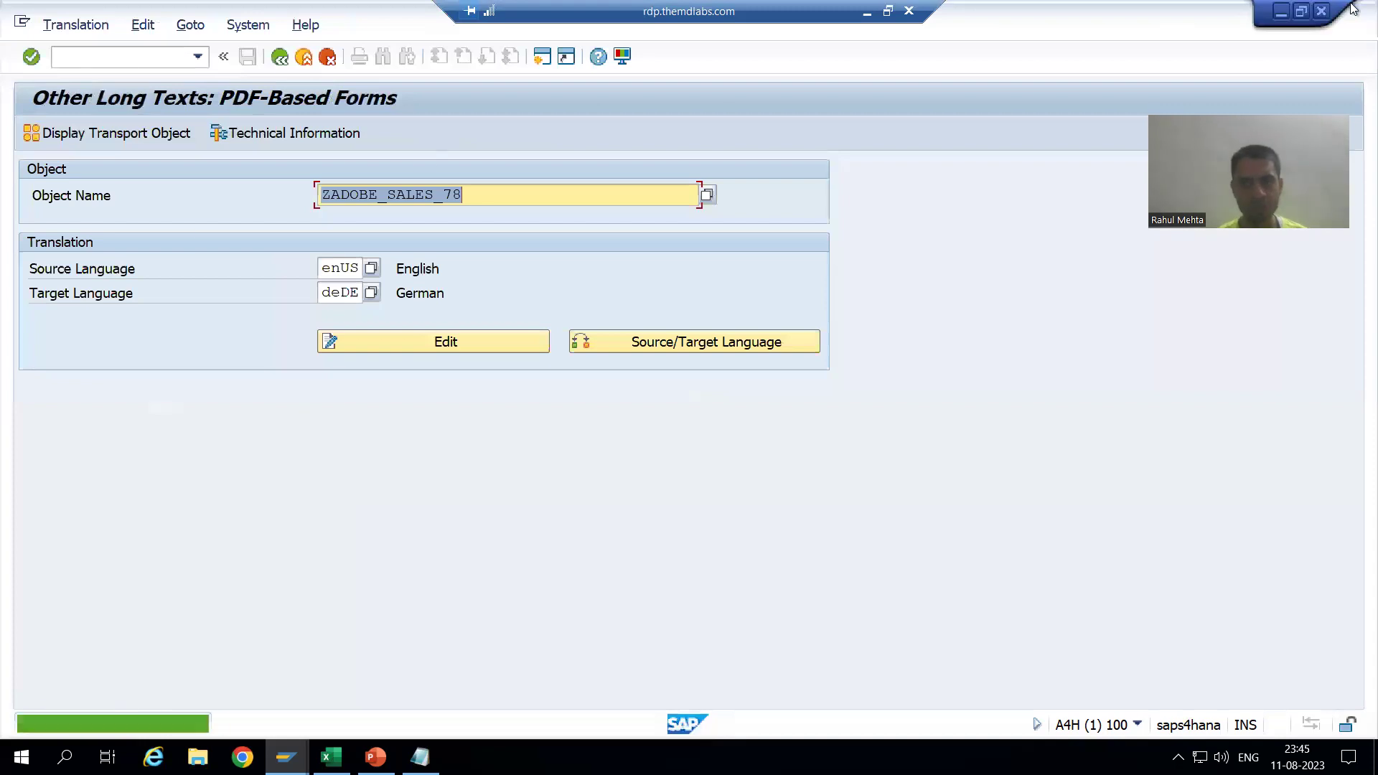
- Log off and try to log on to MD1 with logon language DE, entering the user name and account password
click(1321, 10)
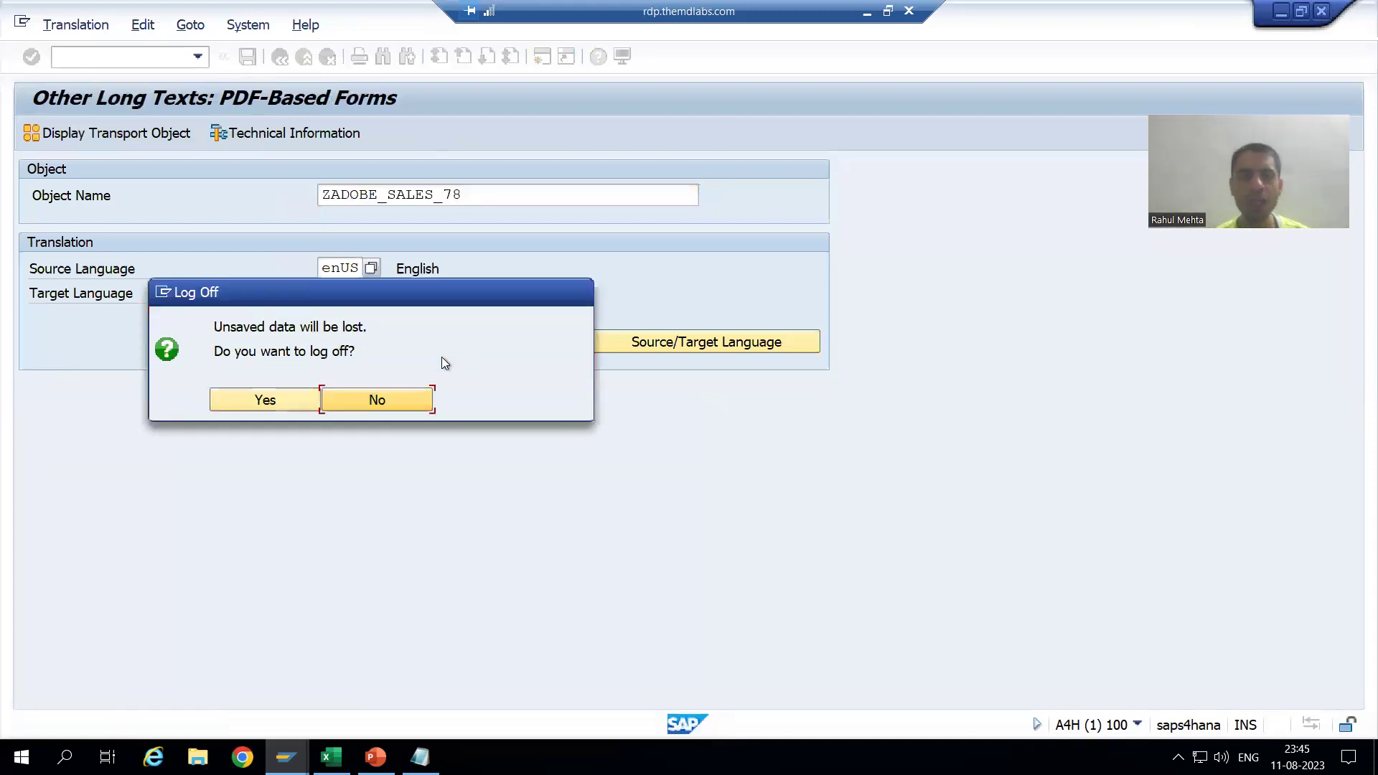
click(268, 402)
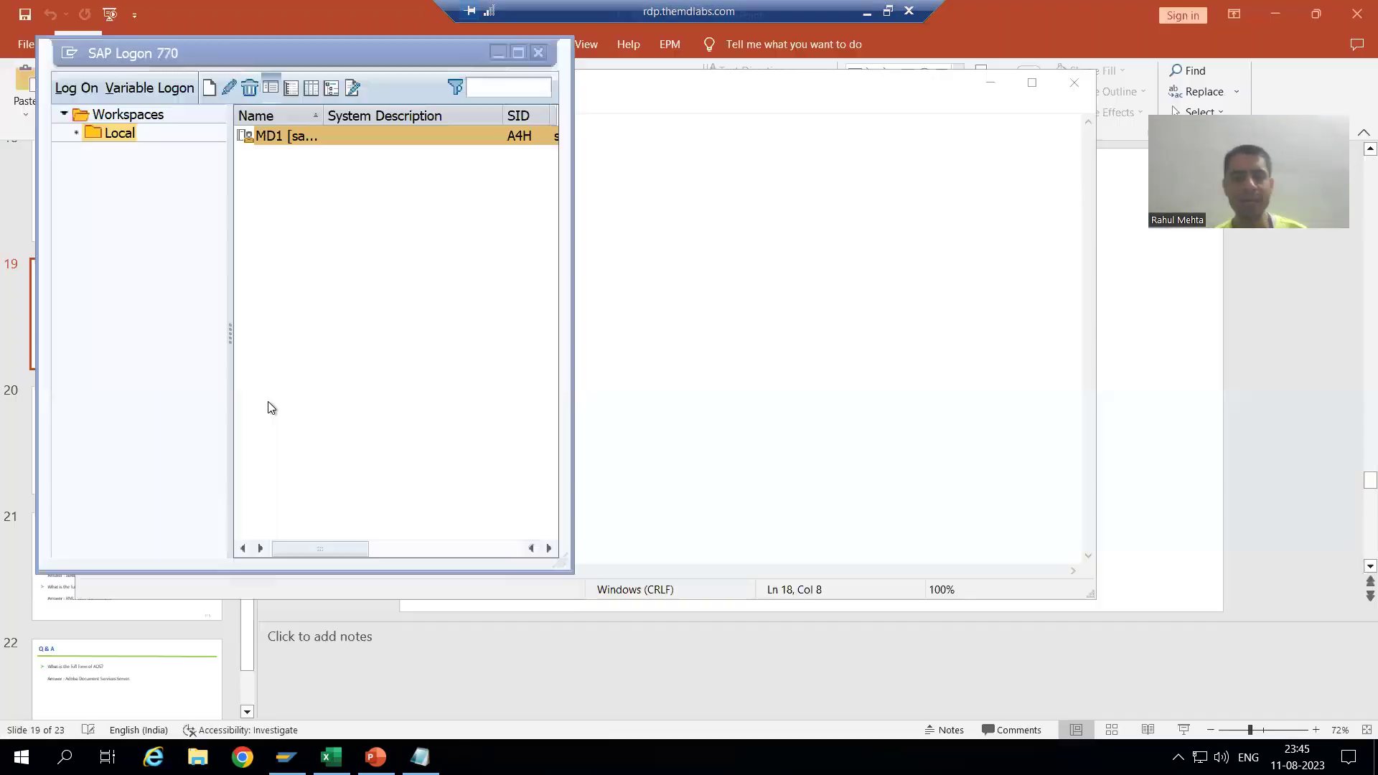
double_click(299, 140)
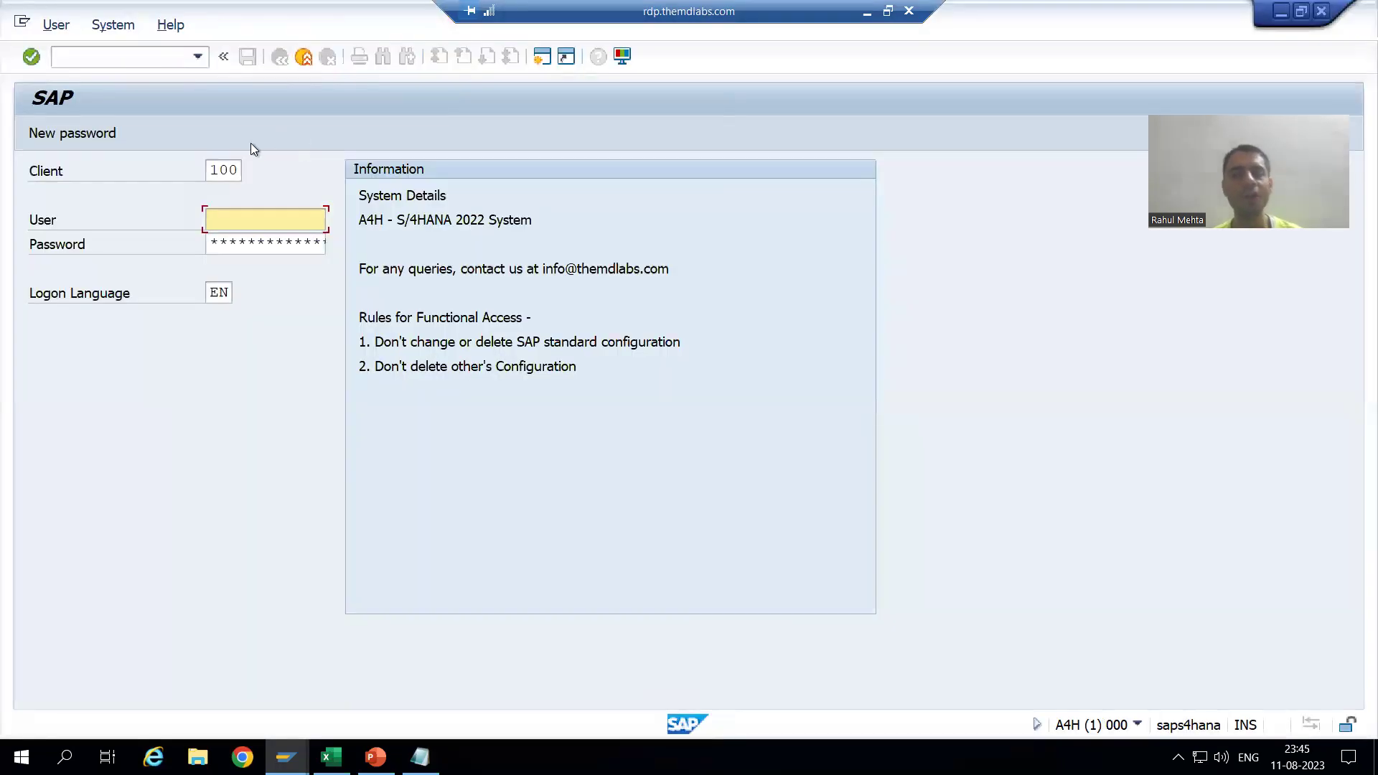
key(Down)
click(242, 240)
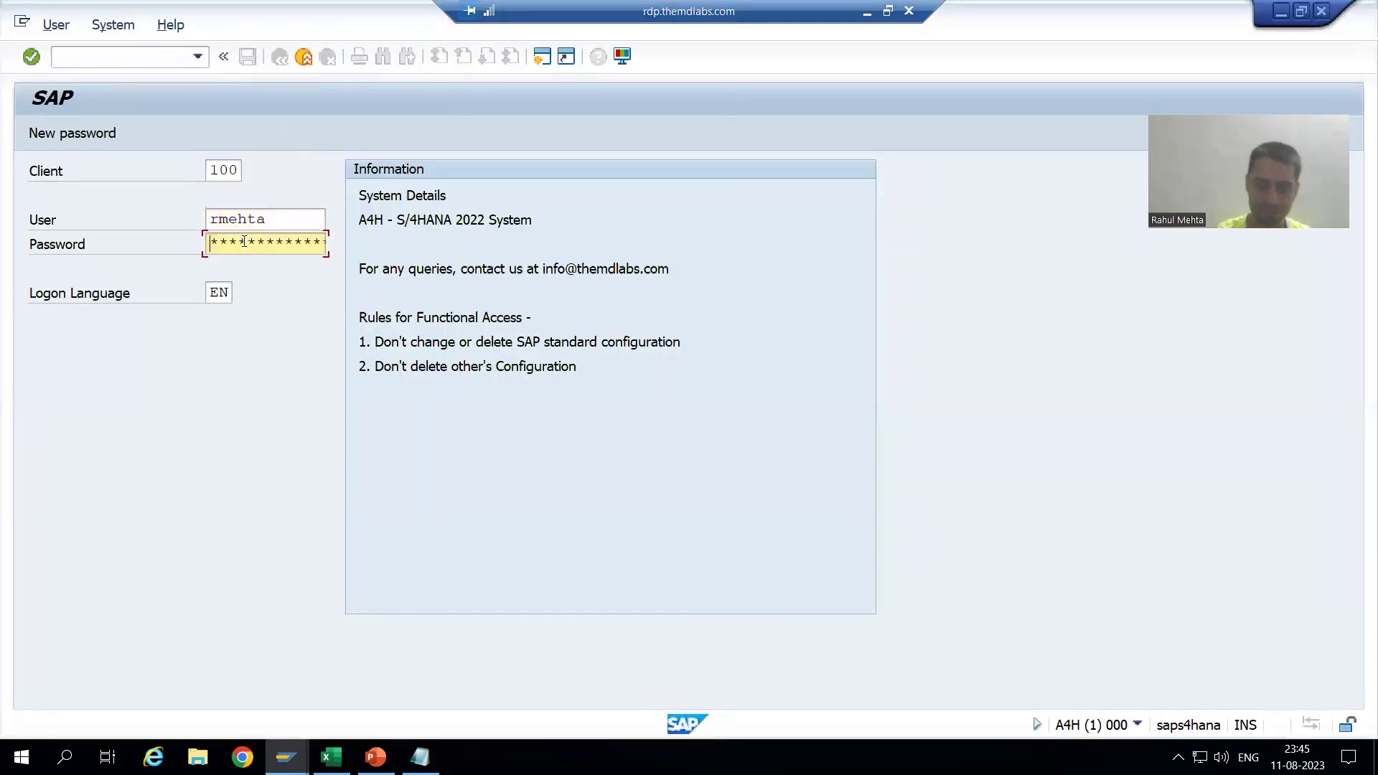
text(**)
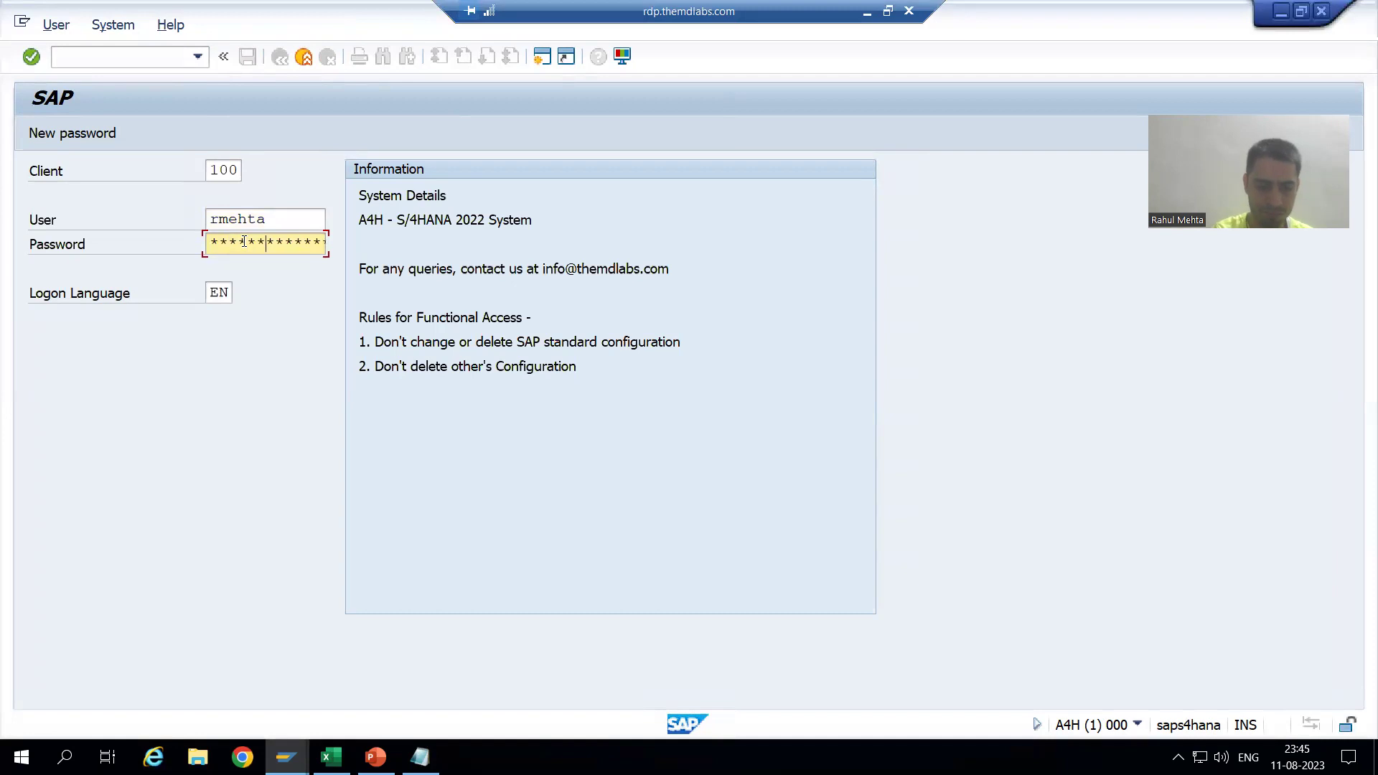
key(Tab)
text(DE)
key(Return)
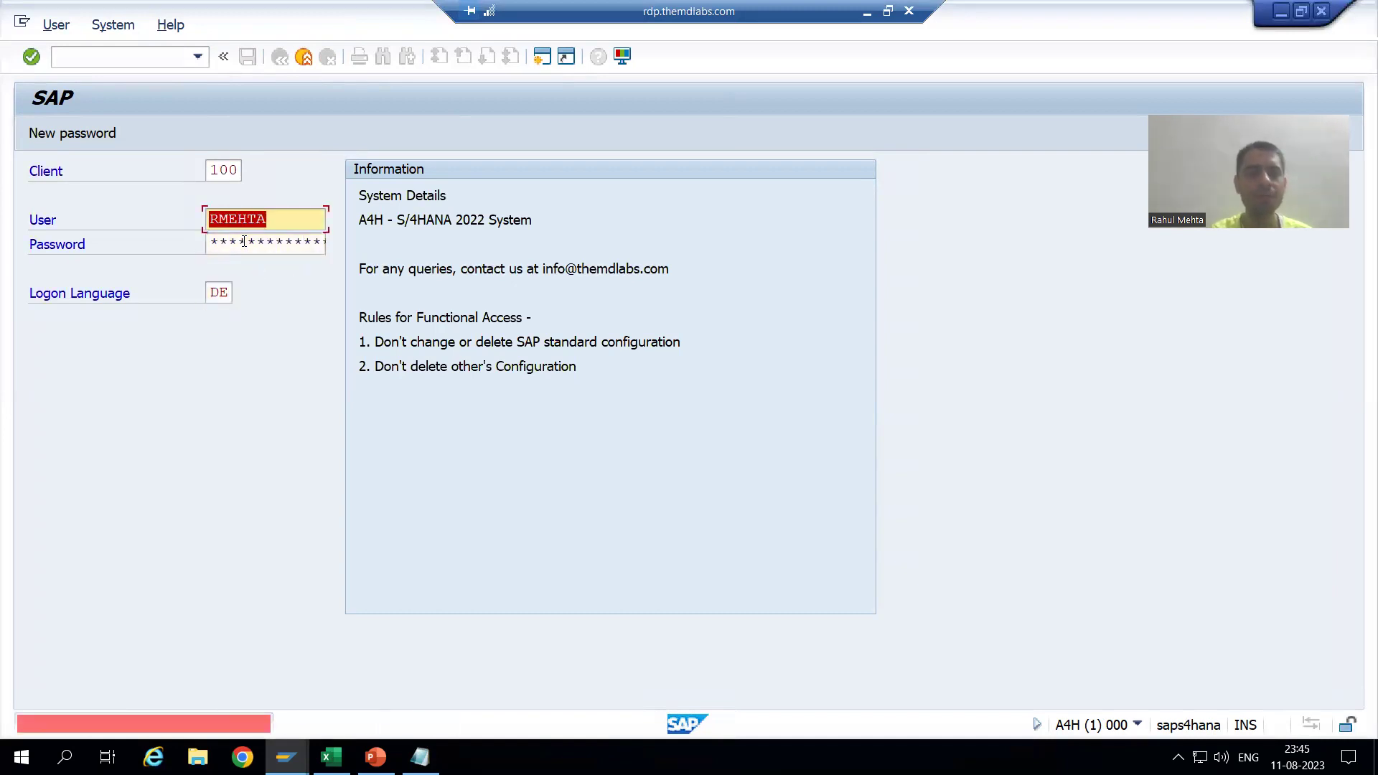
- Re-enter the account password and complete the German logon
key(Tab)
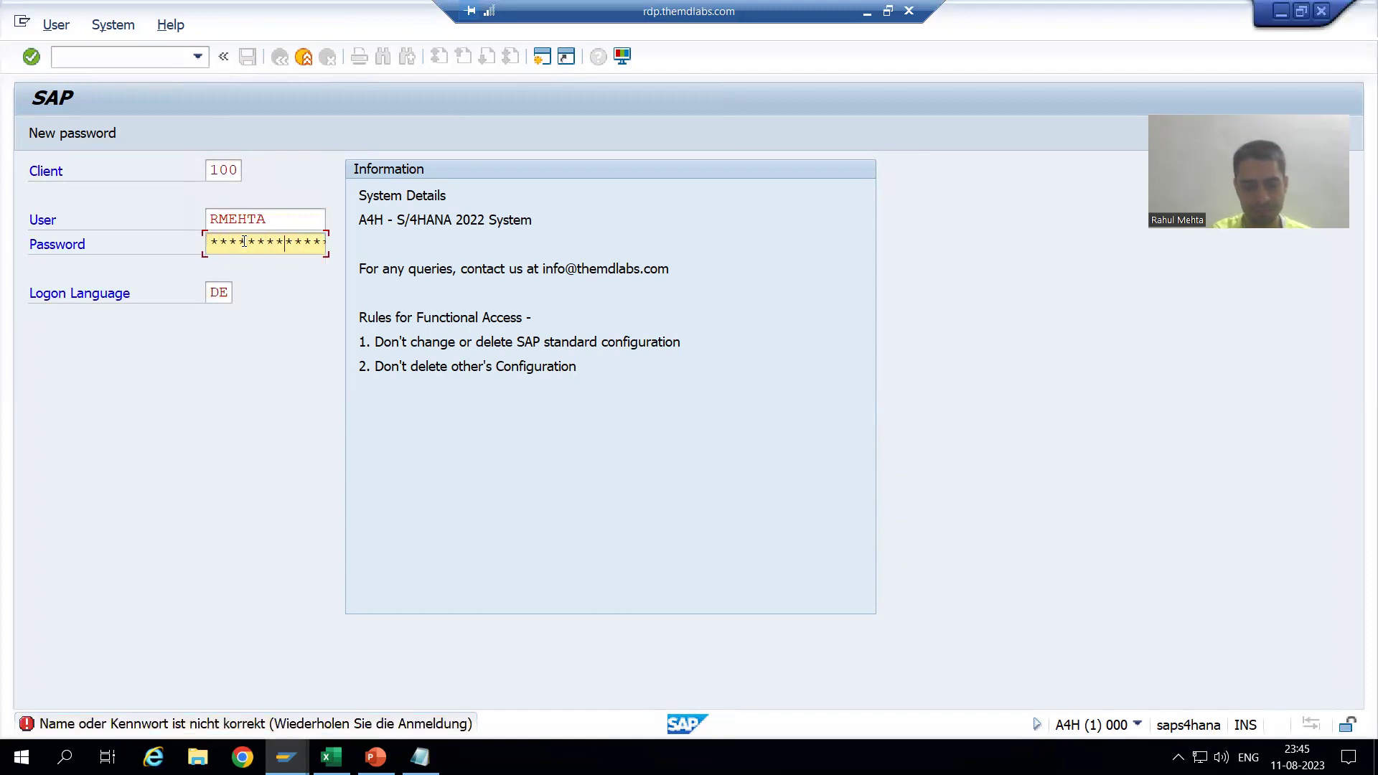
key(Return)
key(Return)
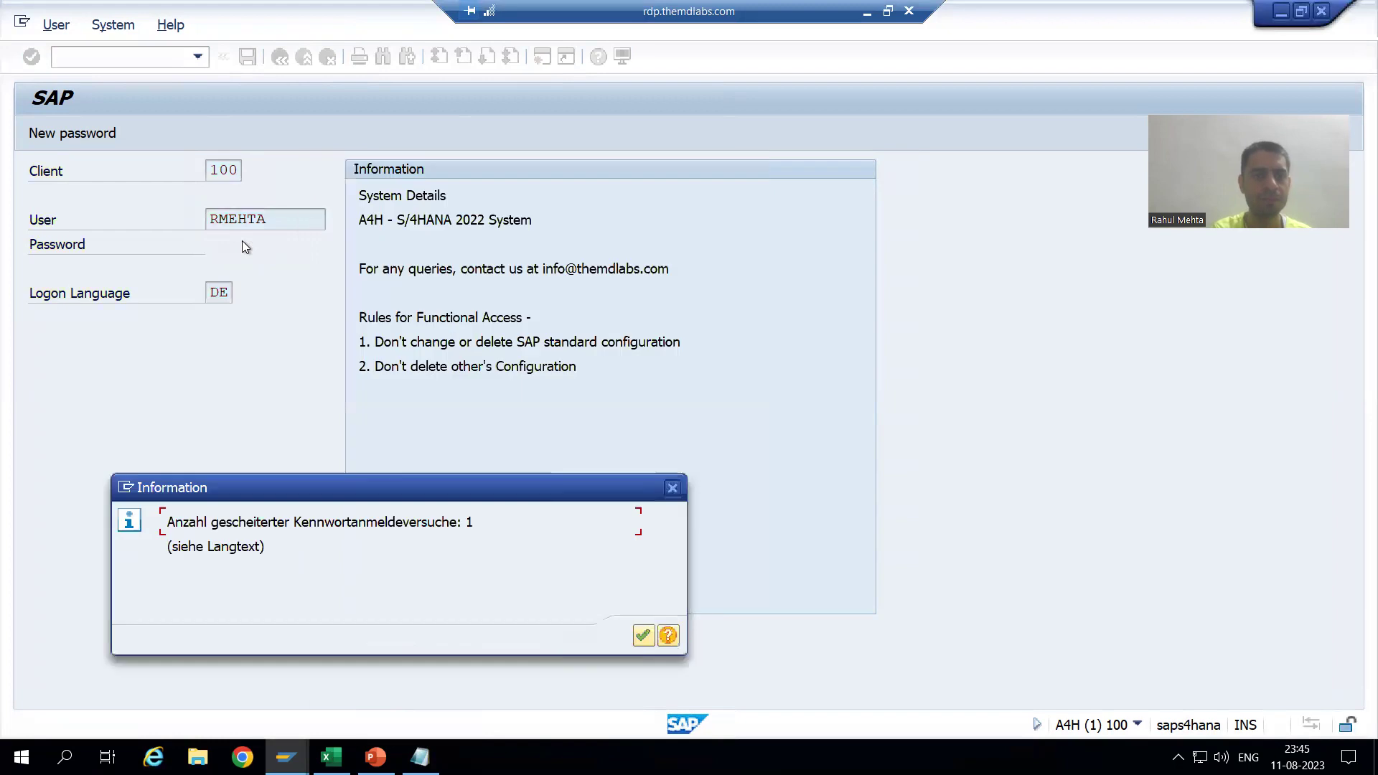
key(Return)
- Open transaction SFP, select the form ZADOBE_SALES_78 and start testing its generated function module
text(sfp)
key(Return)
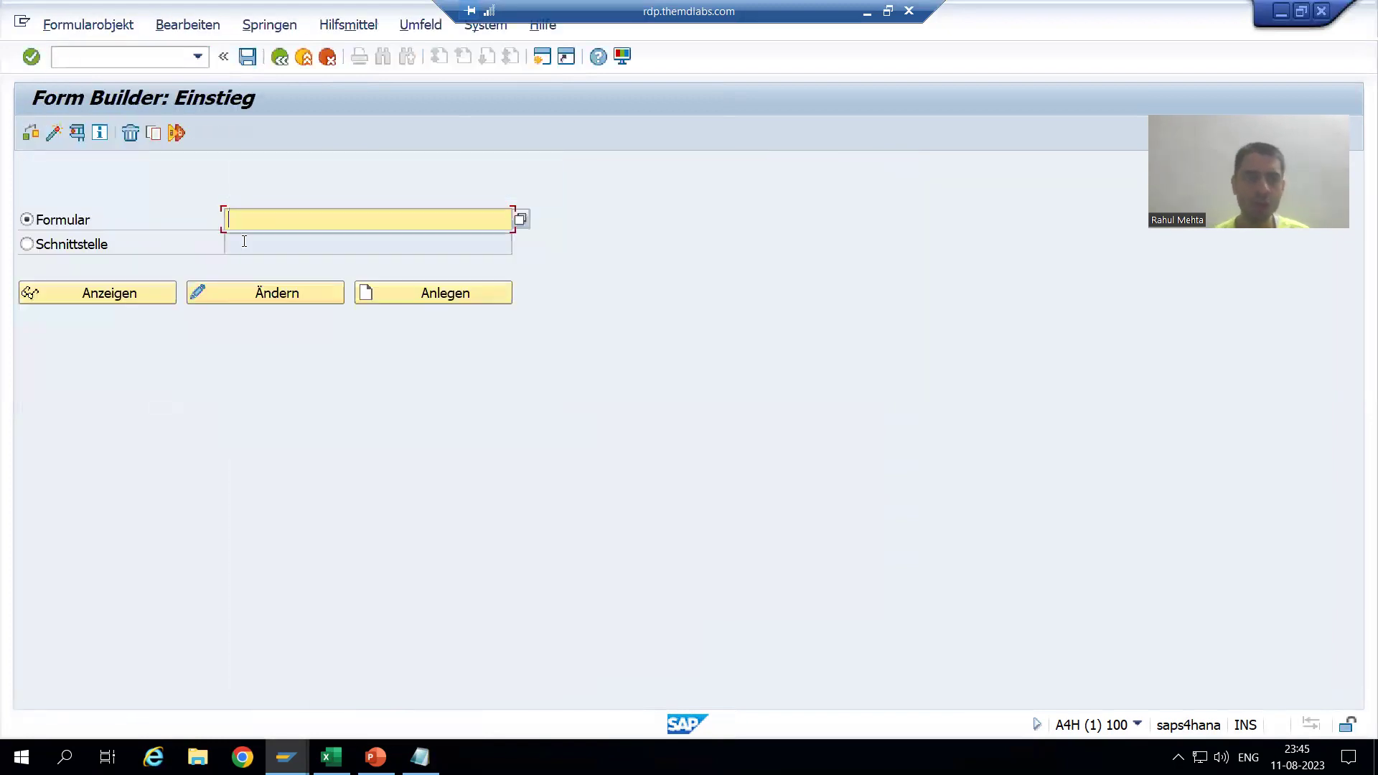
click(293, 224)
click(294, 239)
click(75, 136)
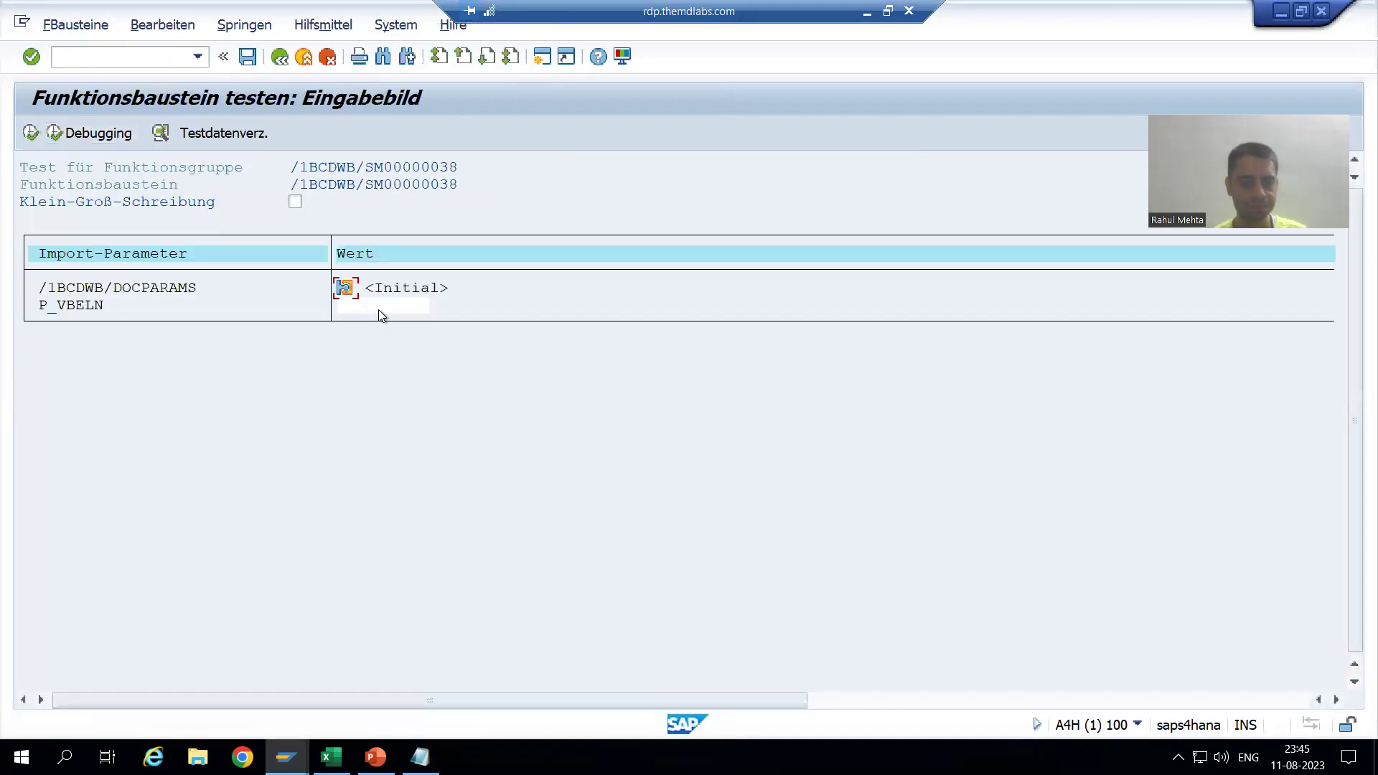
- Execute the test with the sales document number in P_VBELN and display the print preview for output device LP01
click(381, 316)
text(44)
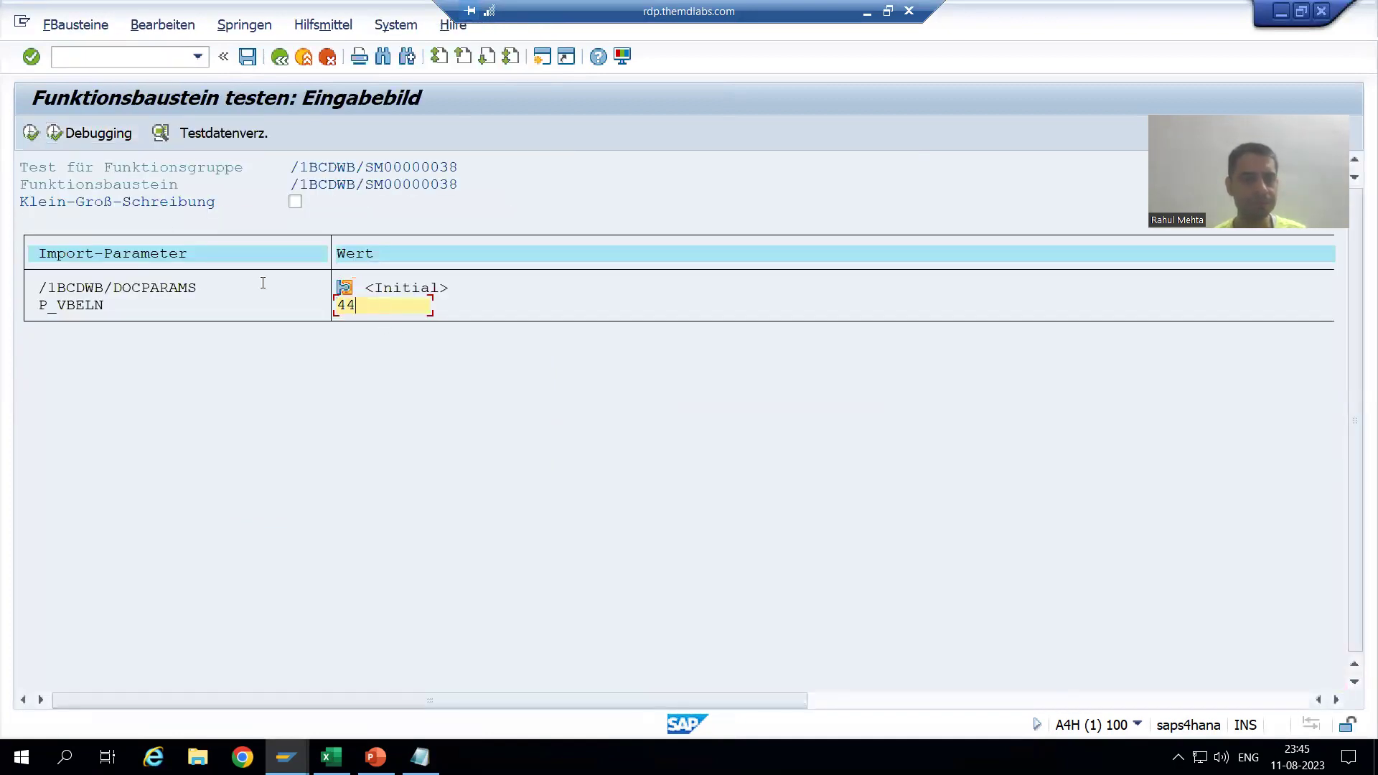
click(30, 133)
click(219, 205)
click(221, 226)
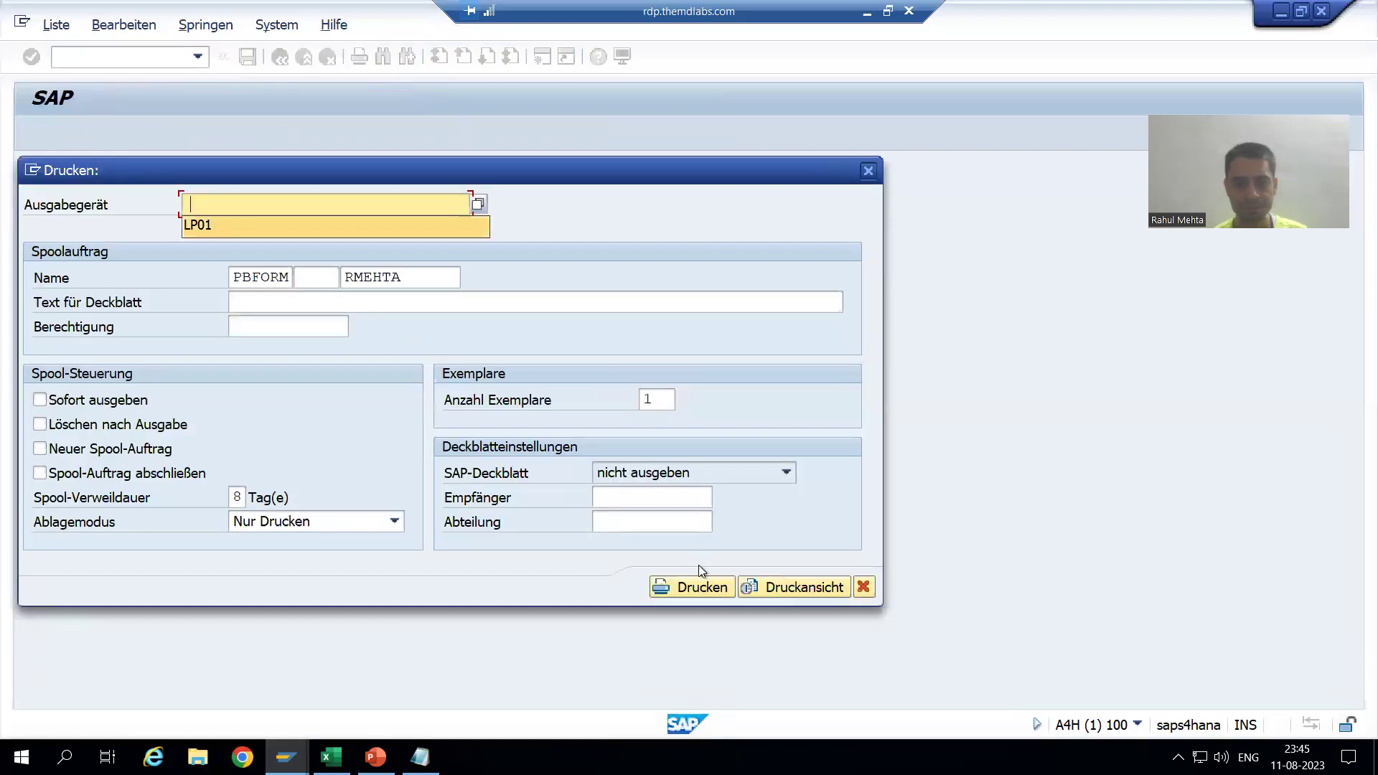
click(772, 587)
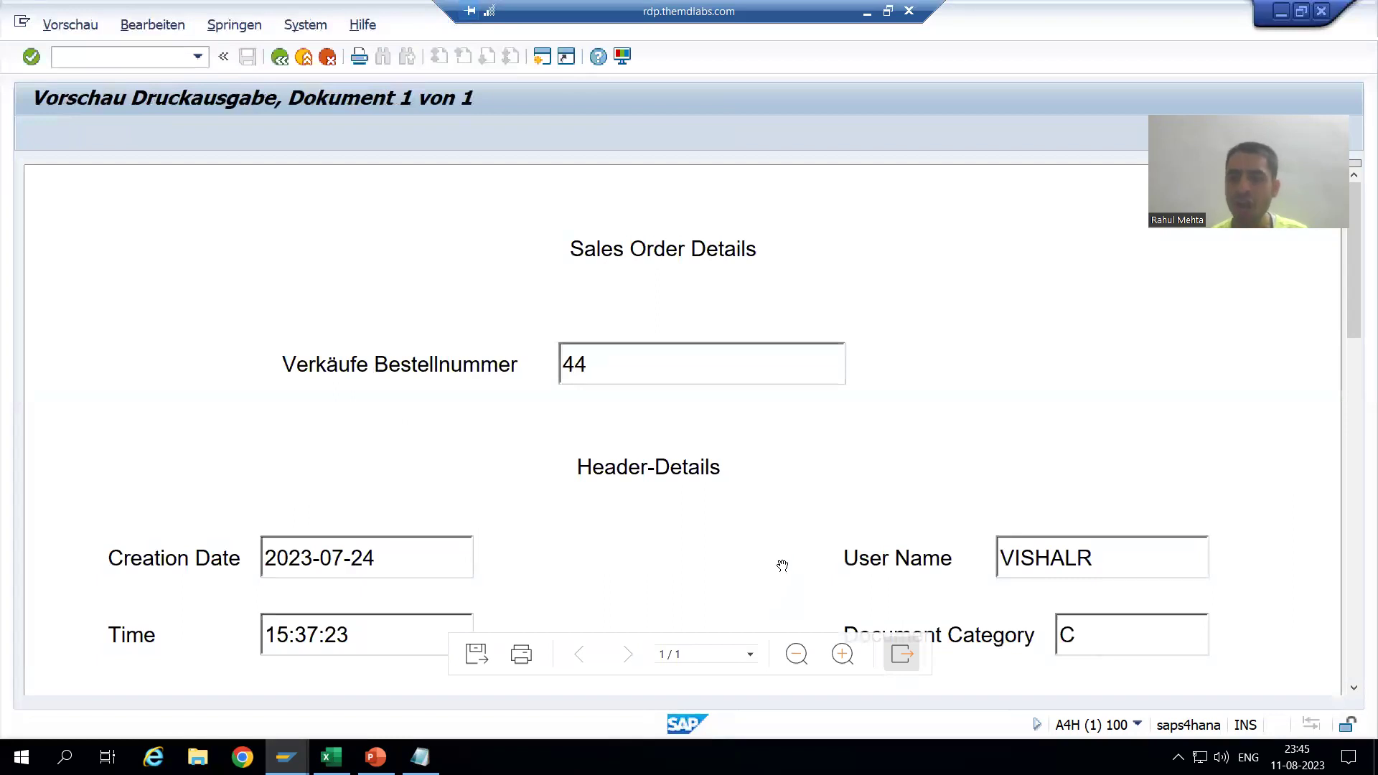
- Check the Document Category label in the German print preview and log off from the session
scroll(779, 564, down, 3)
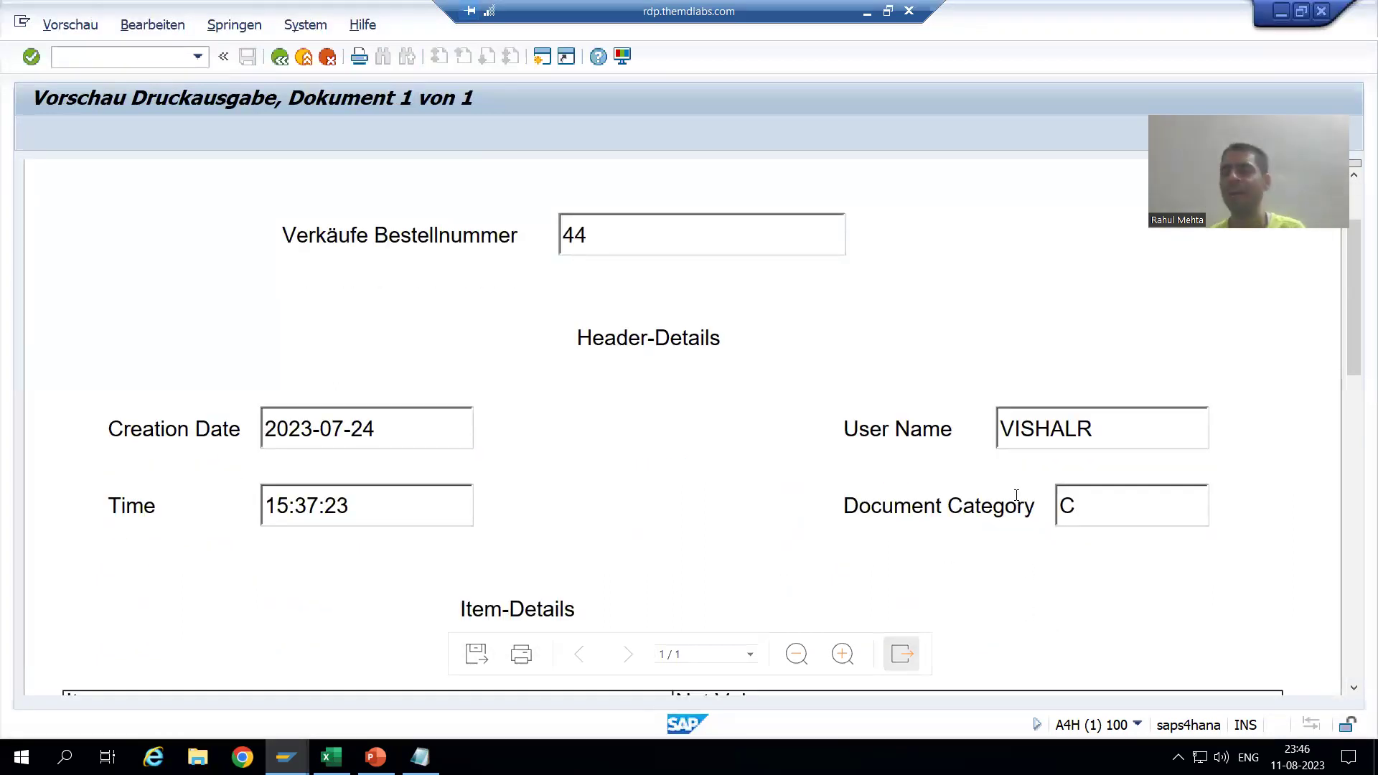
click(1322, 12)
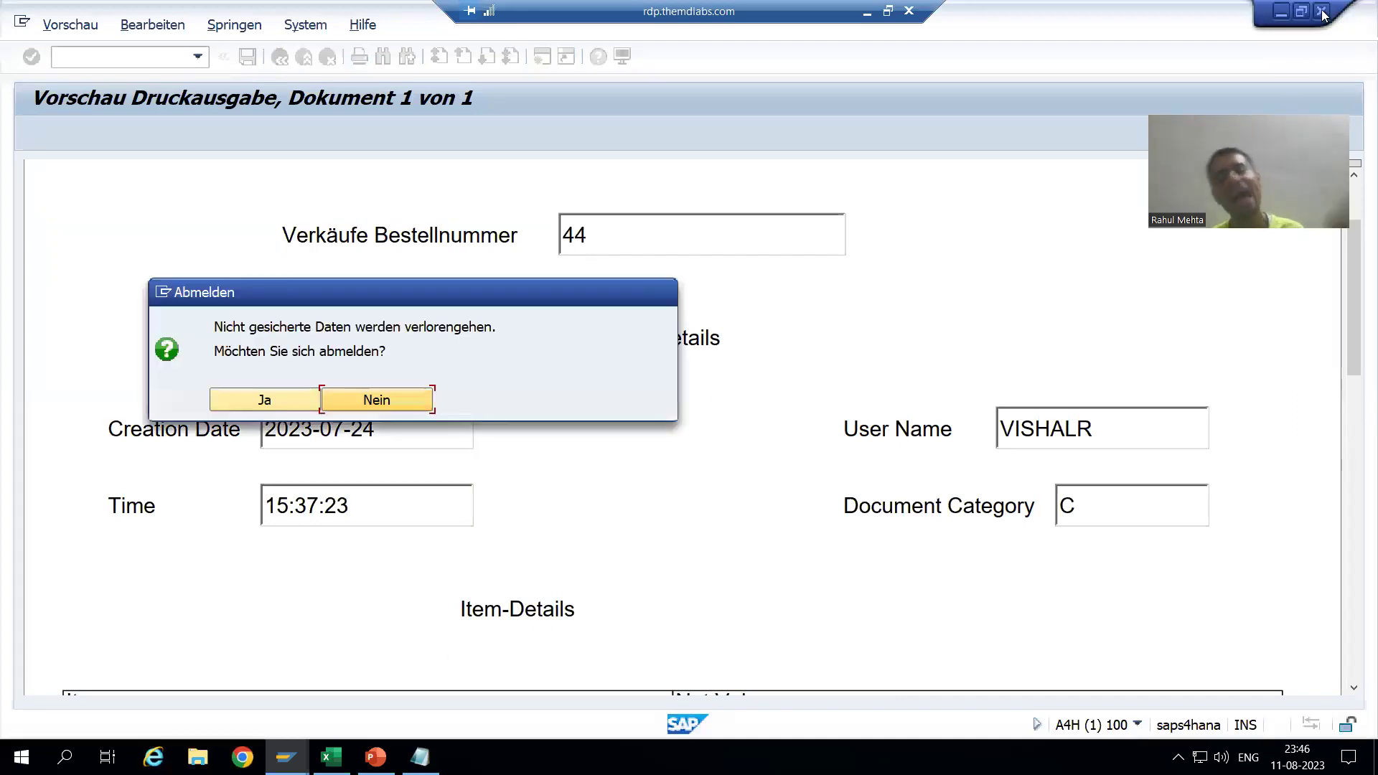
click(280, 396)
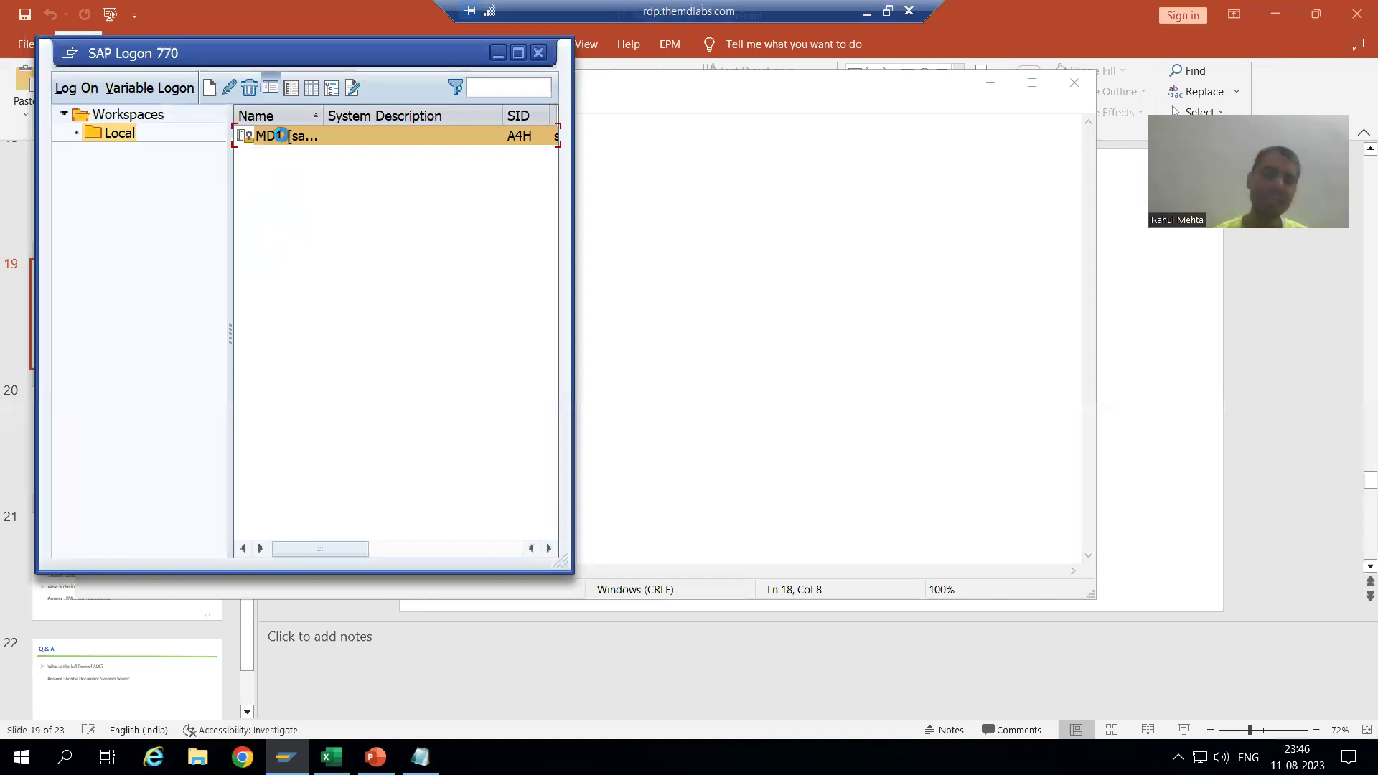
- Log on to MD1 with logon language EN, entering the user name and account password, and open transaction SFP
double_click(281, 135)
click(243, 219)
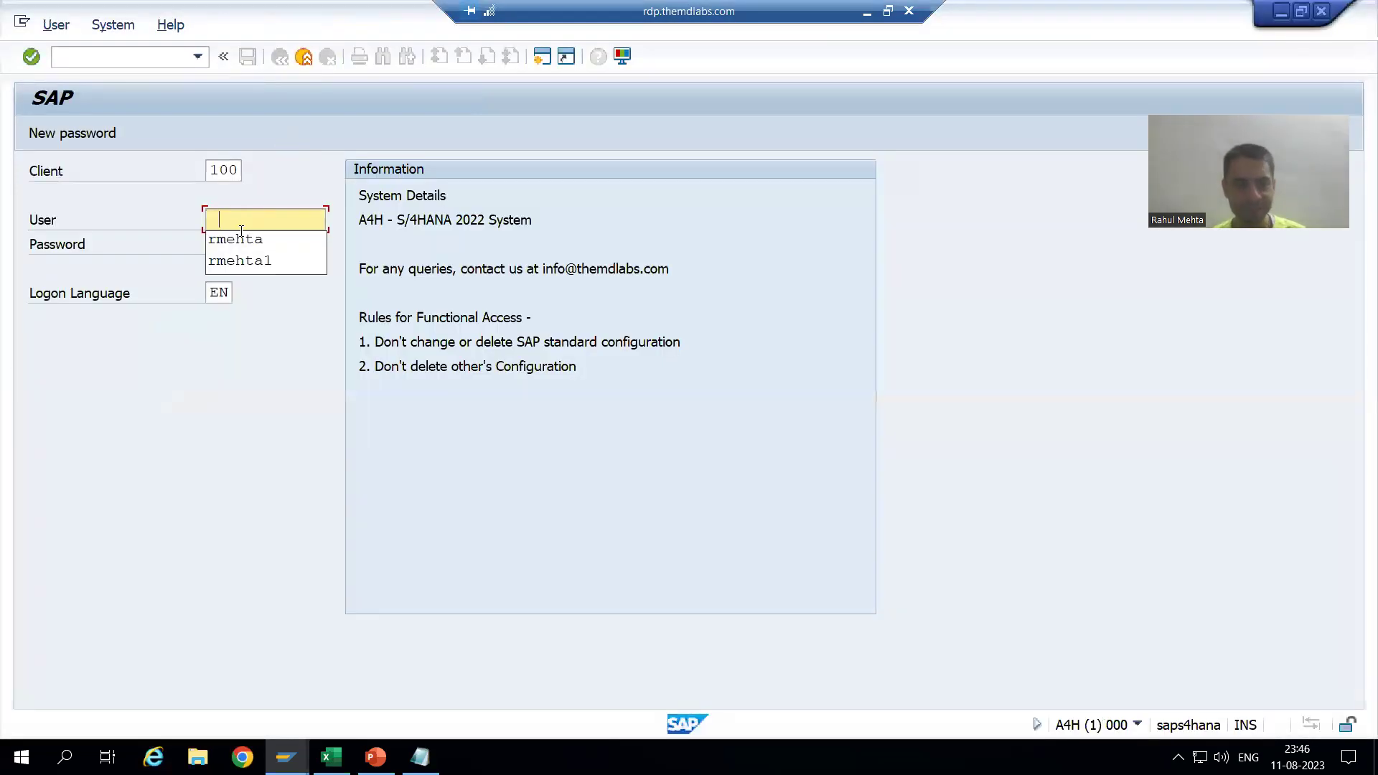
click(244, 238)
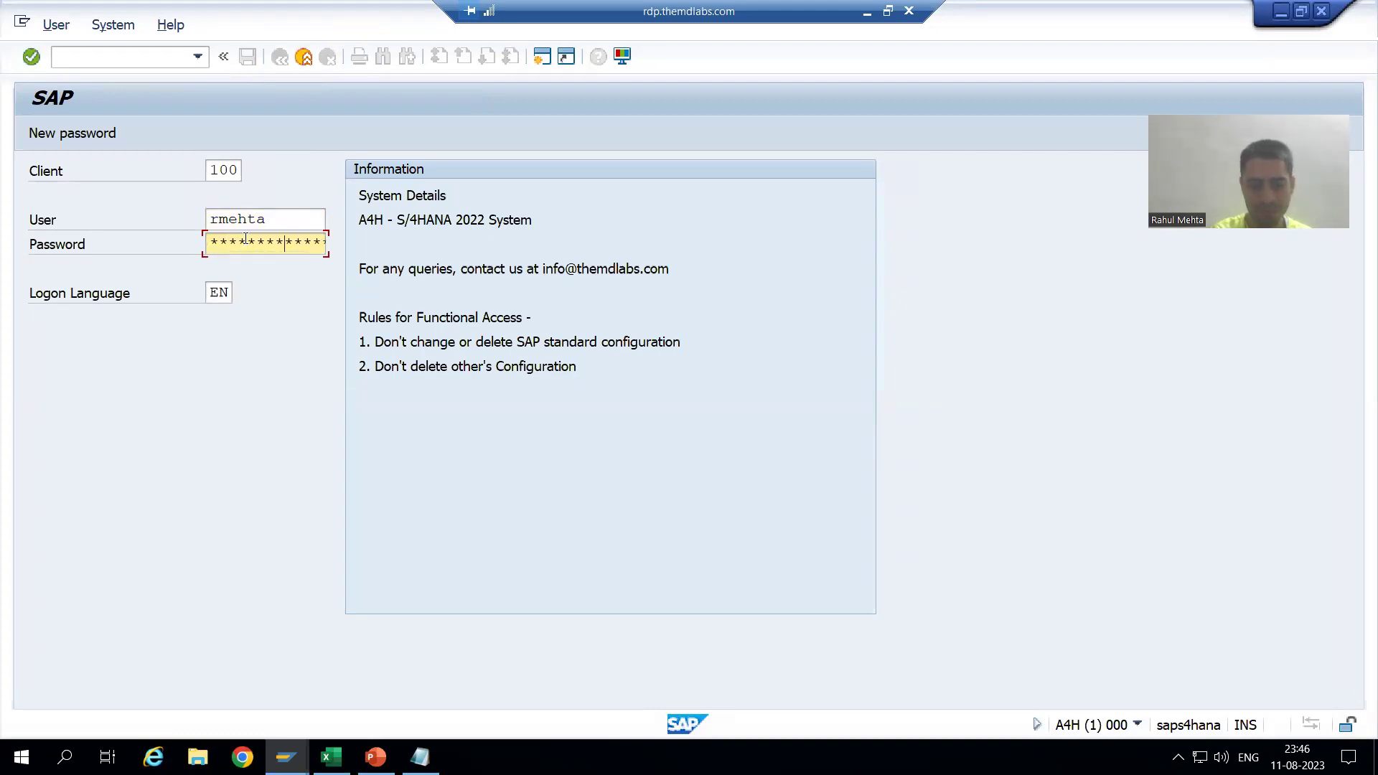
key(Return)
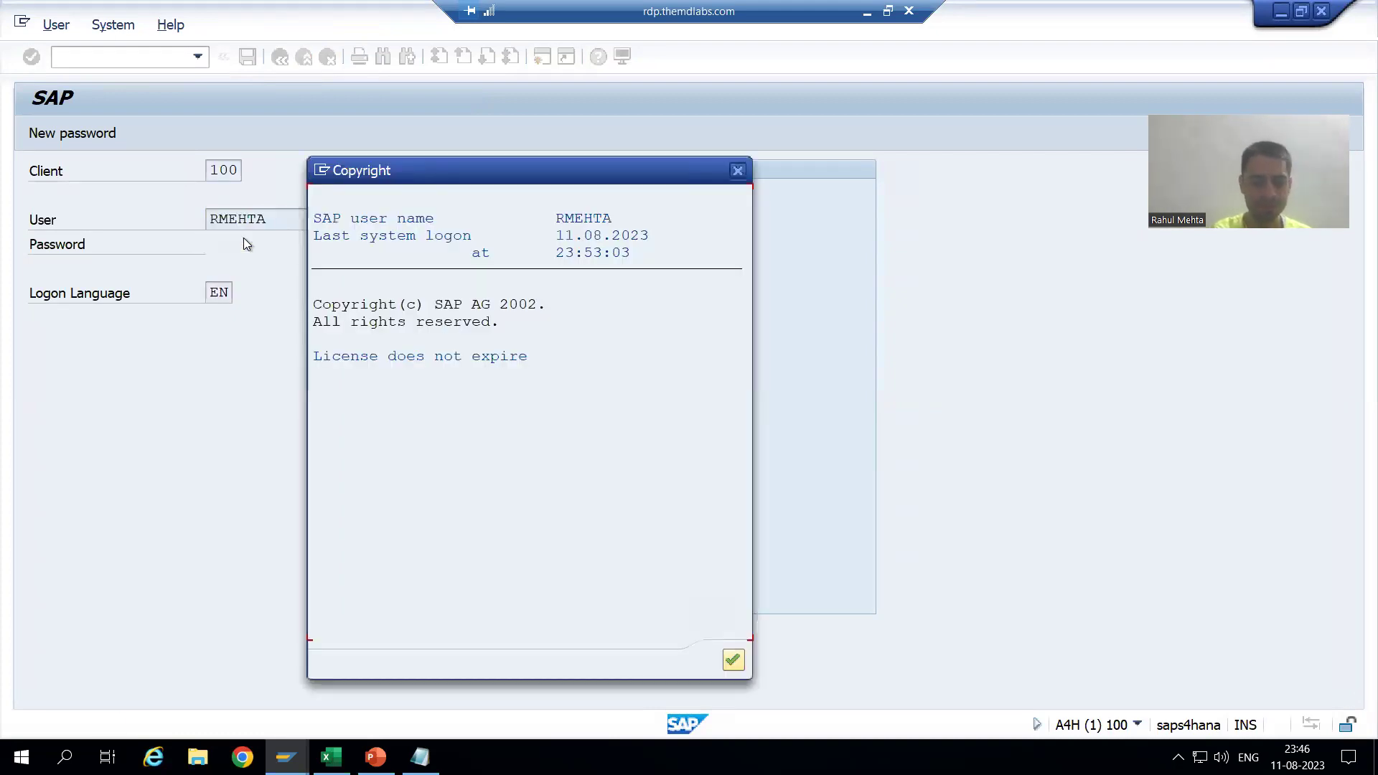
key(Return)
text(sfp)
key(Return)
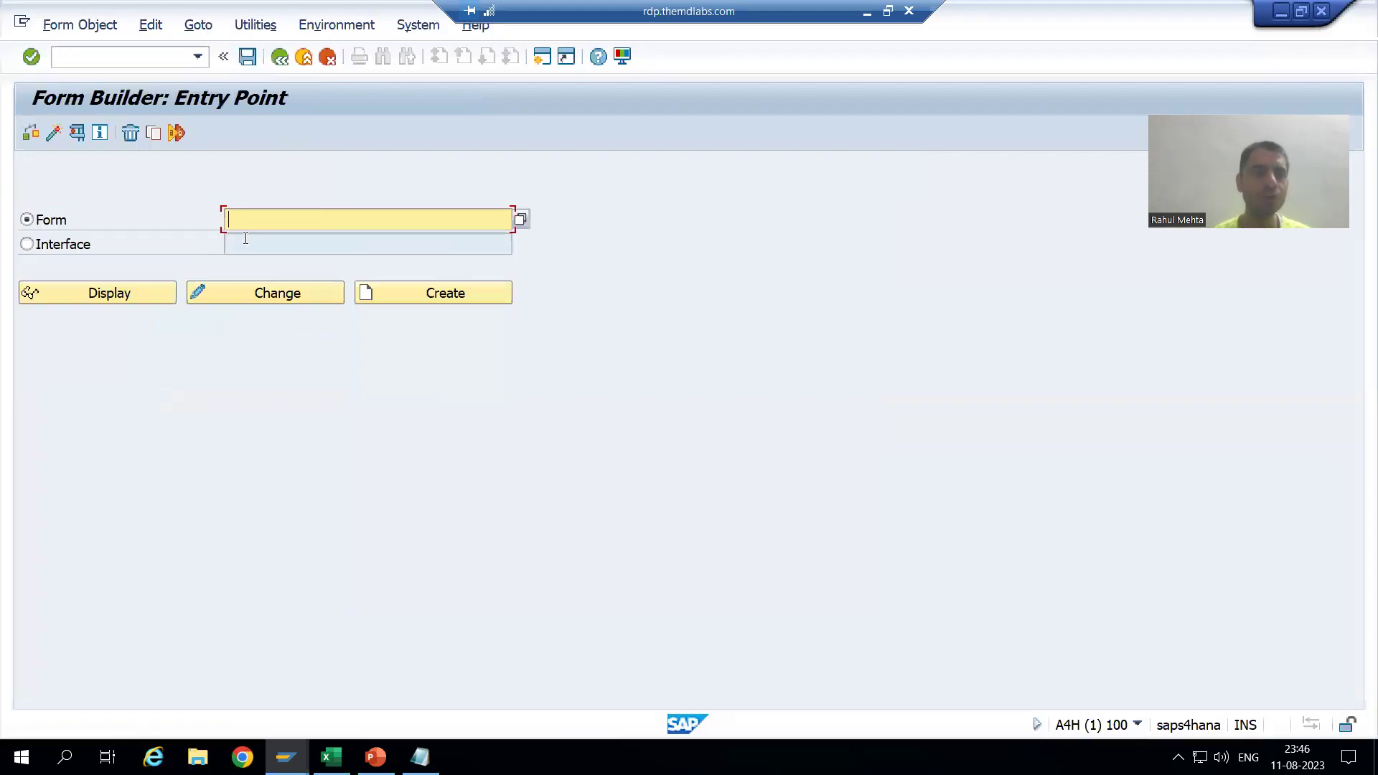
- Open the form ZADOBE_SALES_78 in change mode, save and close its layout, and activate the form
click(298, 239)
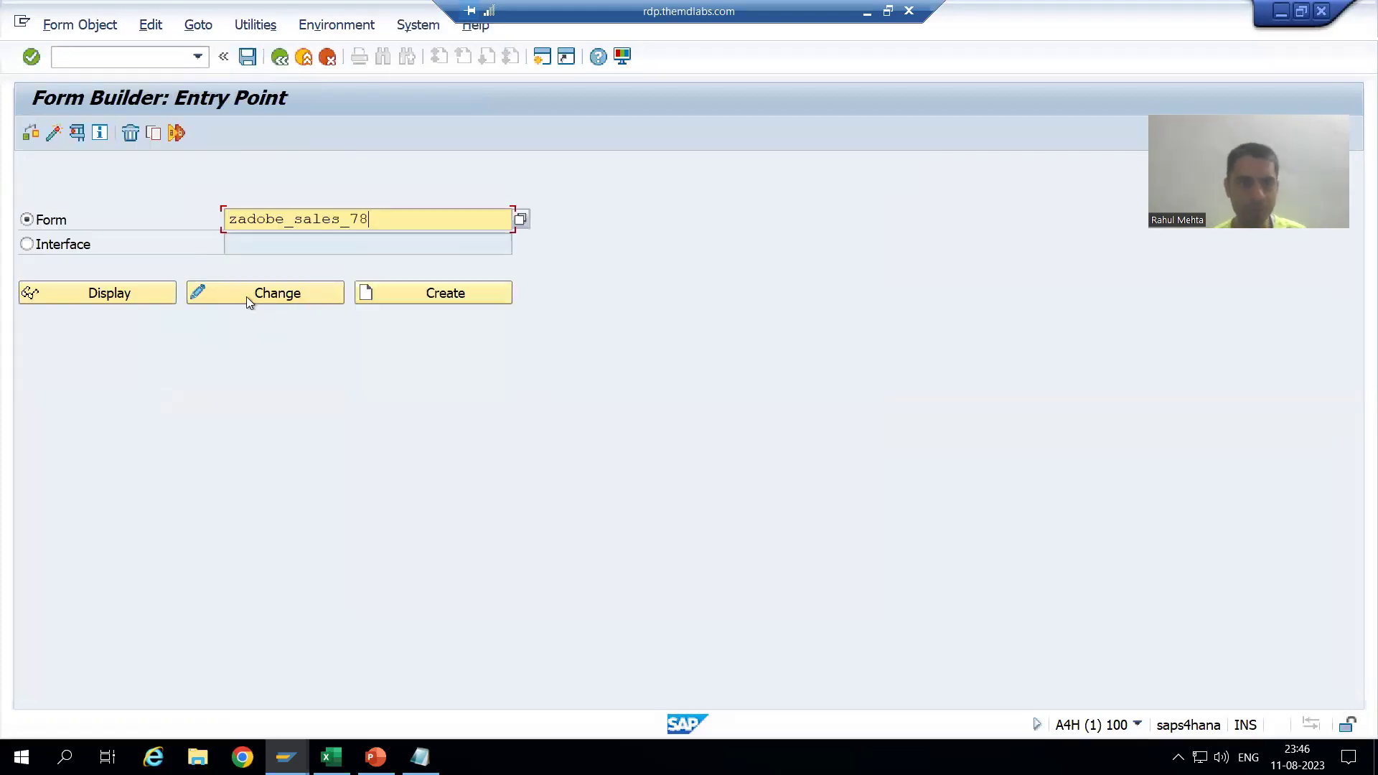
click(247, 295)
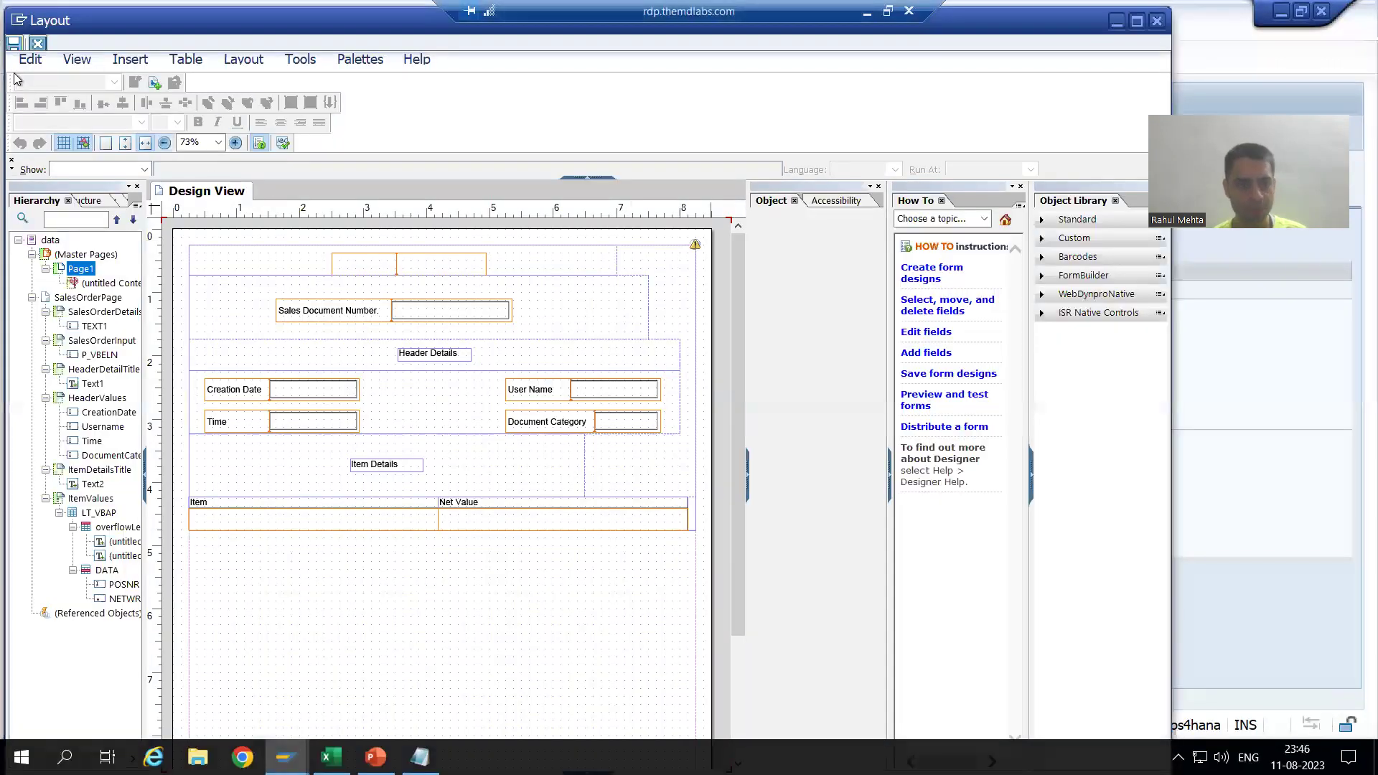
click(13, 43)
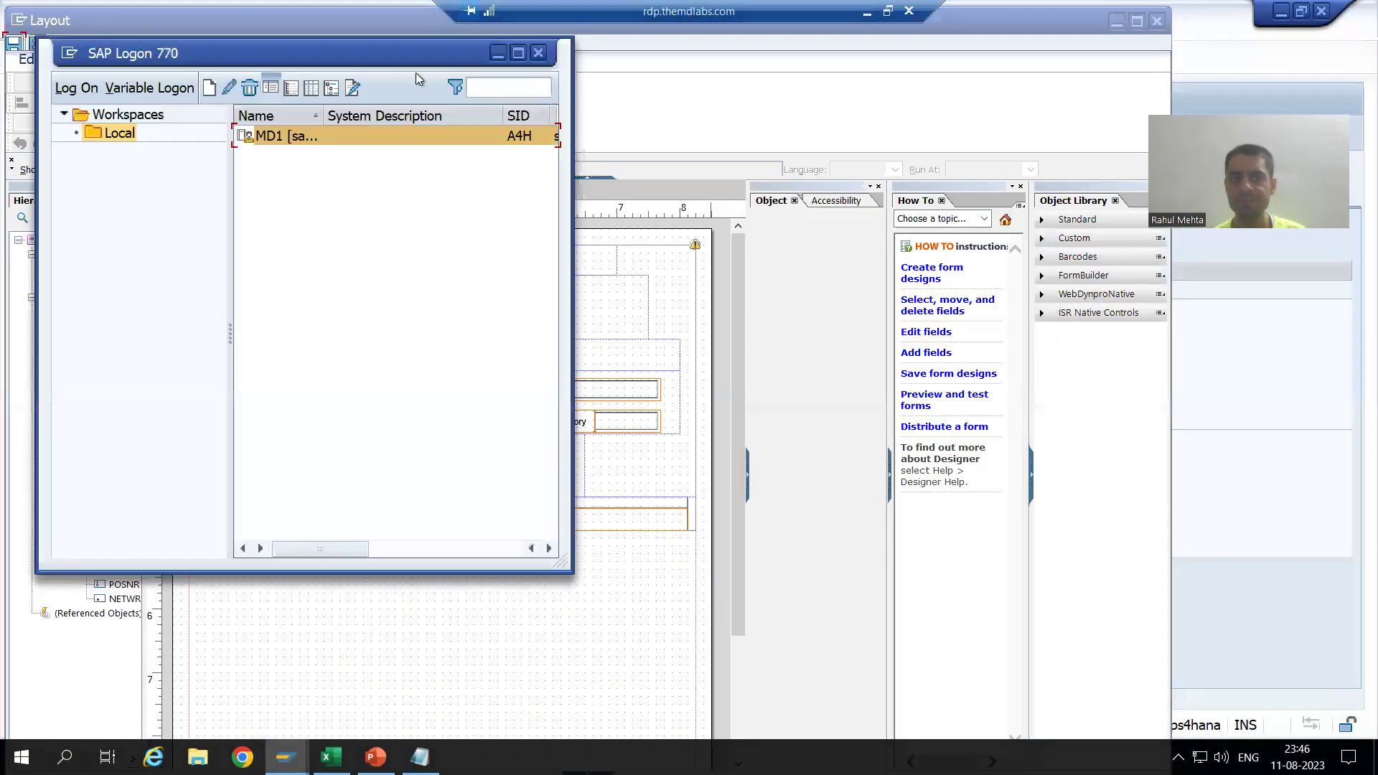
click(1157, 24)
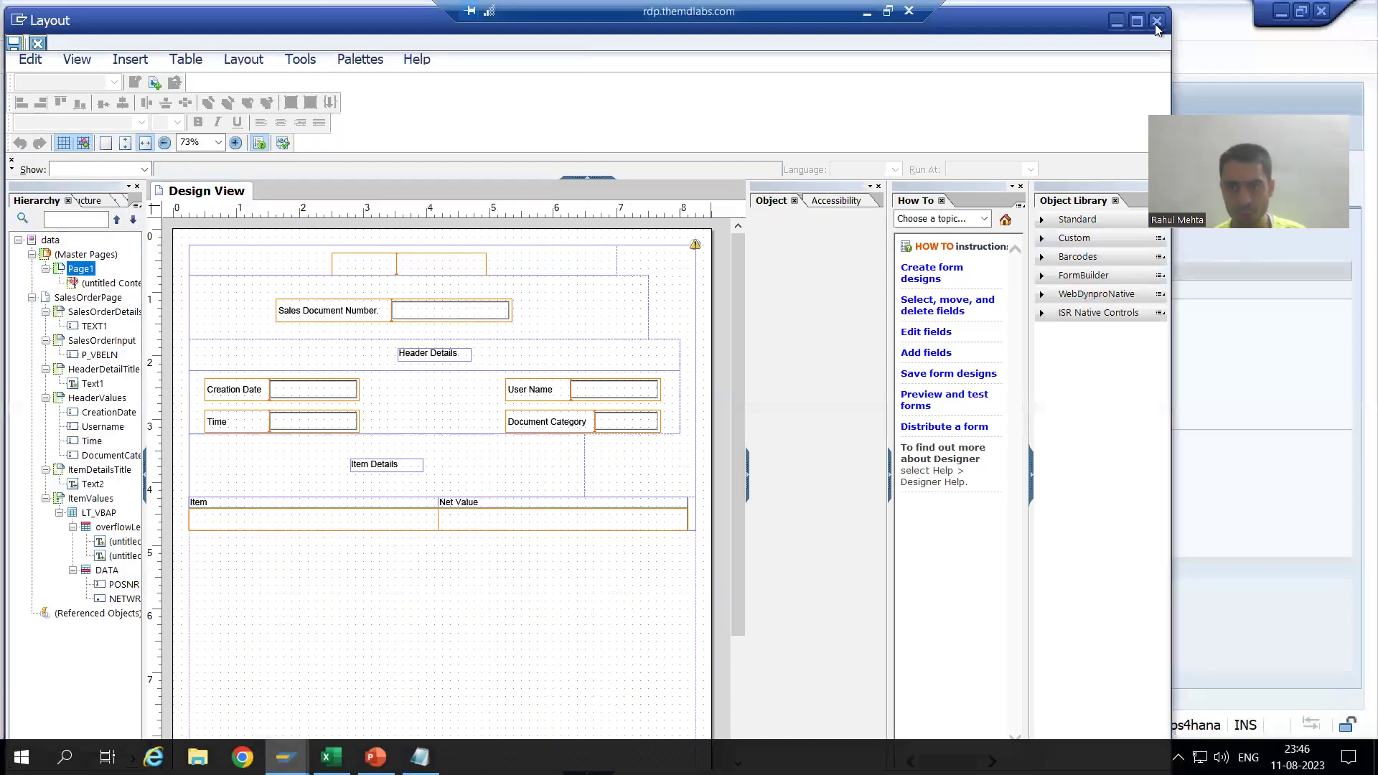
click(1157, 23)
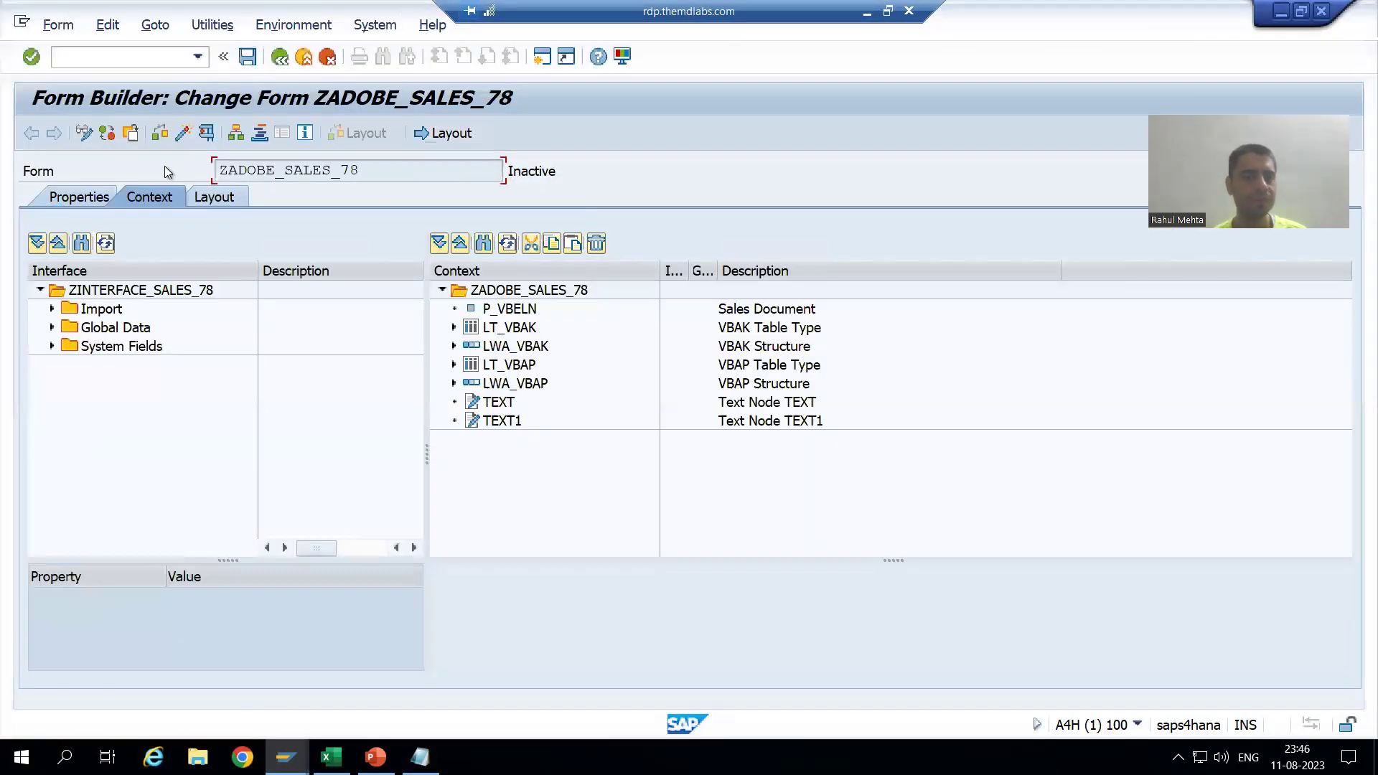
click(183, 135)
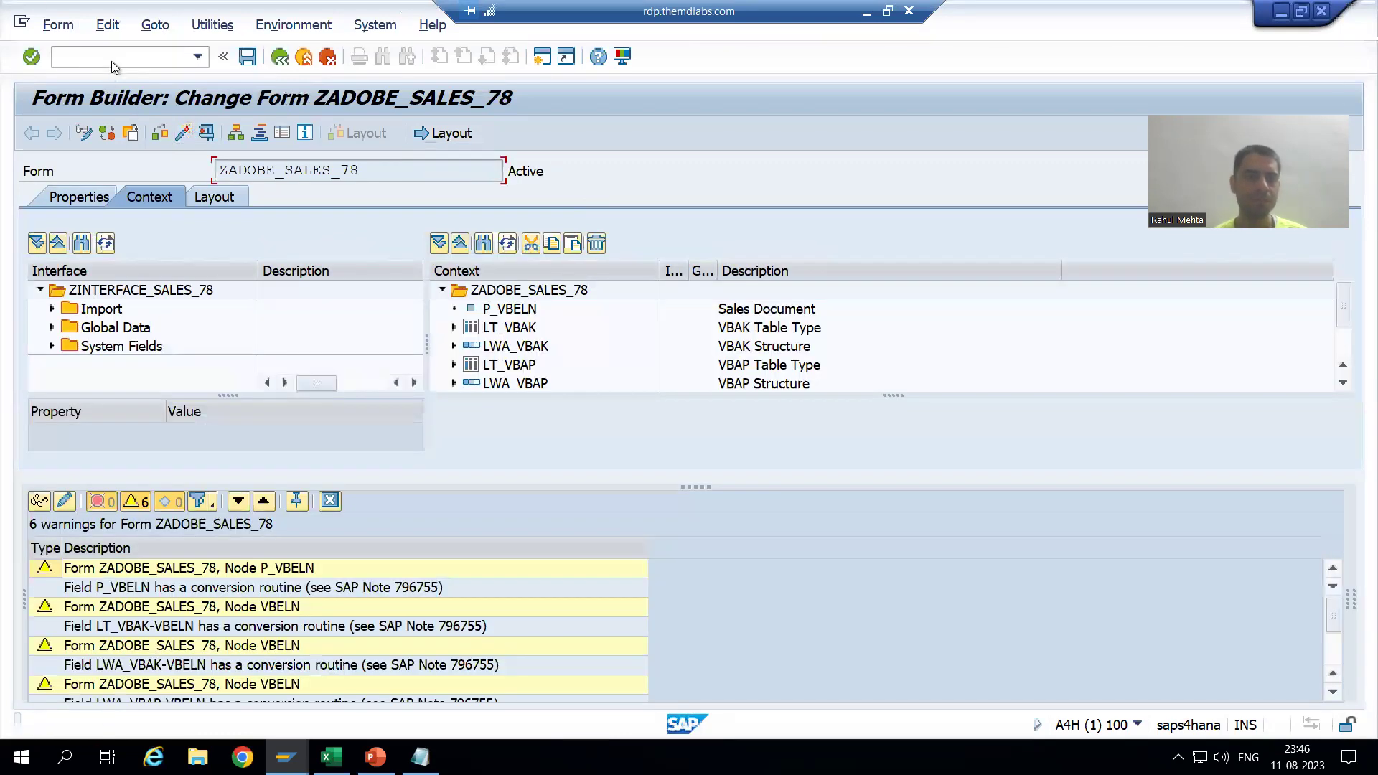
- Log off from the English session with the command /nex
click(112, 59)
text(/nex)
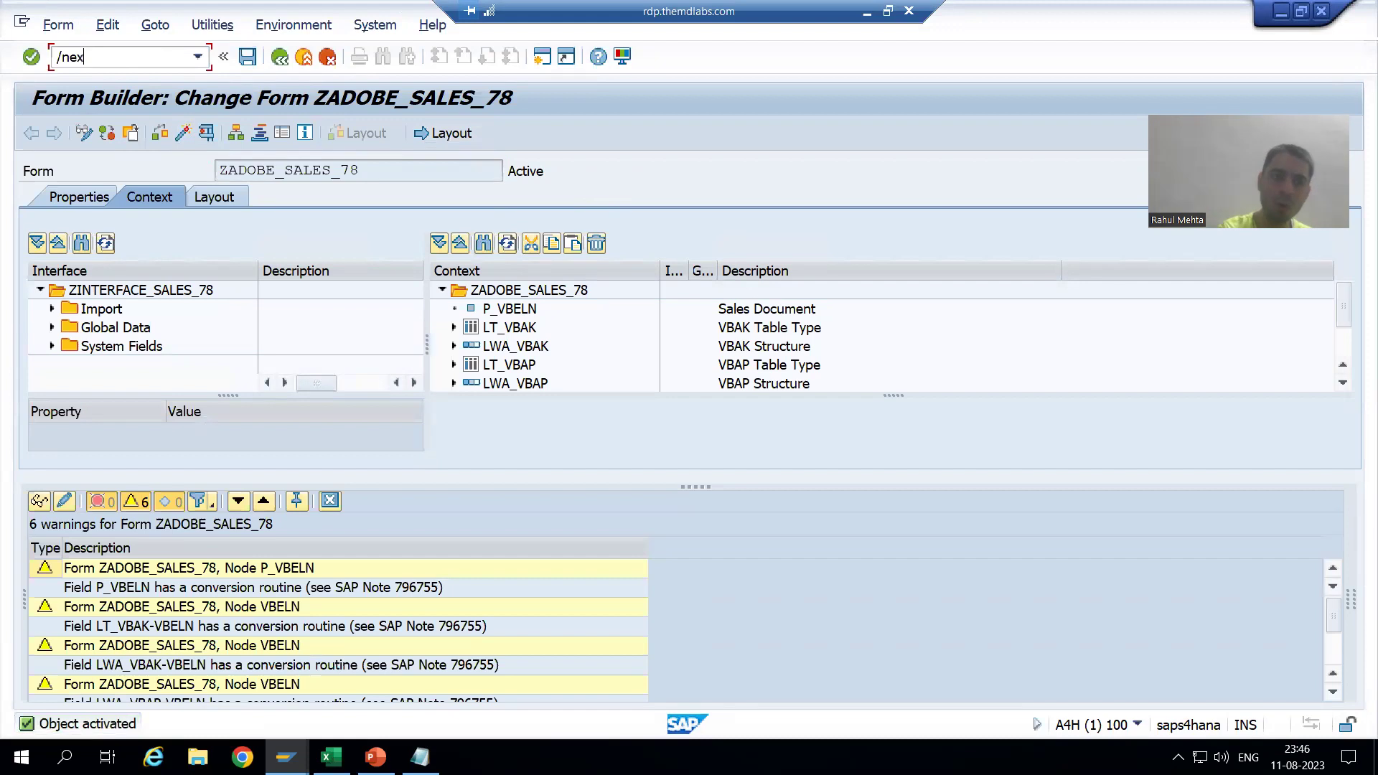
key(Return)
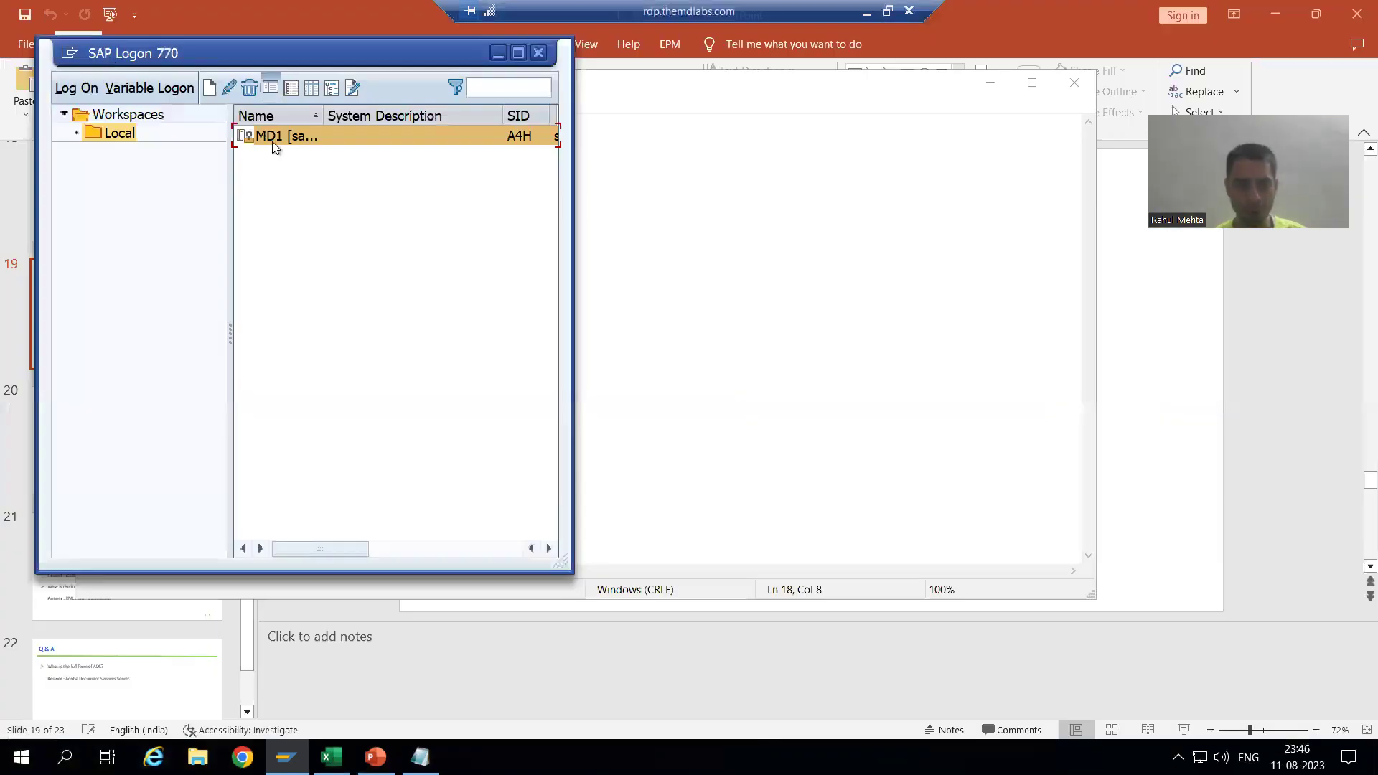
- Log on to MD1 with logon language DE, entering the user name and account password, and dismiss the copyright notice
double_click(273, 136)
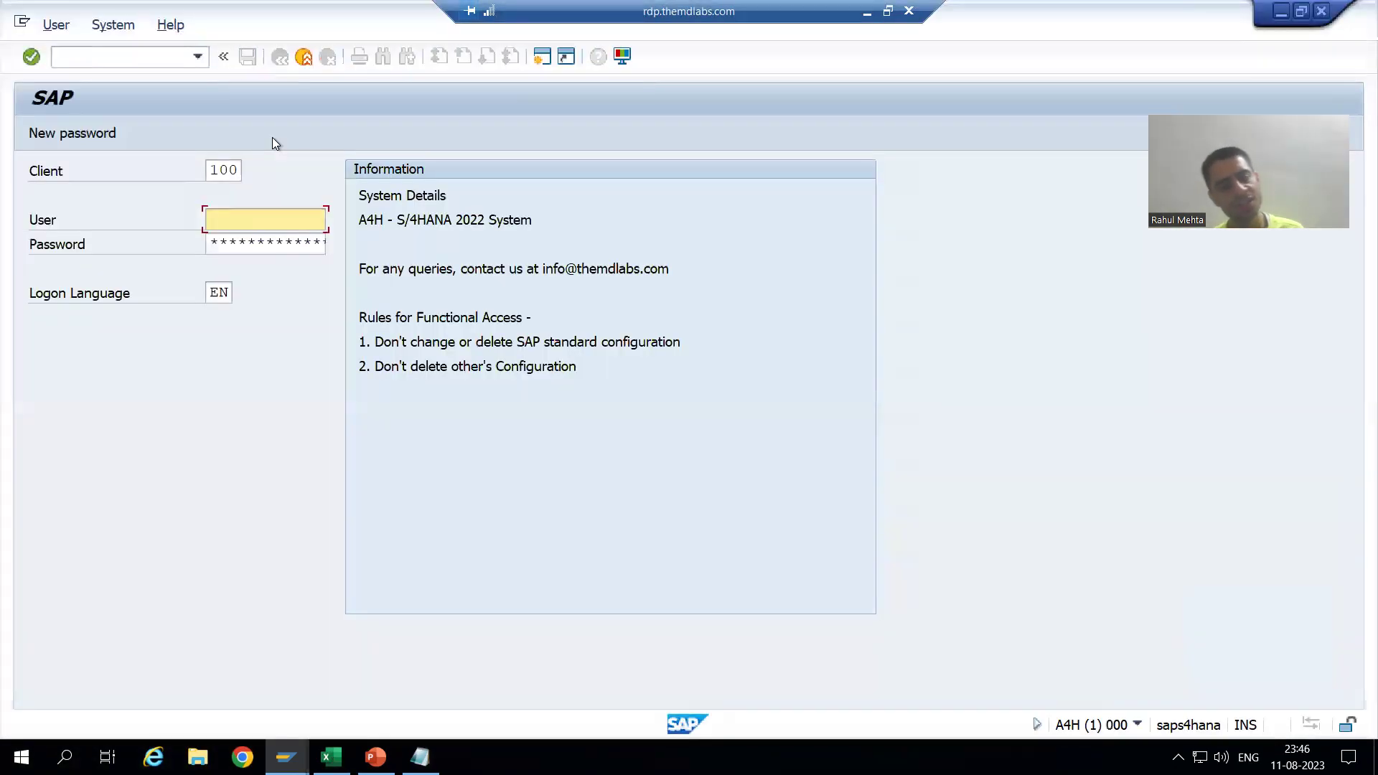
click(252, 219)
click(239, 240)
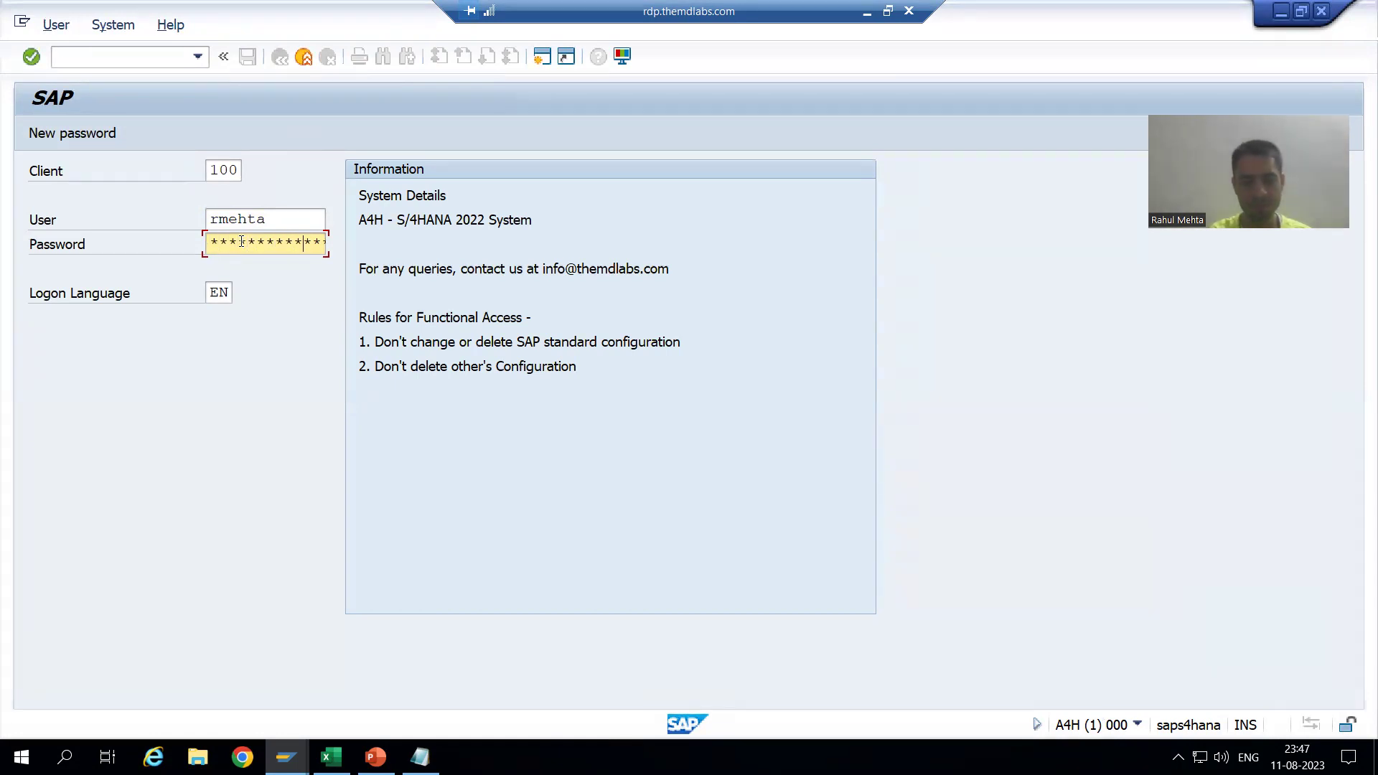
key(Tab)
text(DE)
key(Return)
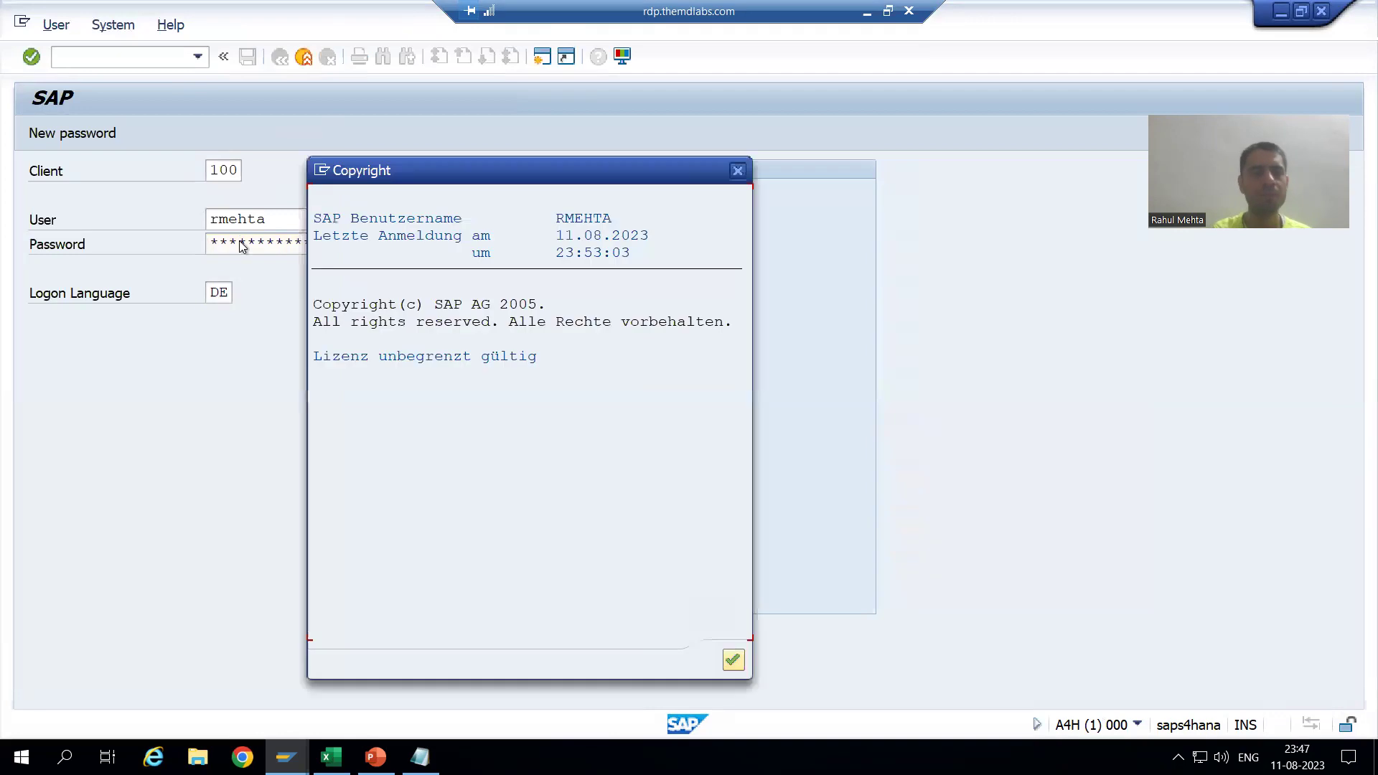
key(Return)
- Open transaction SFP, select the form zadobe_sales_78 and start testing its generated function module
text(sfp)
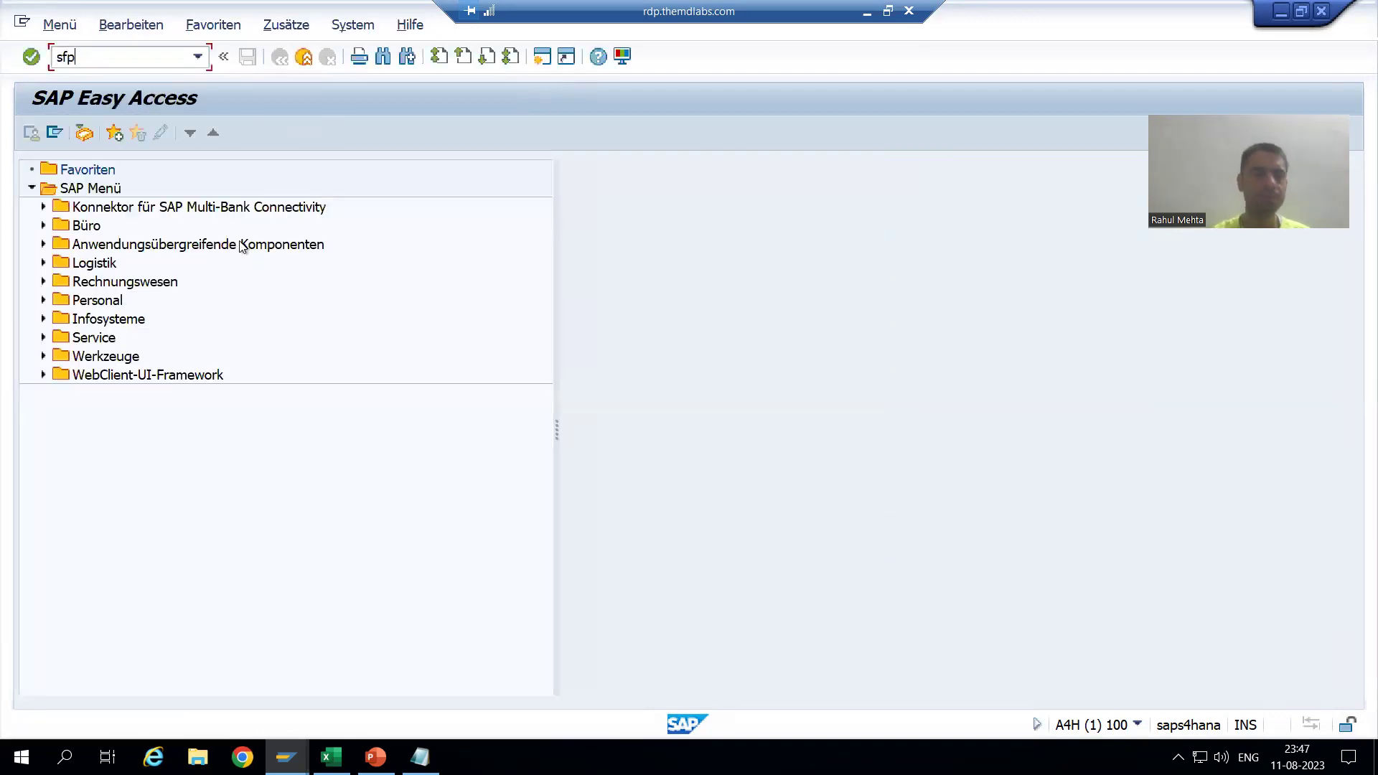
key(Return)
click(287, 220)
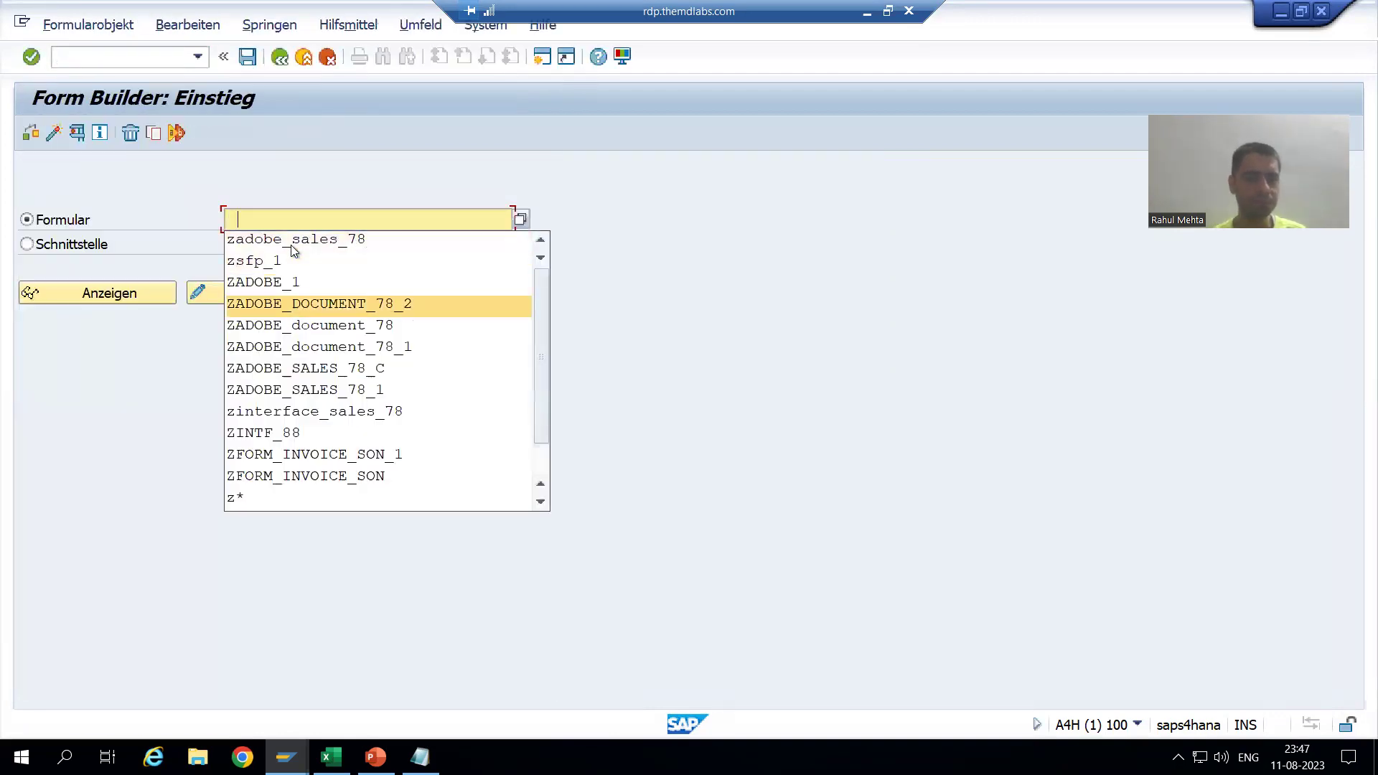
click(273, 236)
click(79, 135)
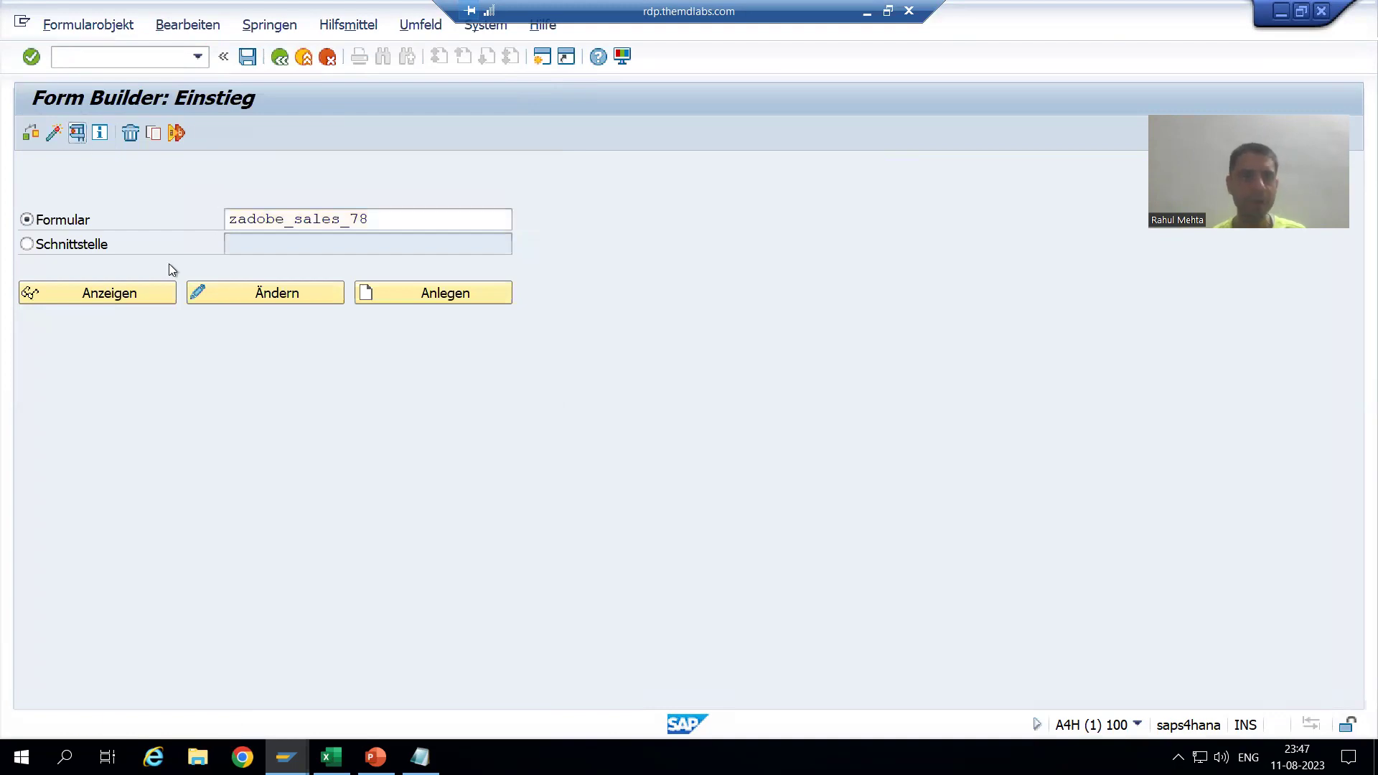
- Run the test with the sales document number in P_VBELN and check the German labels in the print preview for LP01
click(354, 309)
text(44)
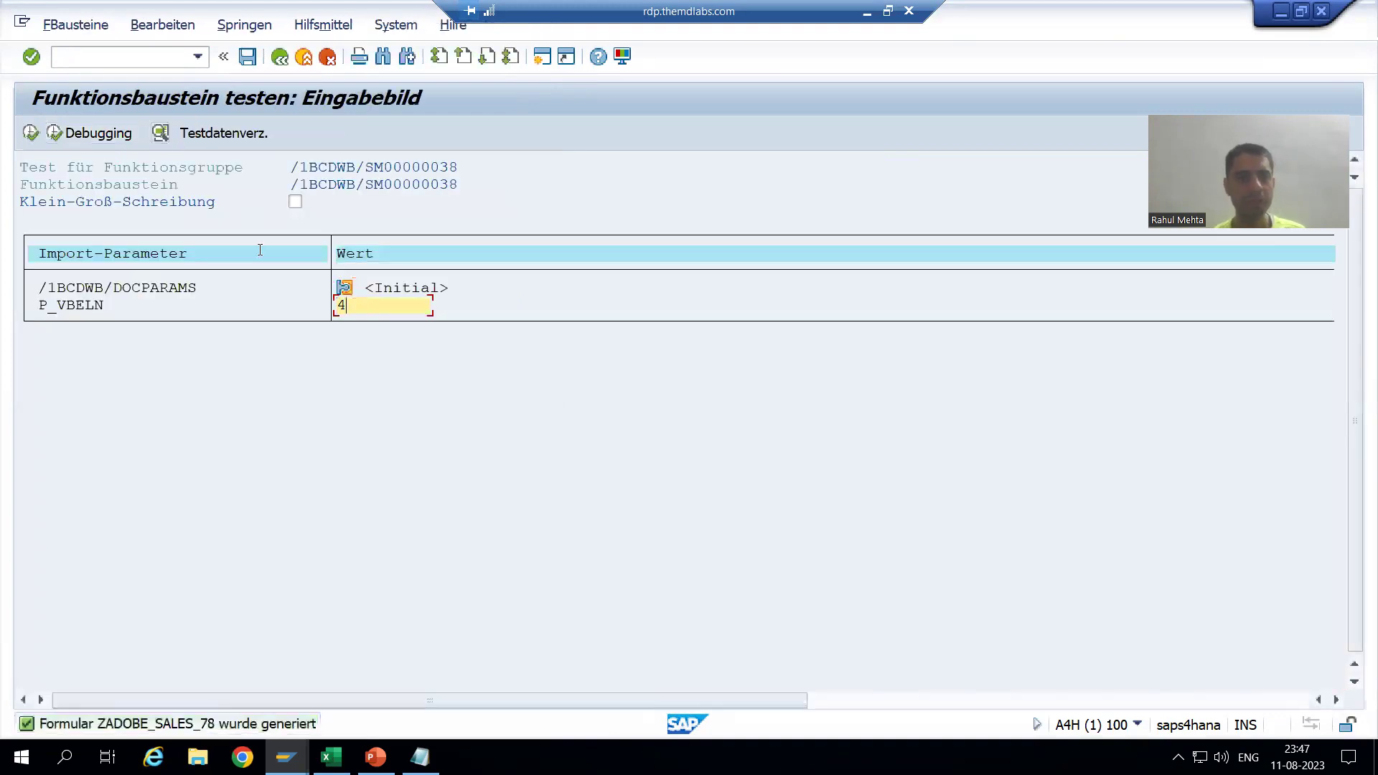
click(30, 133)
key(Down)
key(Down)
key(Return)
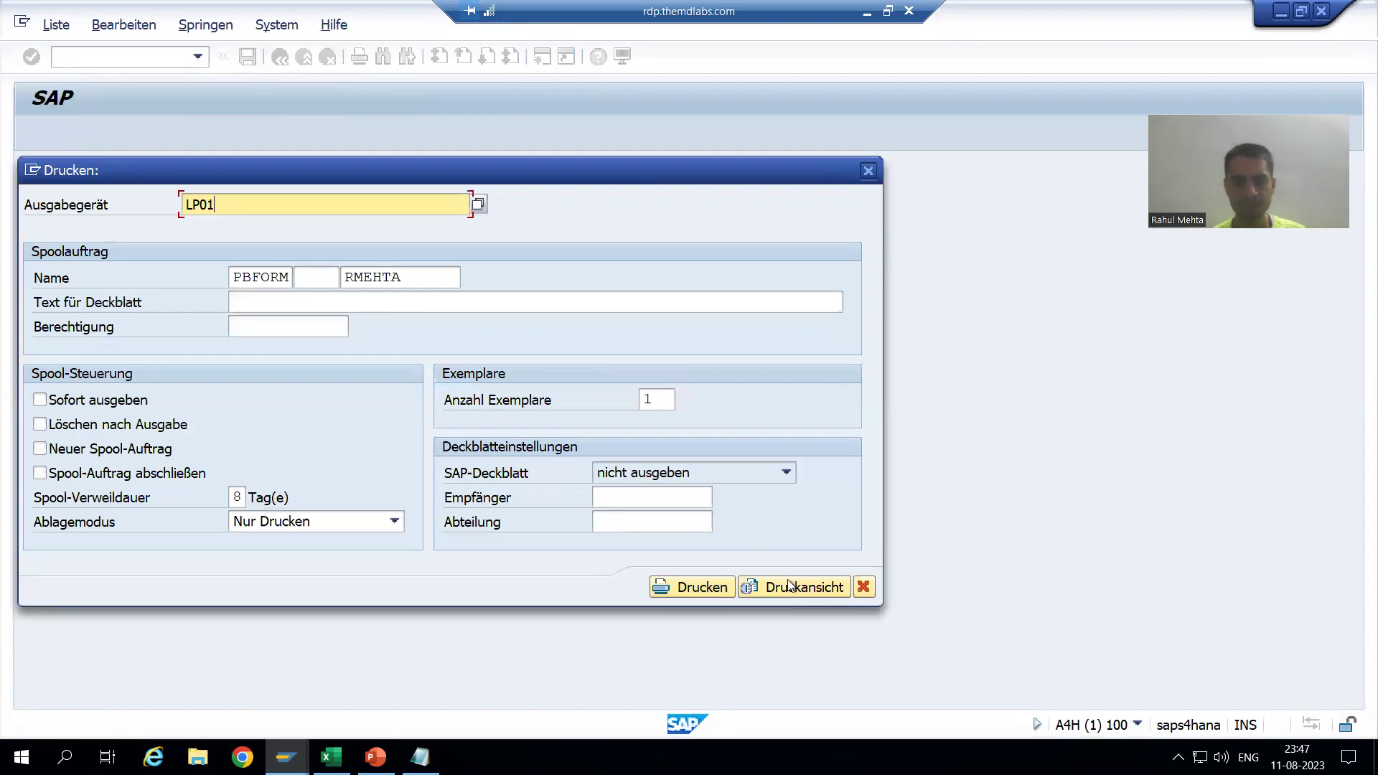
click(790, 583)
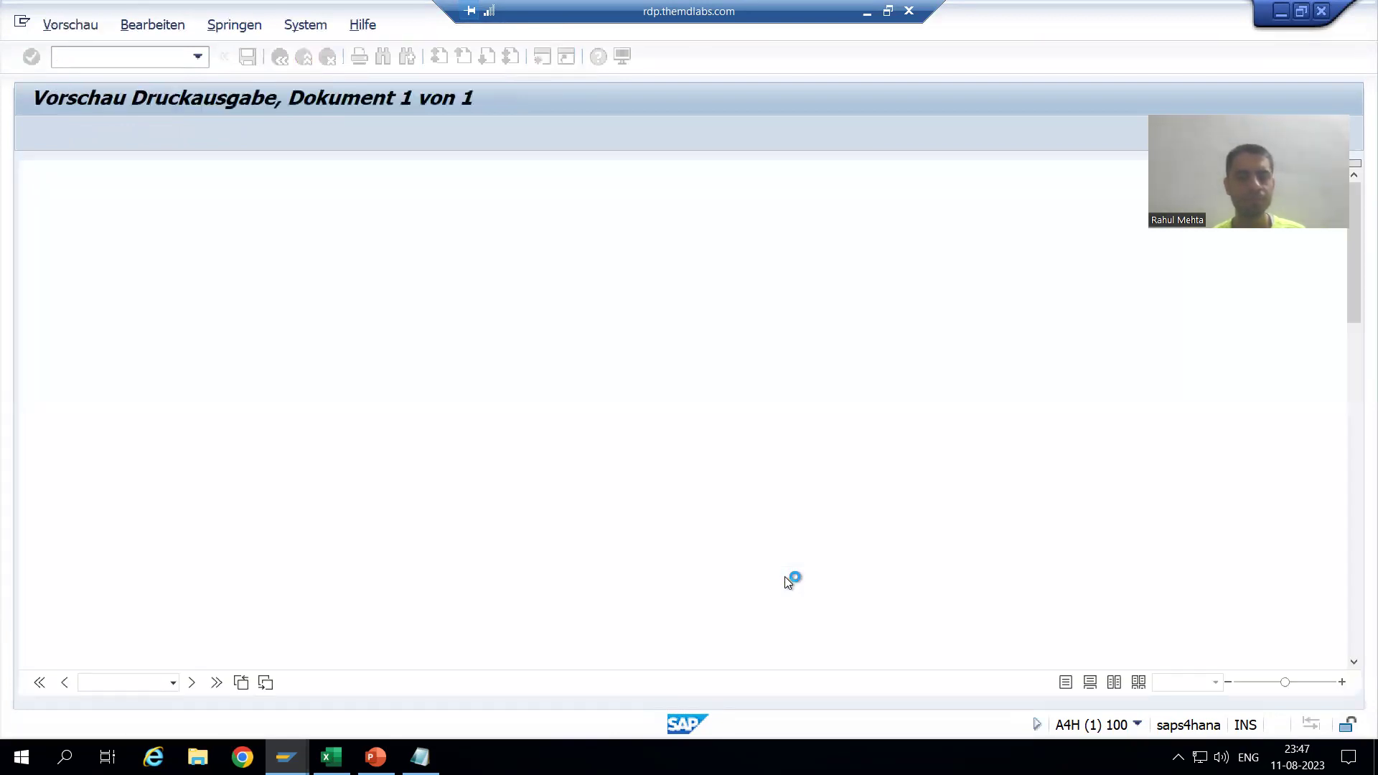
scroll(833, 546, down, 2)
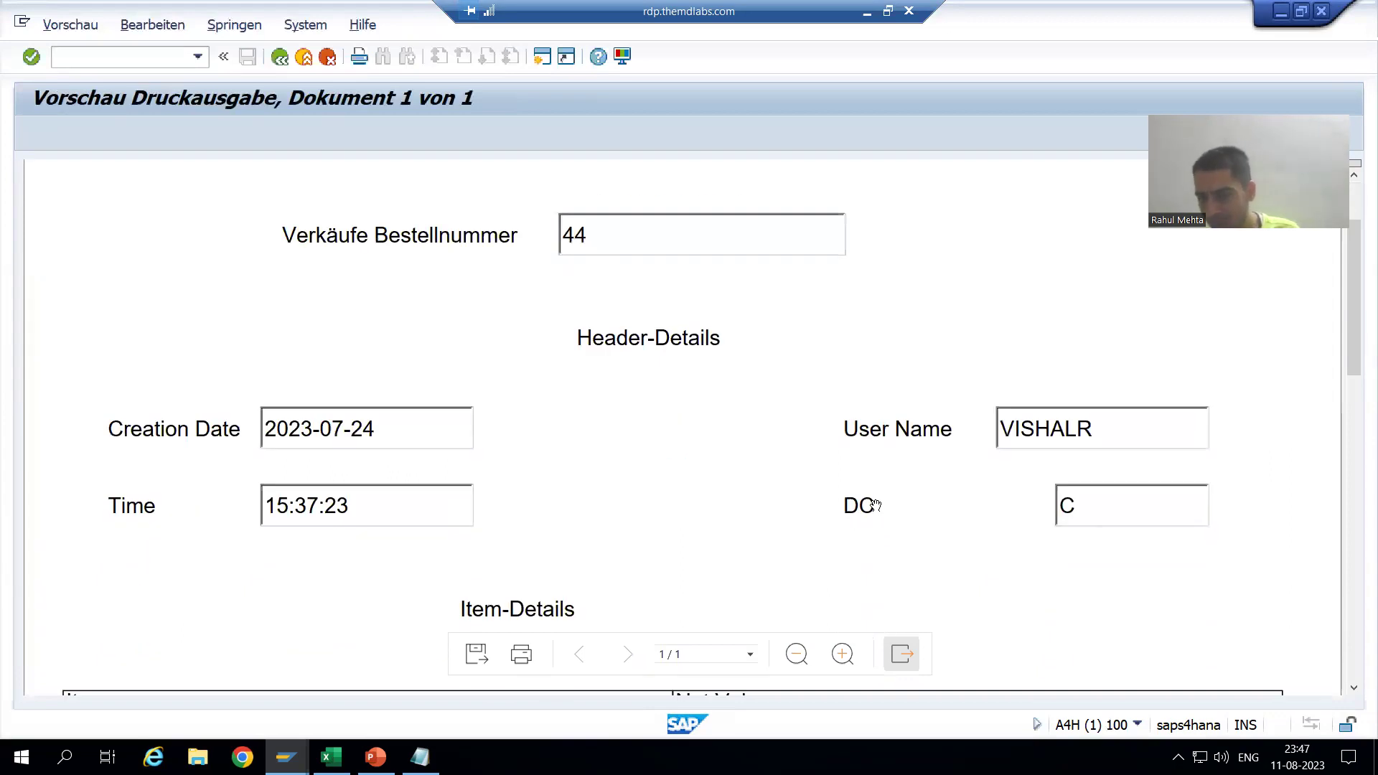